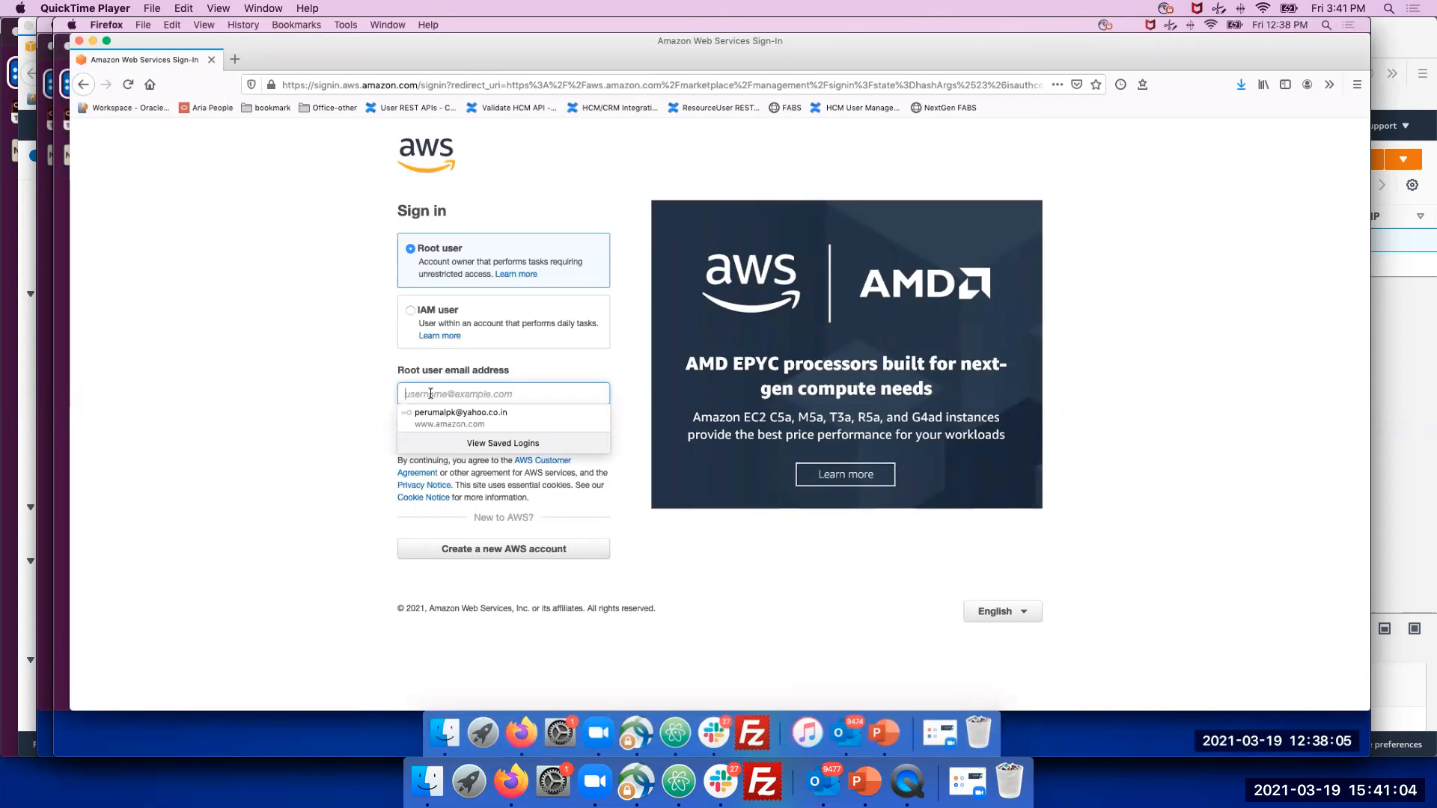
Look through the available machine images and select Ubuntu Server 20.04 LTS (HVM), SSD Volume Type, 64-bit (x86)
mouse_move(1166, 481)
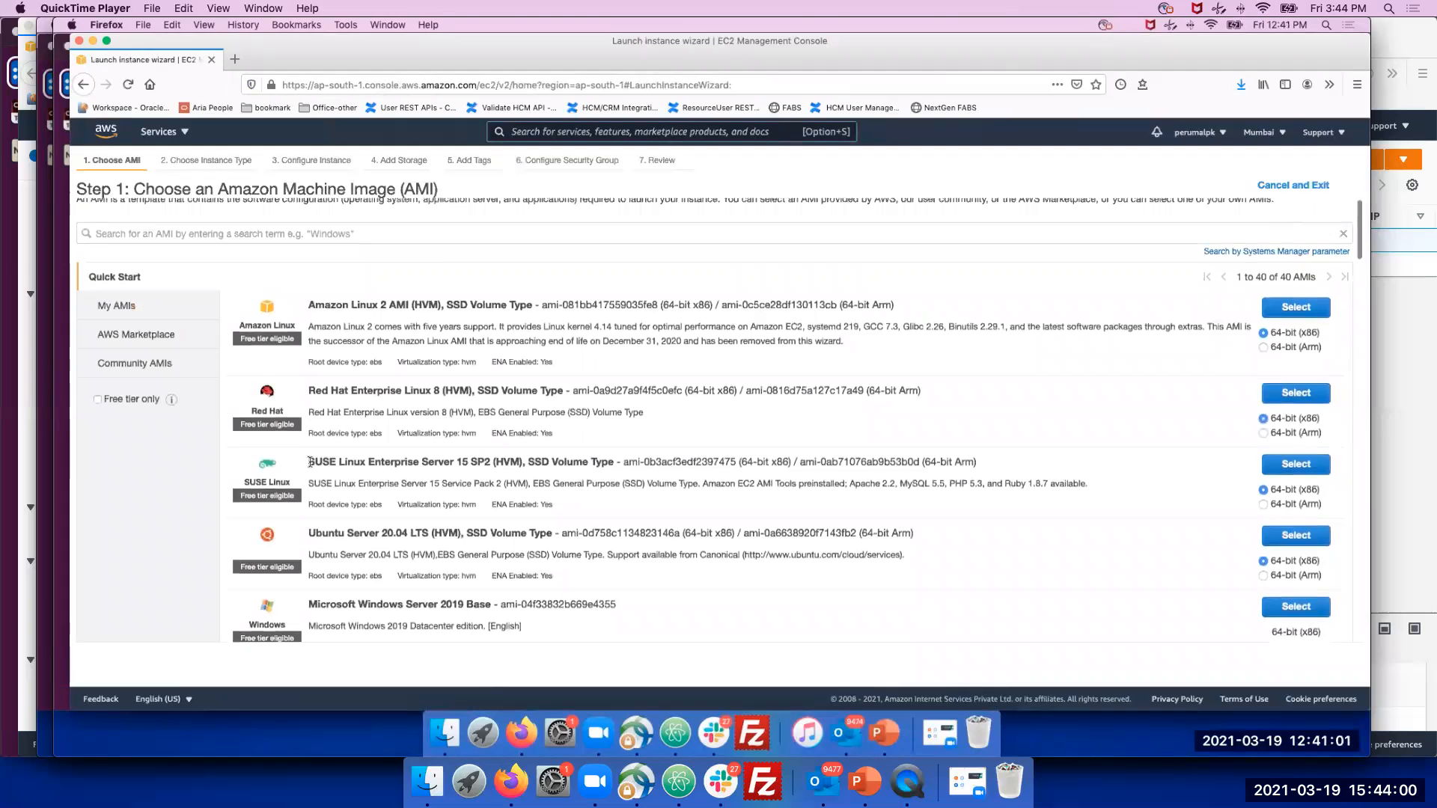
scroll(299, 344, down, 3)
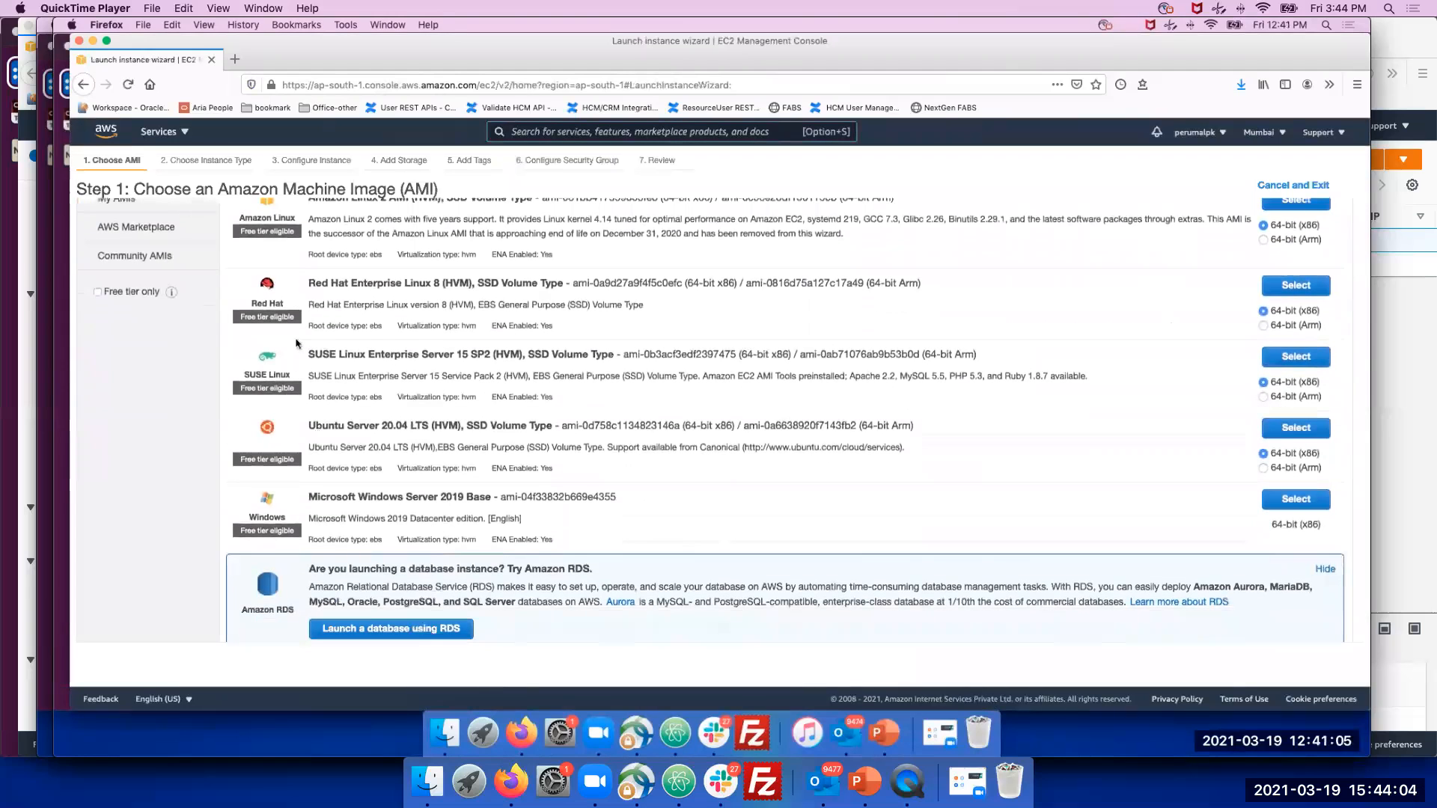
scroll(351, 374, down, 10)
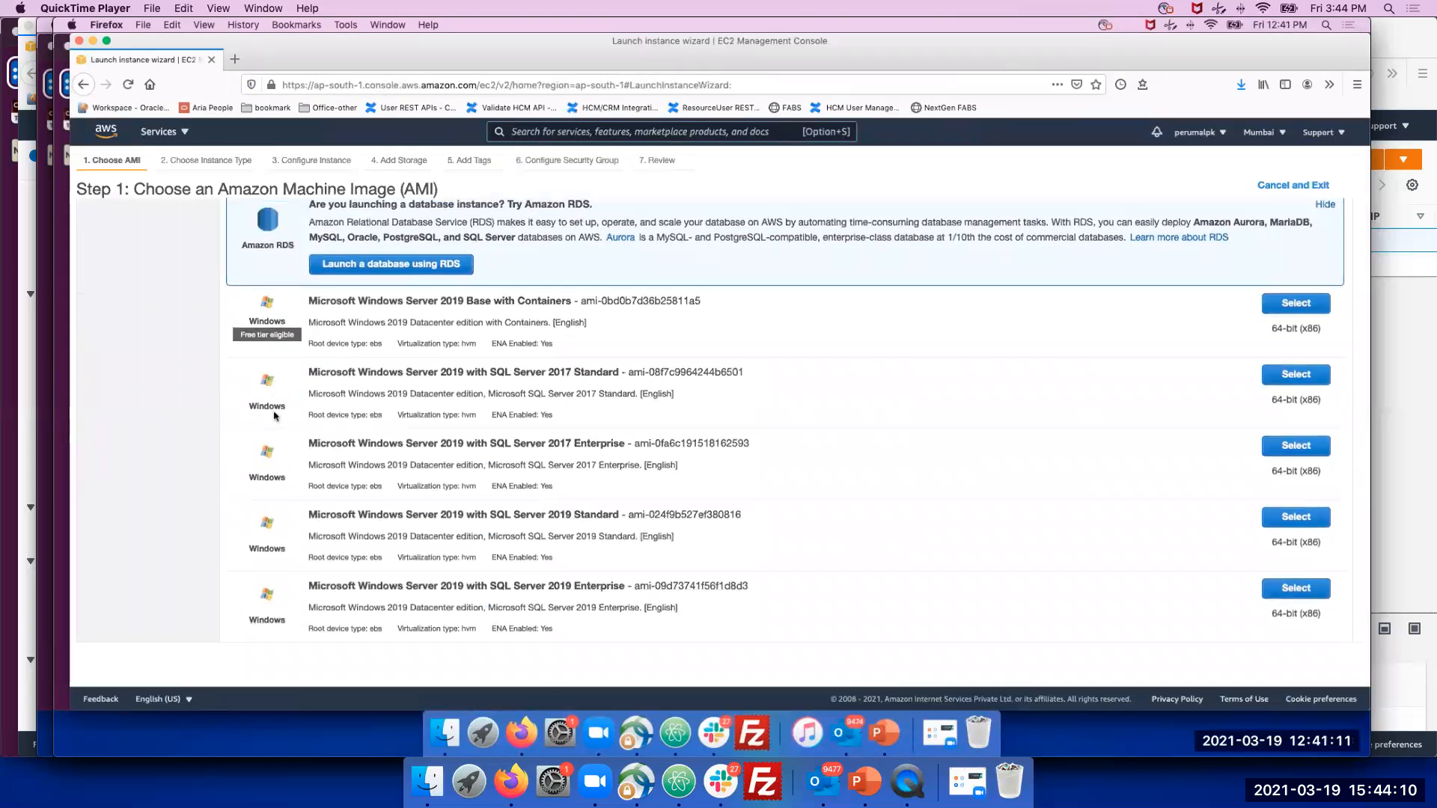
triple_click(325, 370)
scroll(308, 513, down, 4)
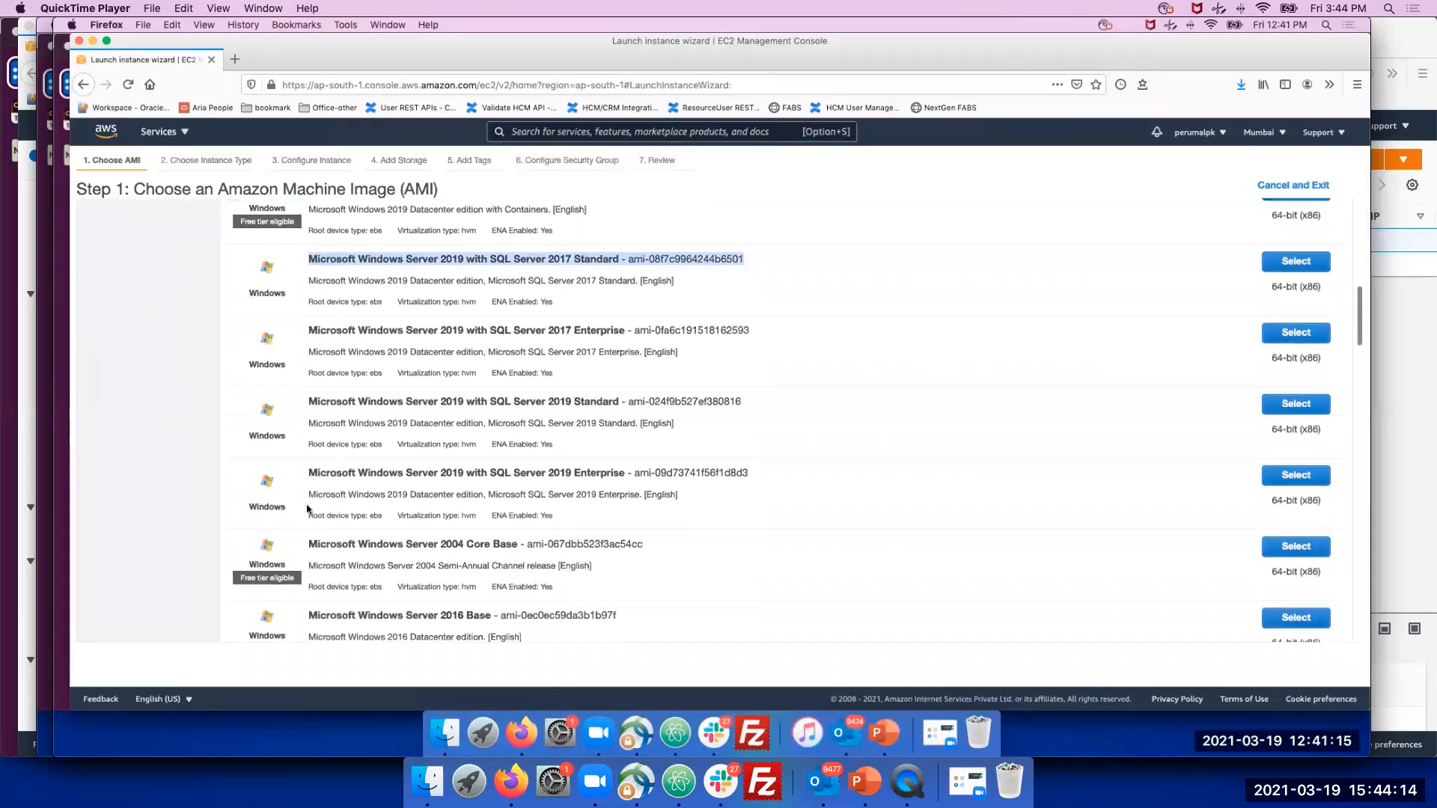
scroll(344, 490, up, 3)
scroll(344, 489, up, 10)
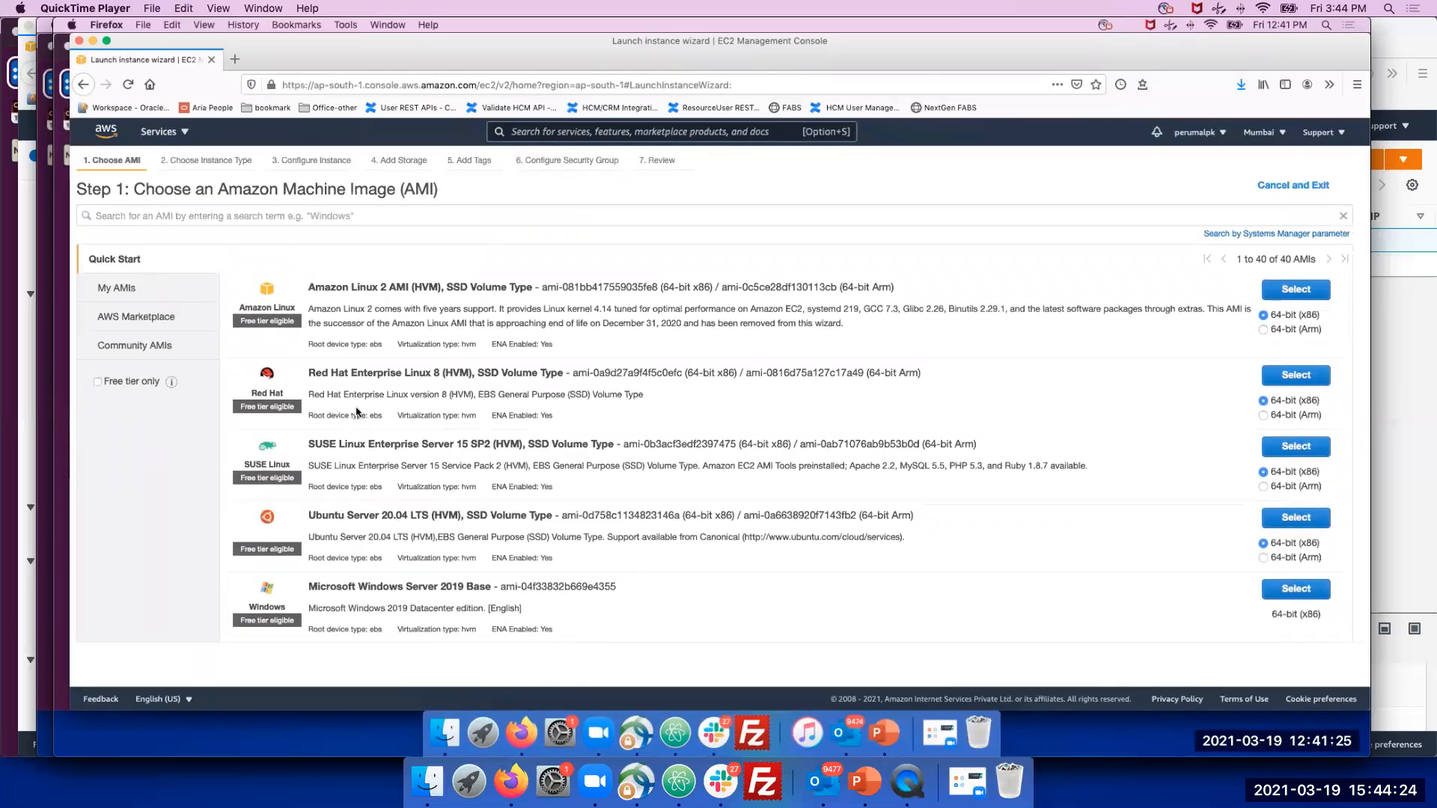
scroll(375, 460, down, 2)
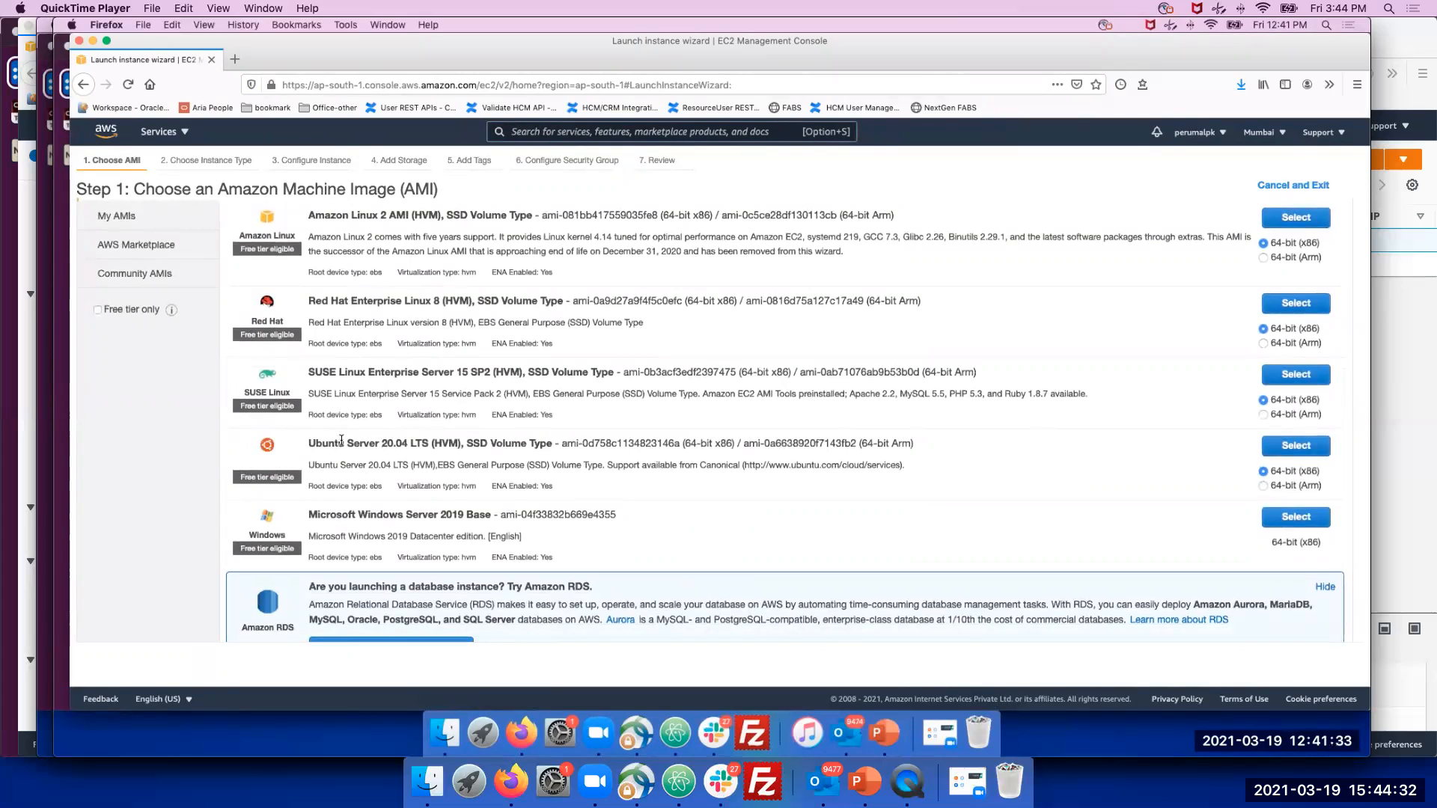
triple_click(377, 466)
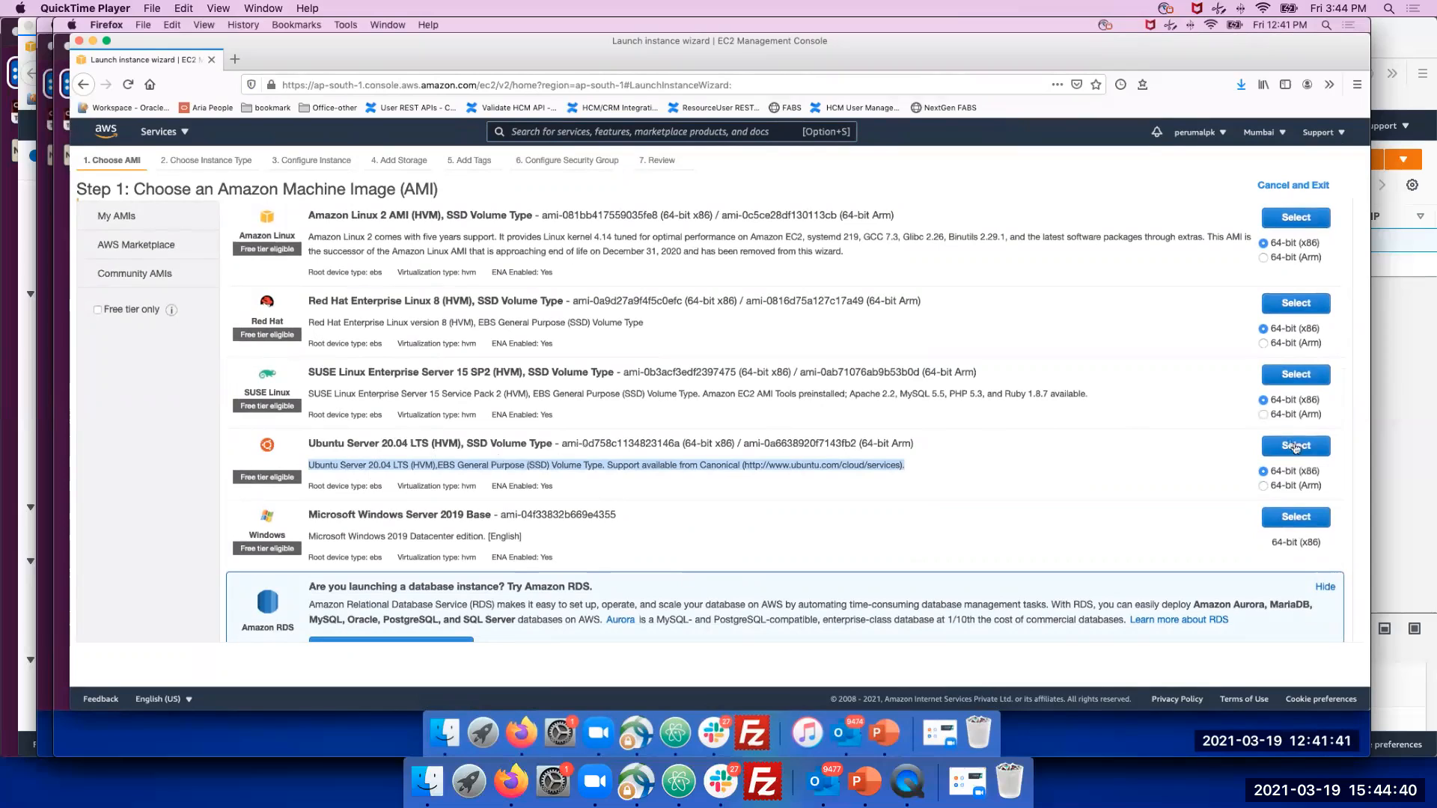
click(1297, 447)
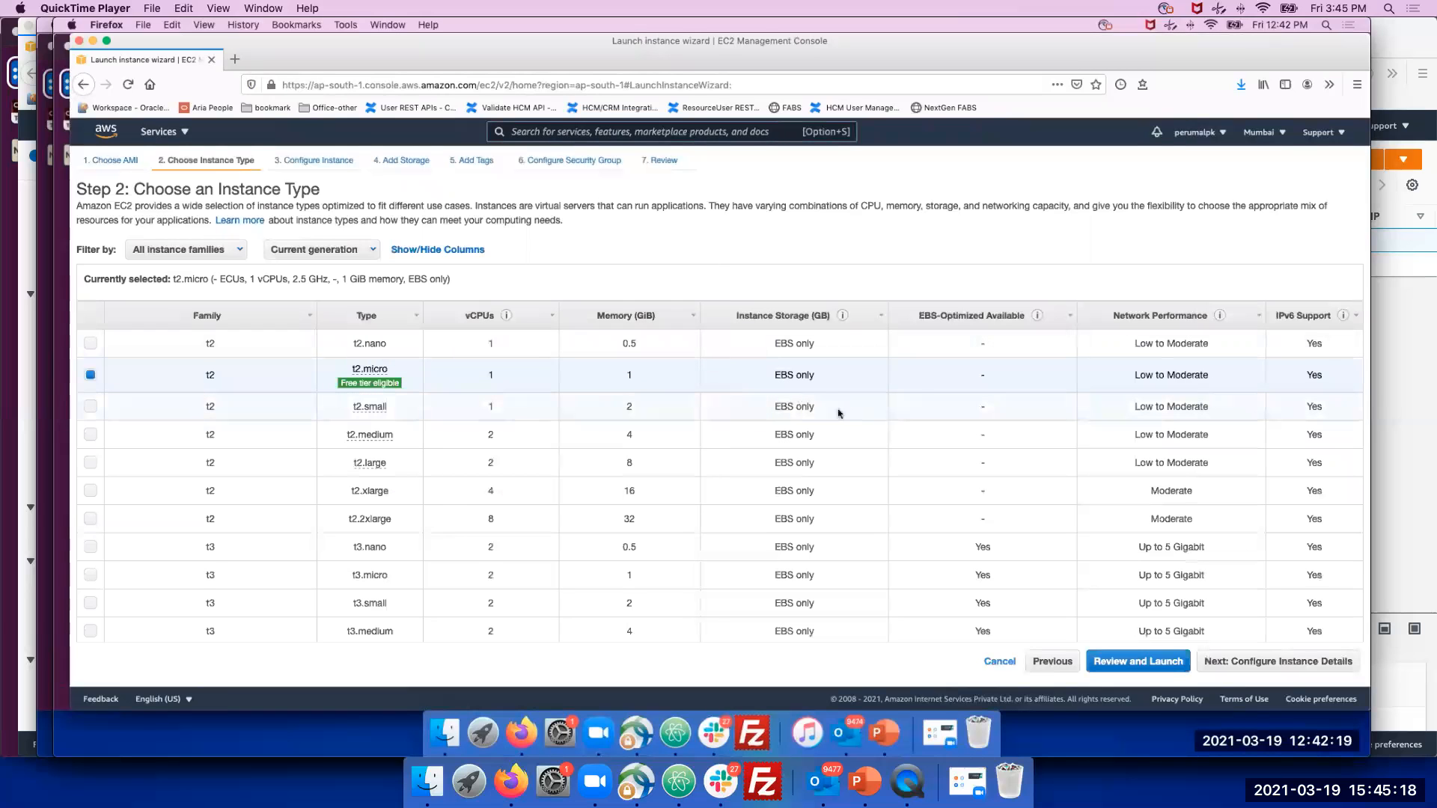
Keep the t2.micro instance type and the default instance details, and continue to the storage settings
scroll(978, 491, down, 1)
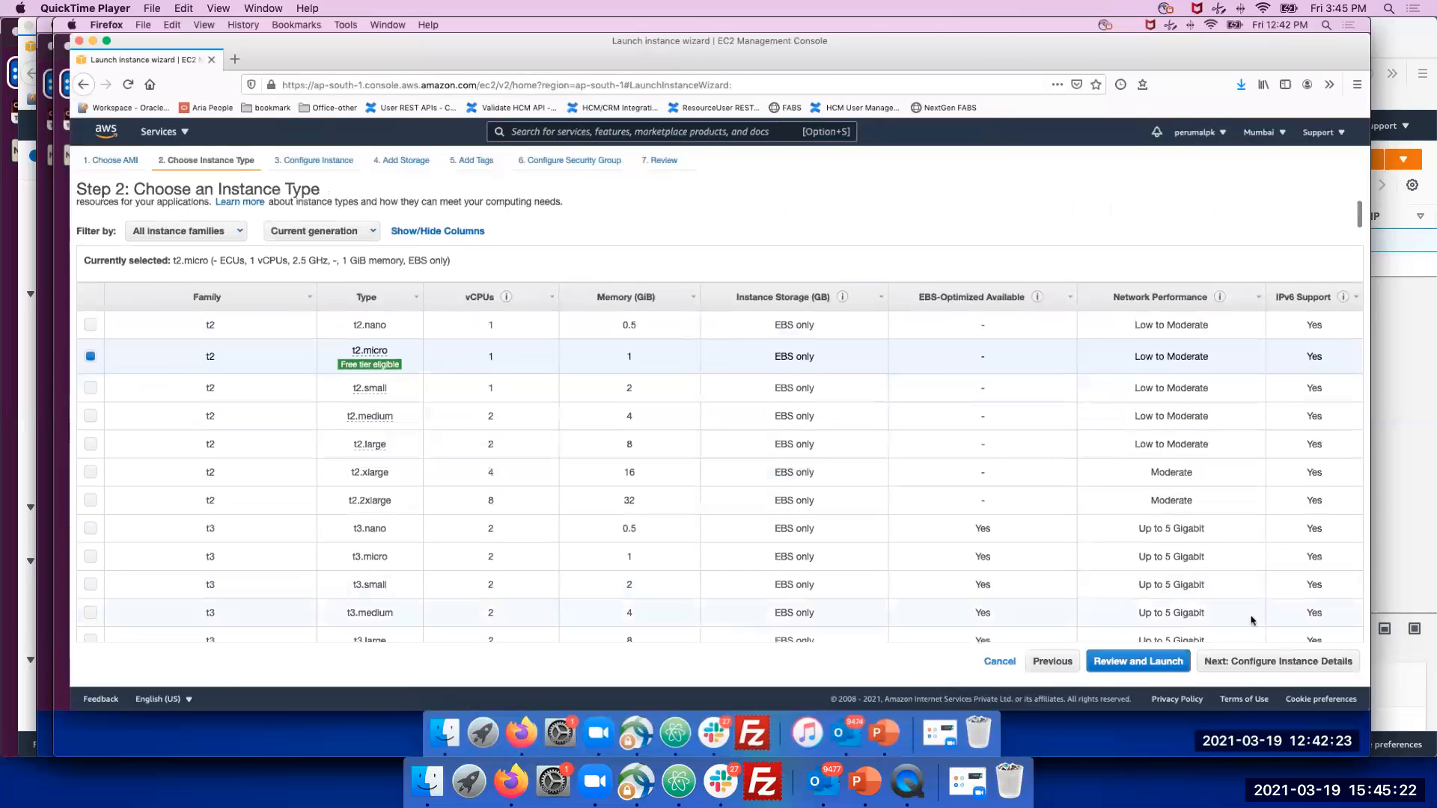
click(1248, 667)
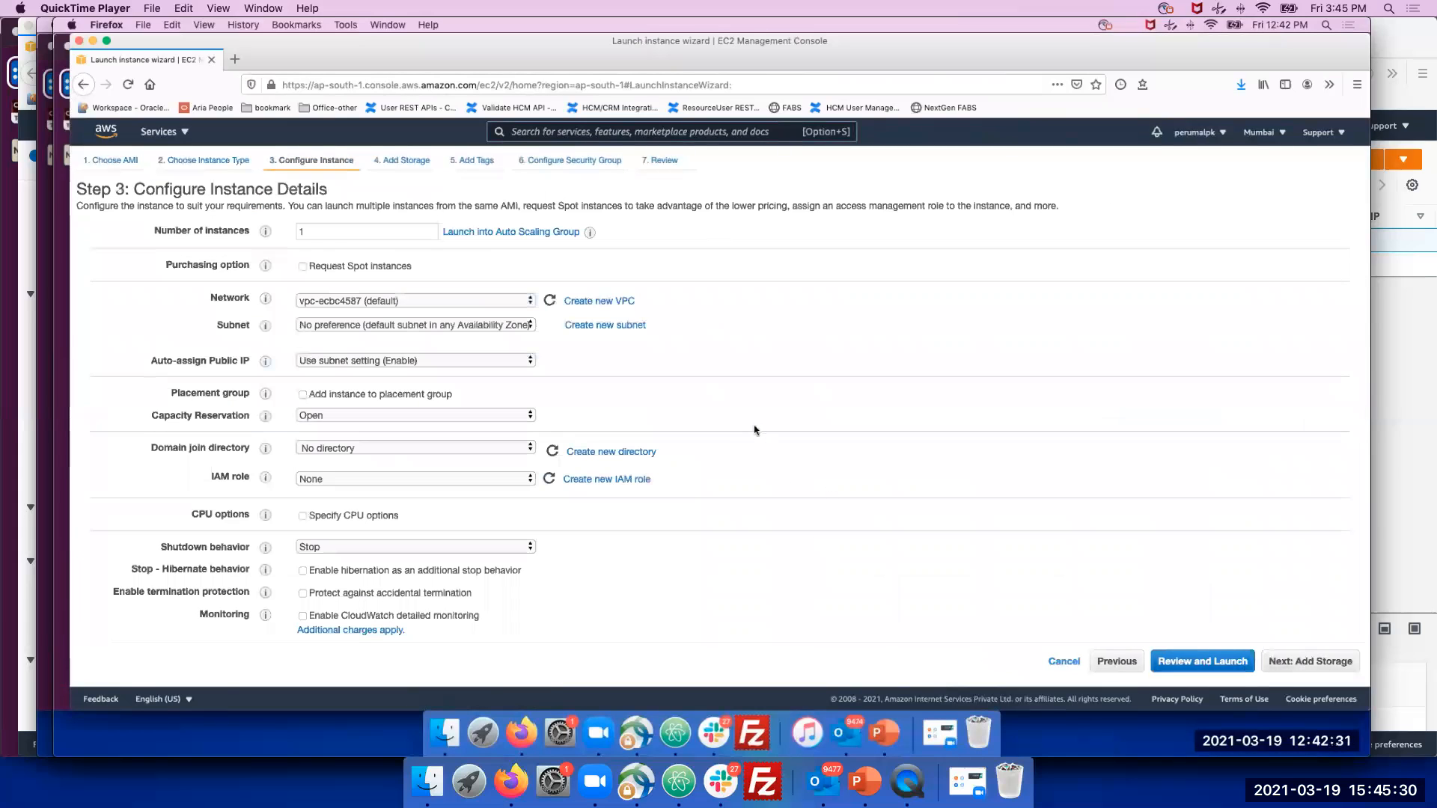
scroll(751, 437, down, 3)
scroll(750, 437, up, 3)
scroll(751, 437, down, 8)
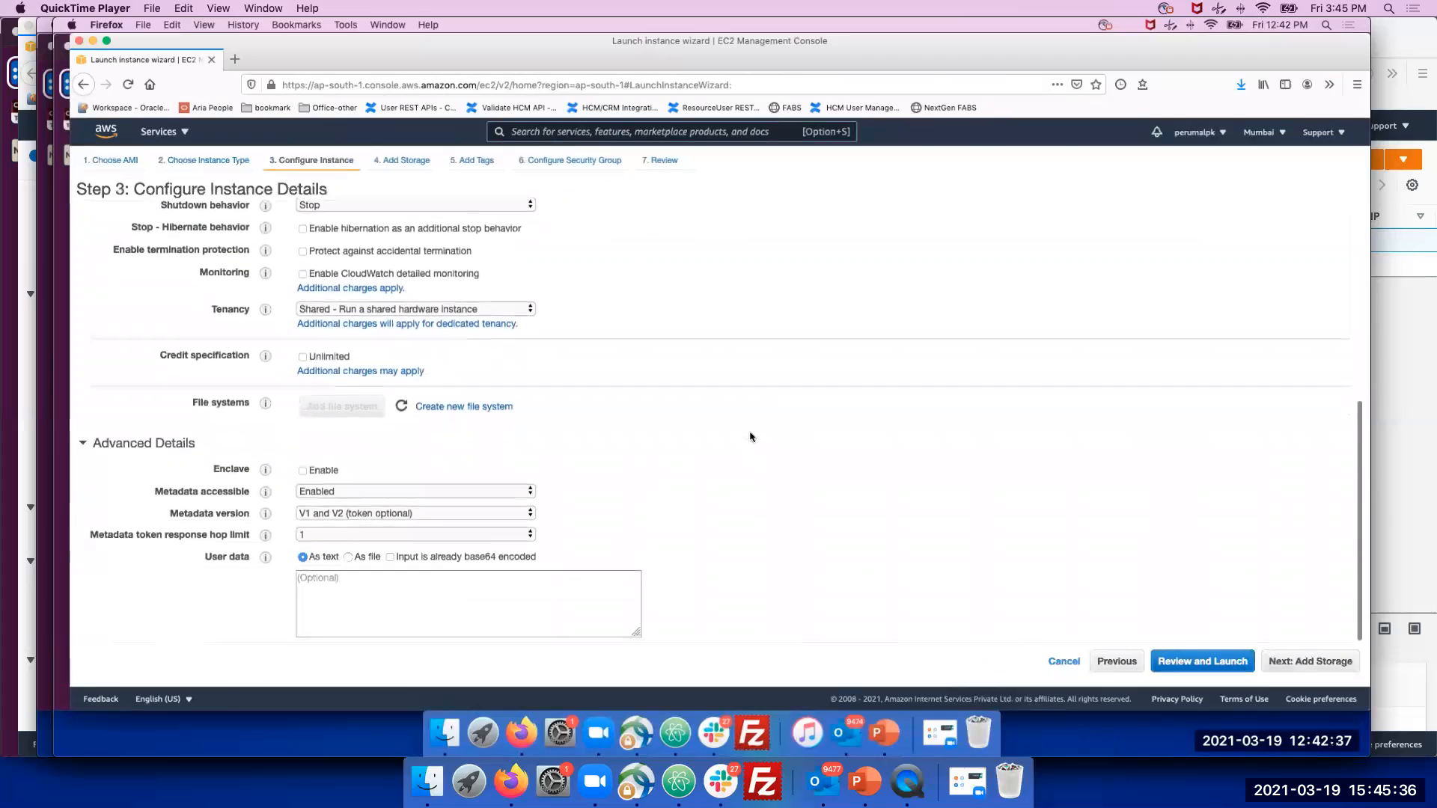
click(1285, 666)
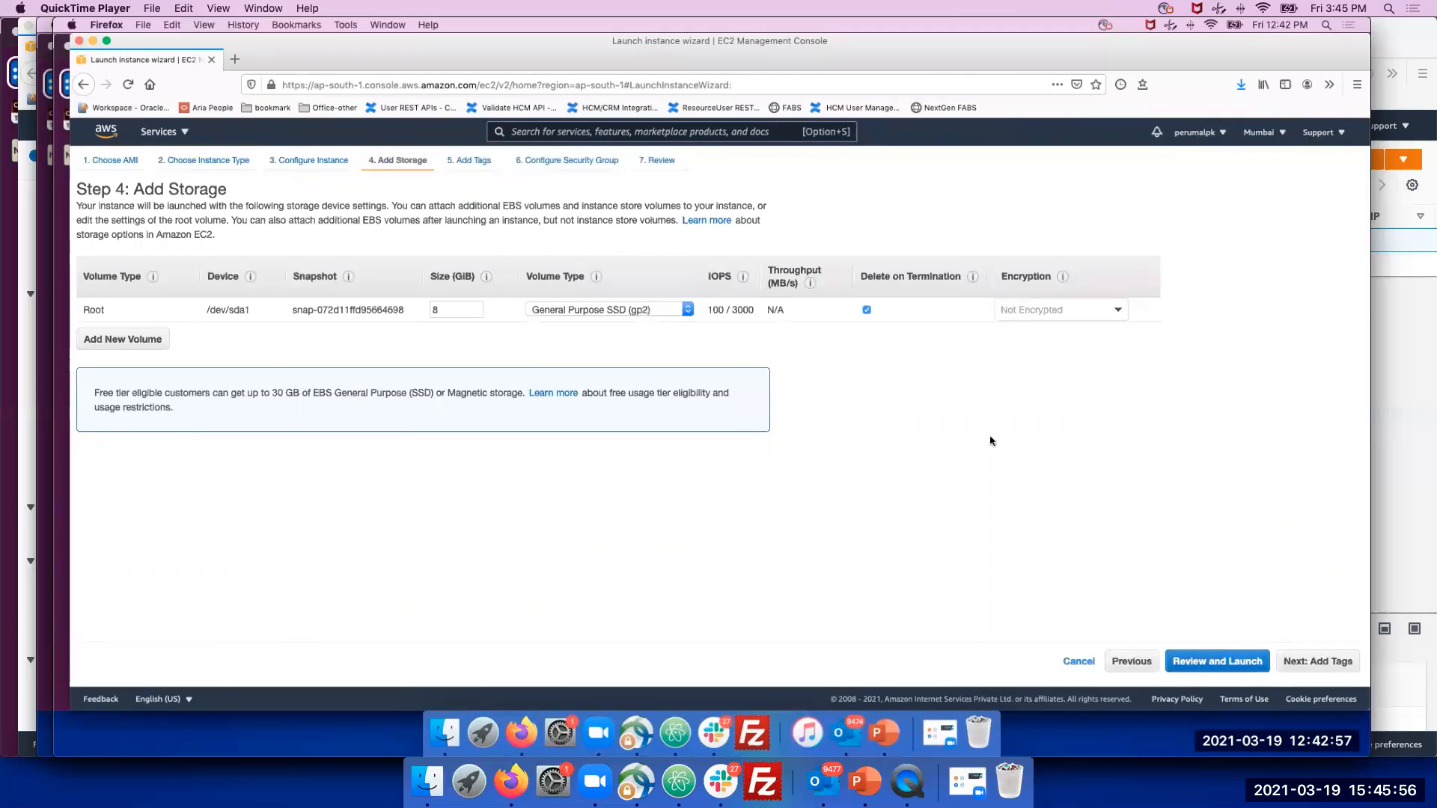
Accept the default storage, tag and security group settings and proceed to the launch review
click(1336, 663)
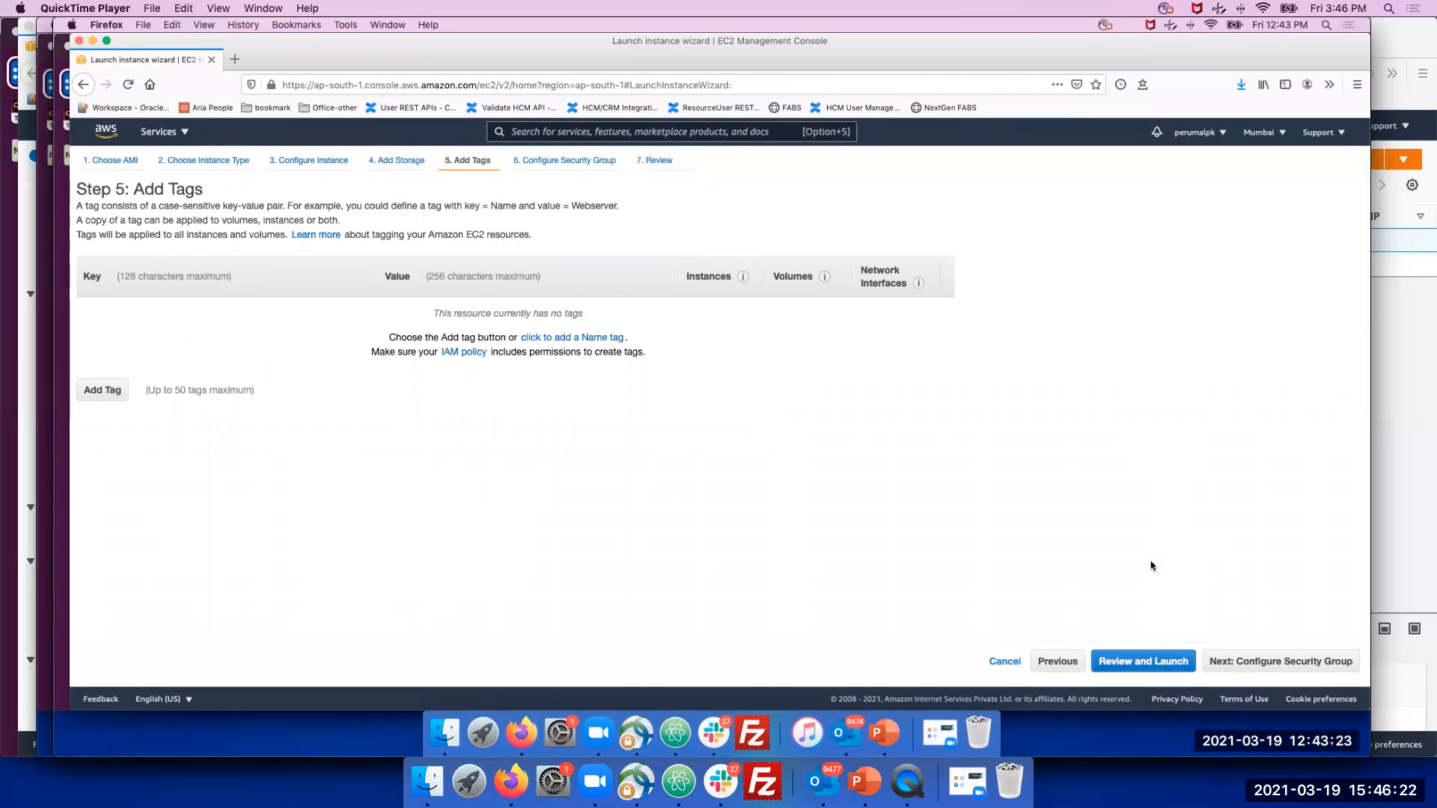
click(1262, 667)
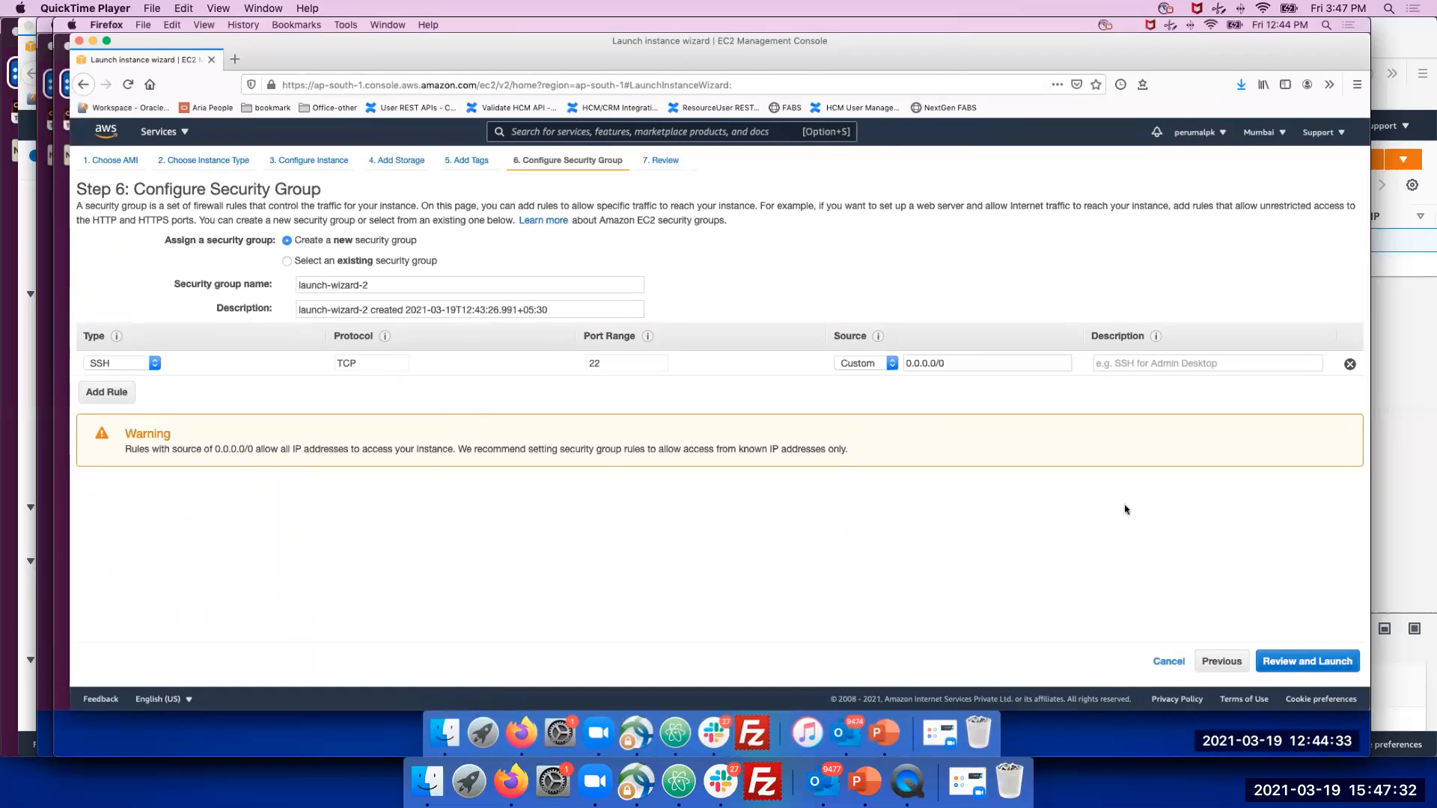
click(1303, 666)
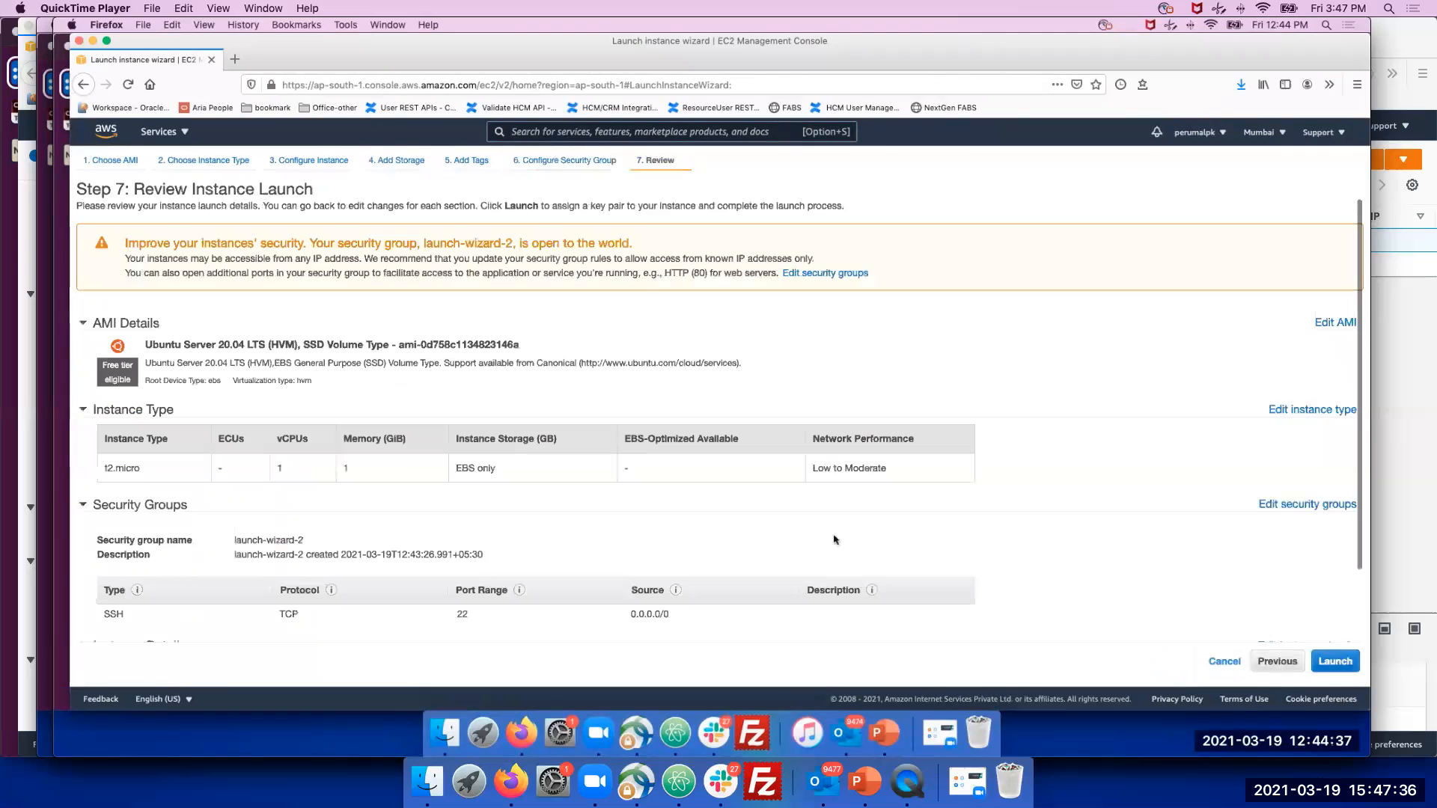
Examine the launch review, including the AMI details and the expanded Instance Details, Storage and Tags sections
triple_click(198, 343)
scroll(257, 378, down, 1)
scroll(256, 378, down, 2)
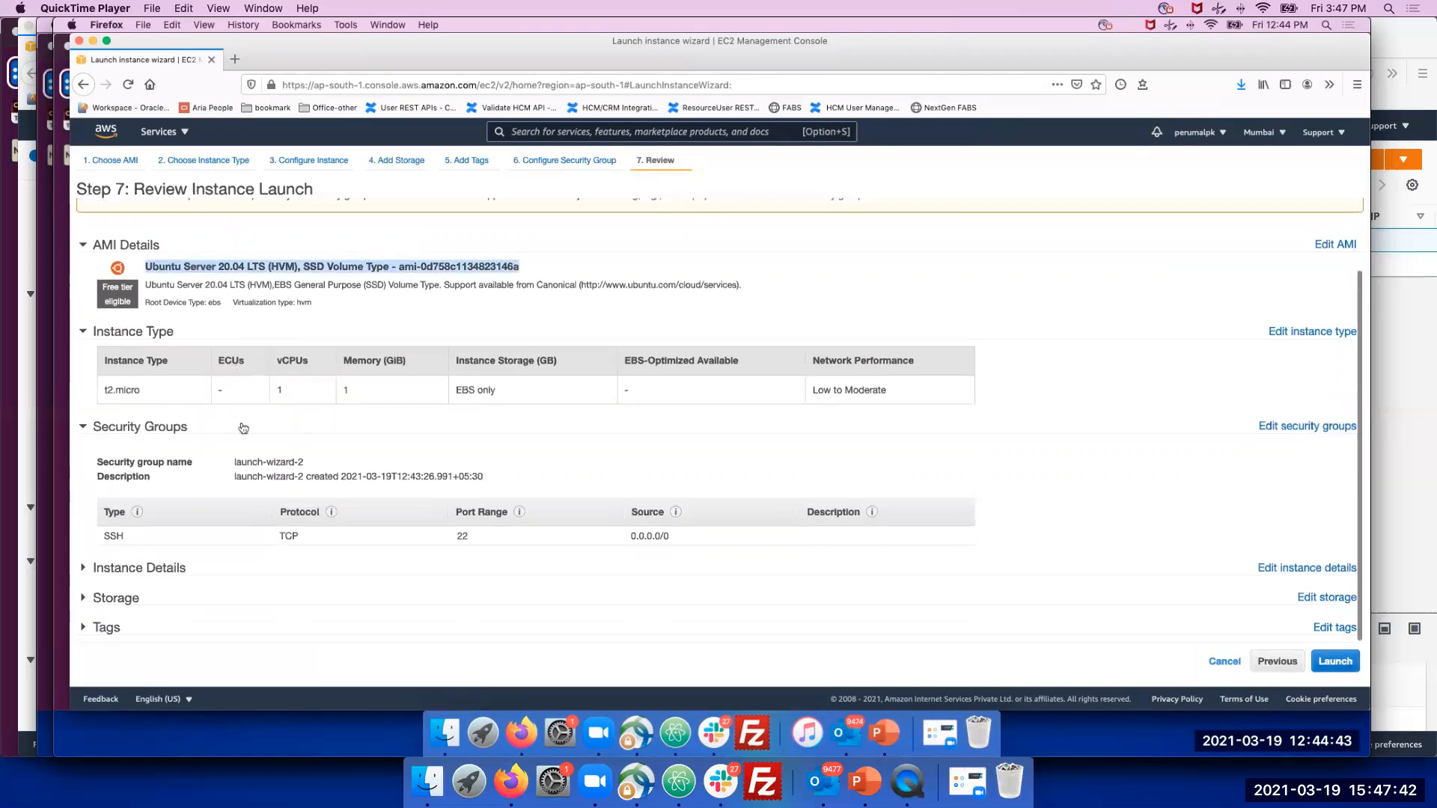
click(85, 570)
scroll(150, 524, down, 10)
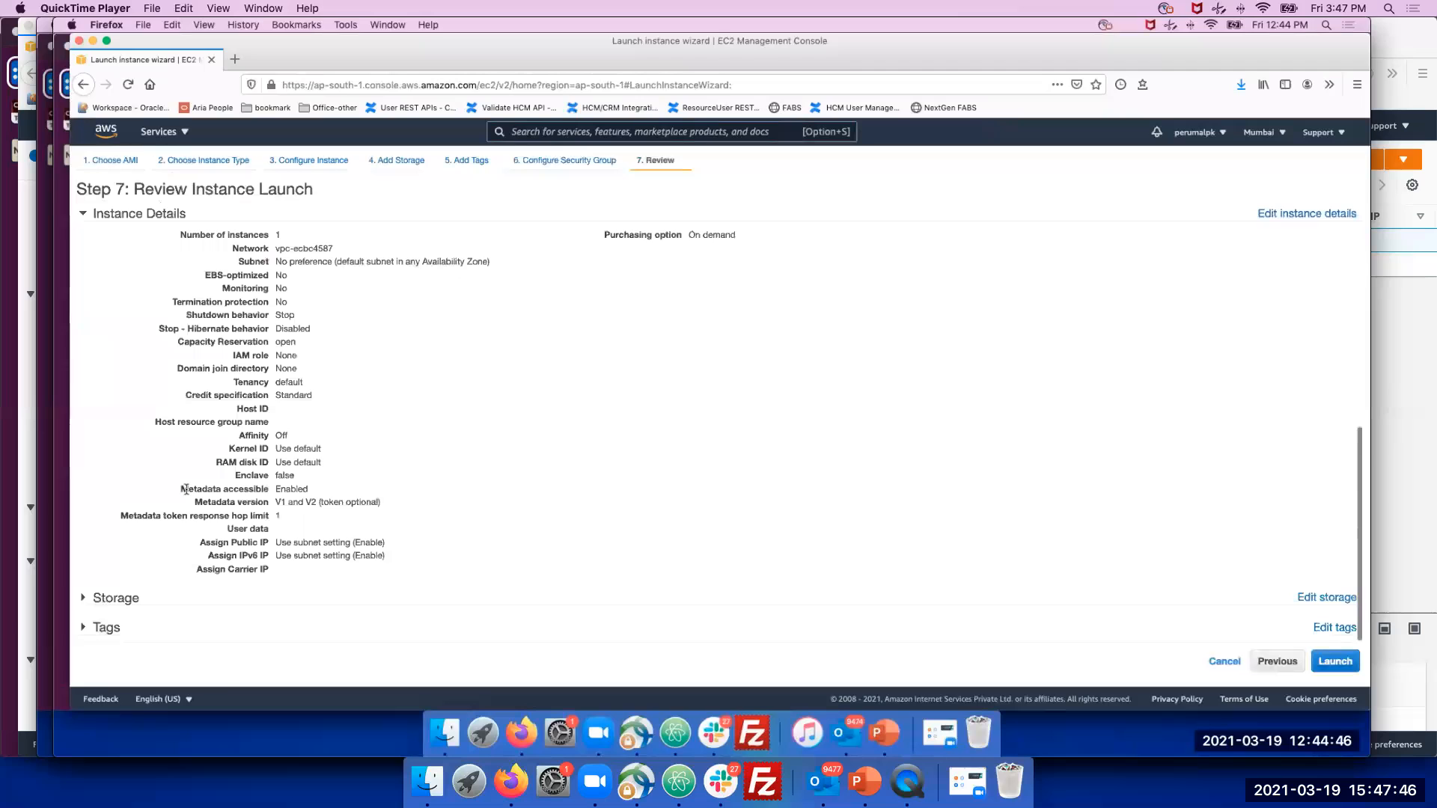
click(83, 597)
scroll(112, 591, down, 2)
click(83, 627)
scroll(603, 394, down, 2)
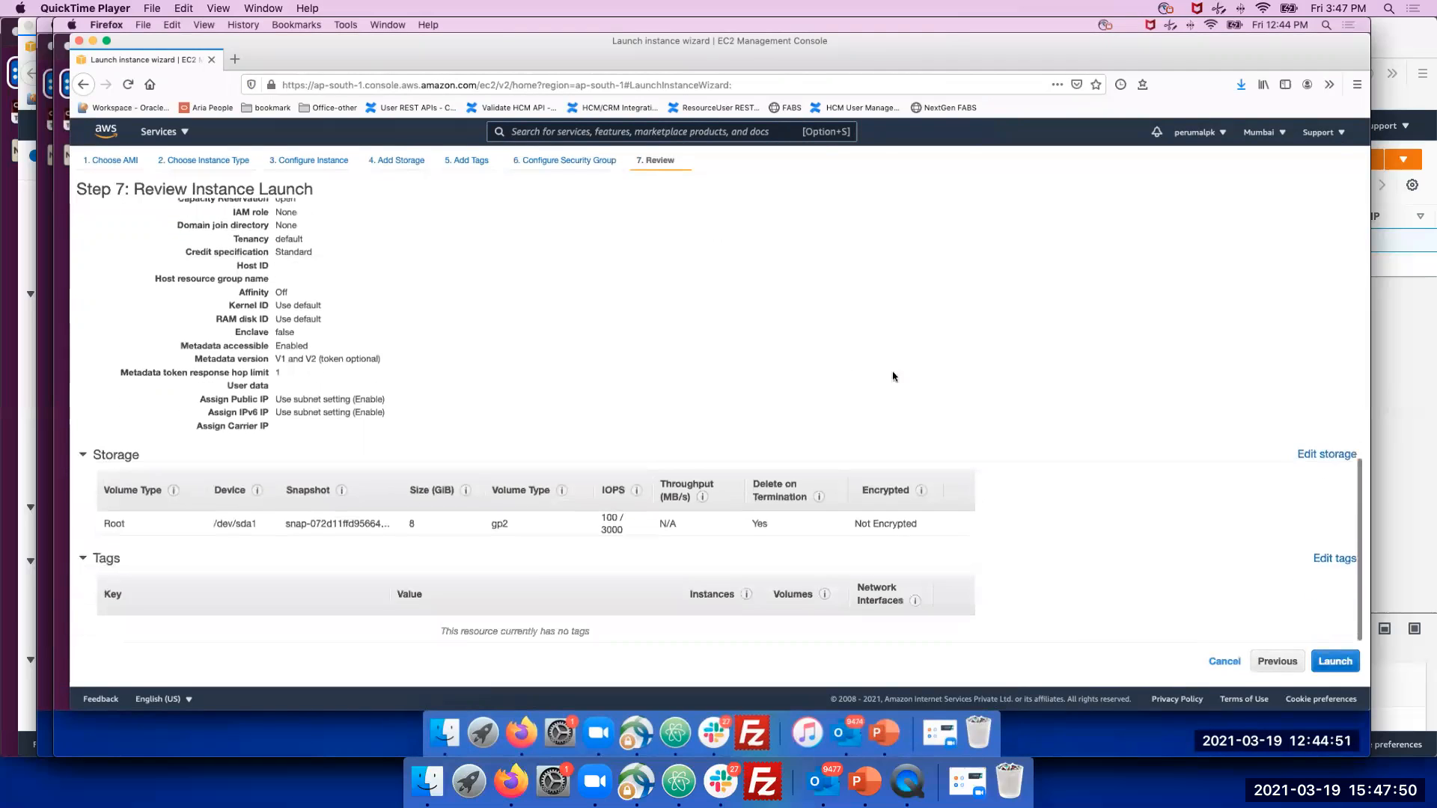
Proceed with the launch to the key pair selection and read its explanation of the public key and private key file
click(1333, 660)
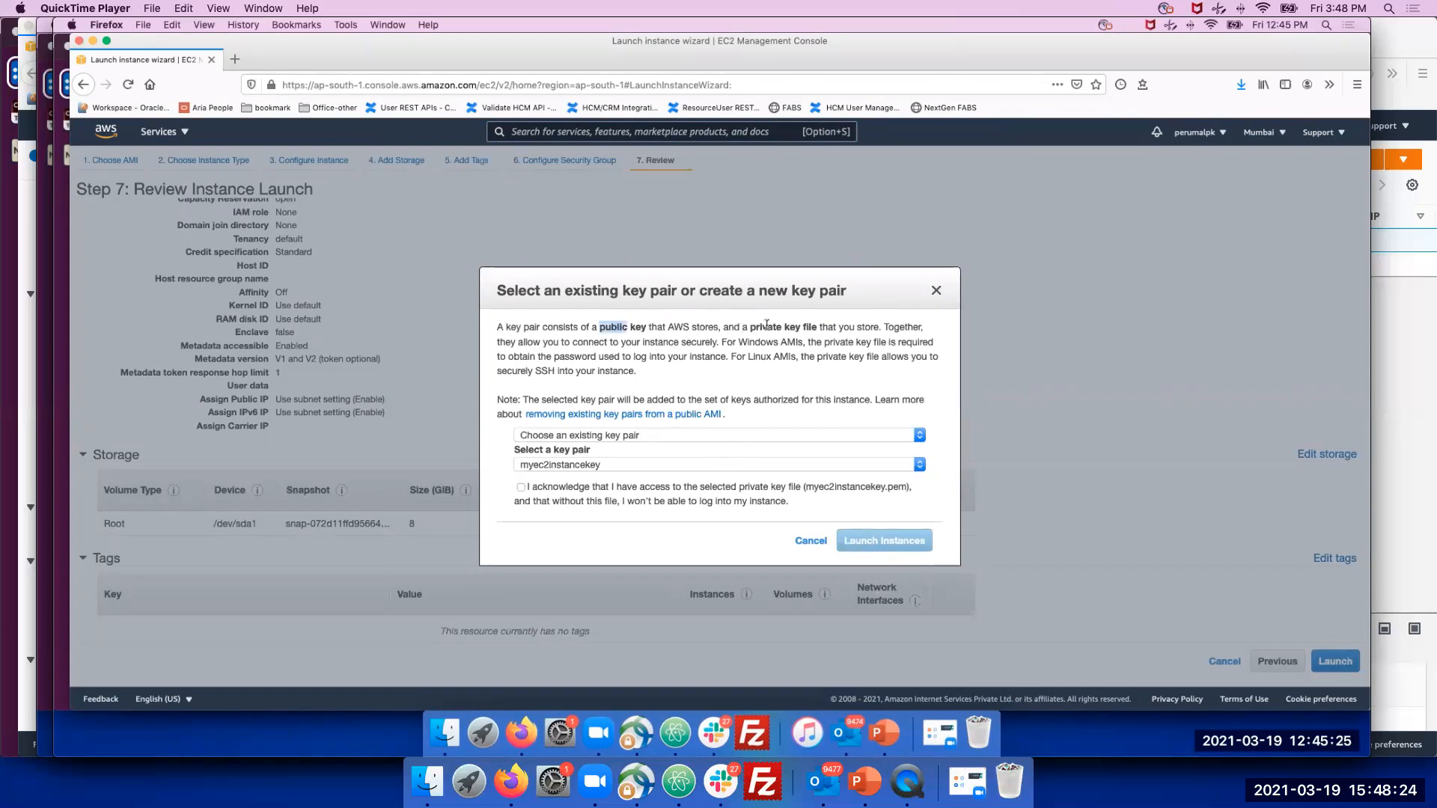
triple_click(614, 327)
double_click(614, 327)
double_click(678, 327)
double_click(705, 327)
double_click(765, 327)
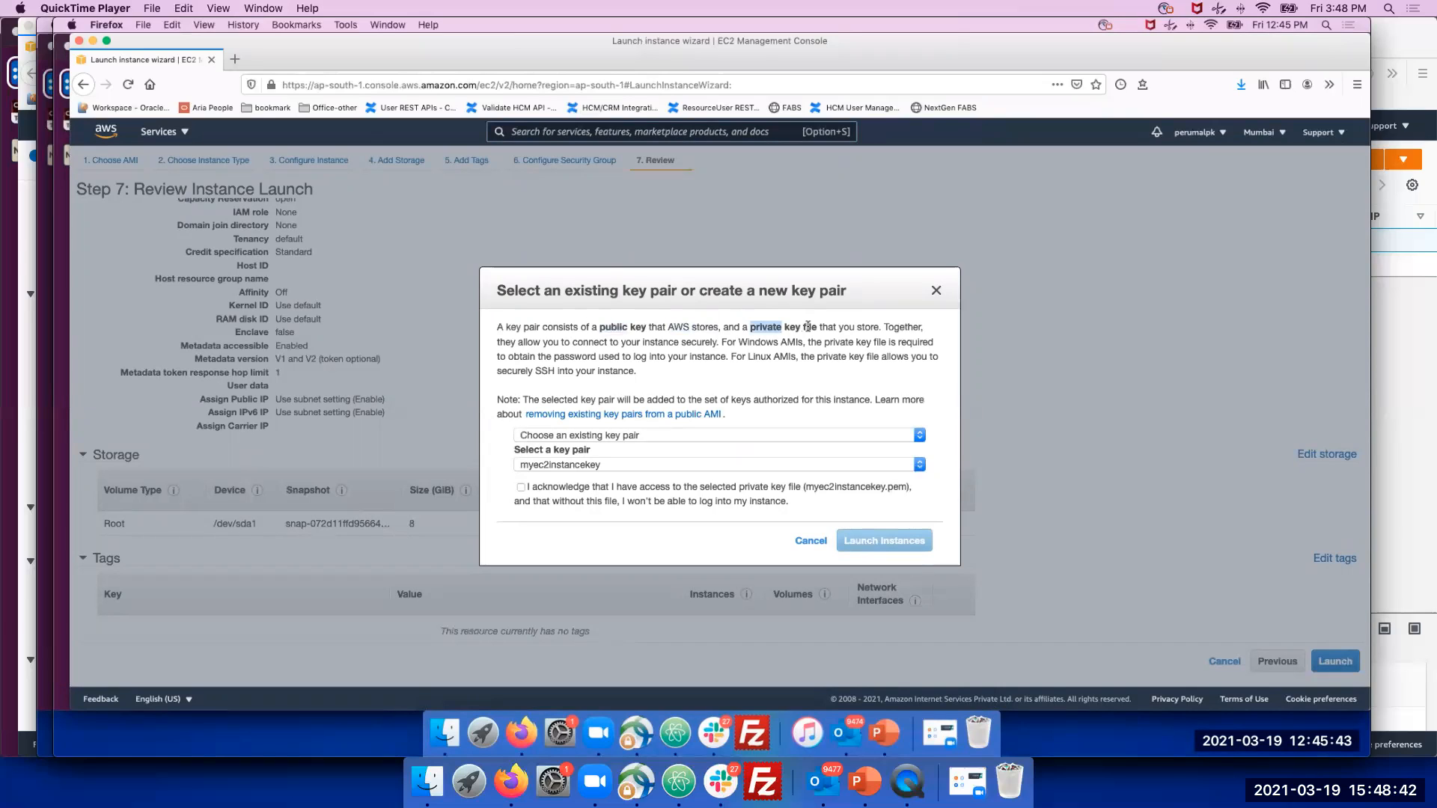
double_click(792, 327)
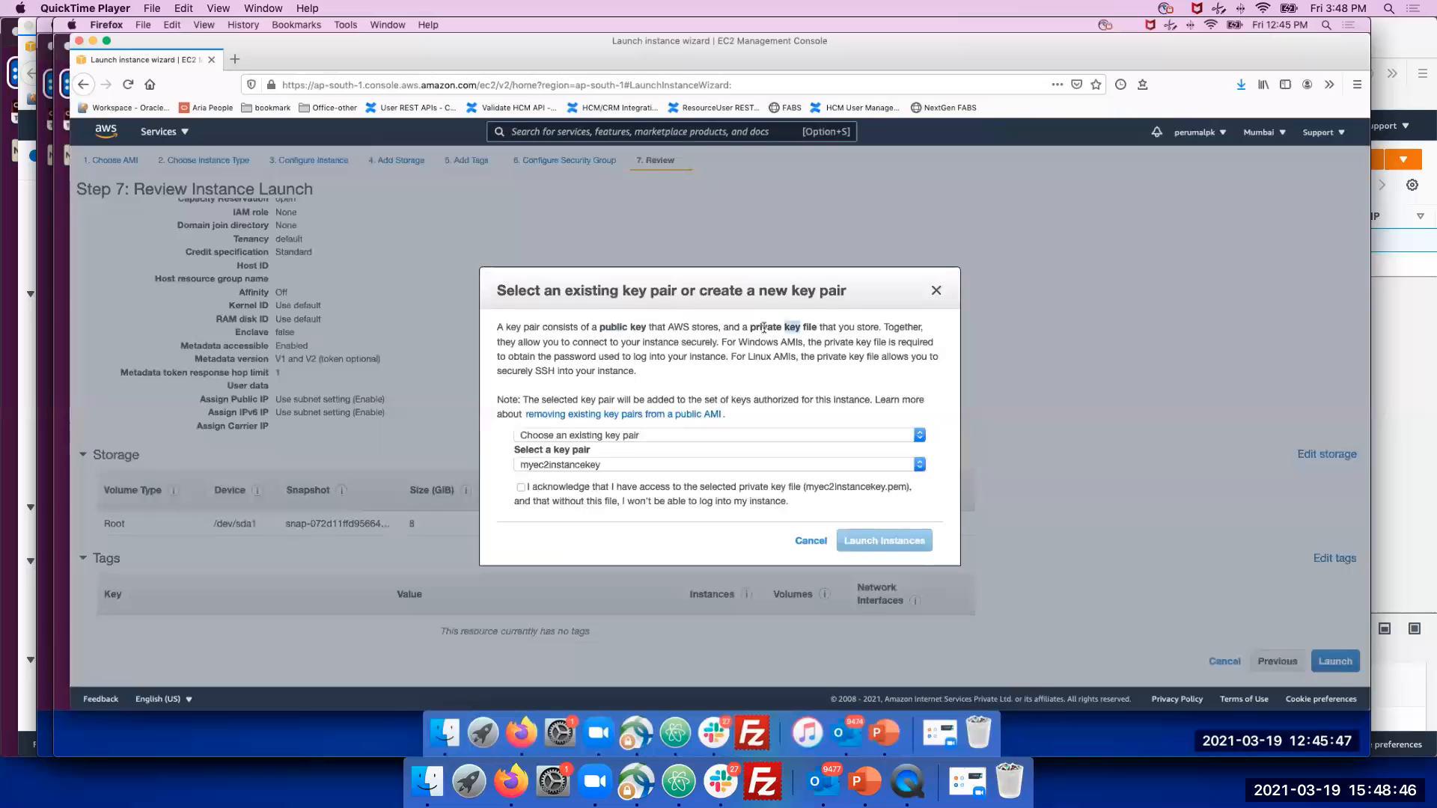
double_click(613, 327)
Choose to create a new key pair, name it myec2instancekey, and try to download it
click(648, 437)
click(621, 448)
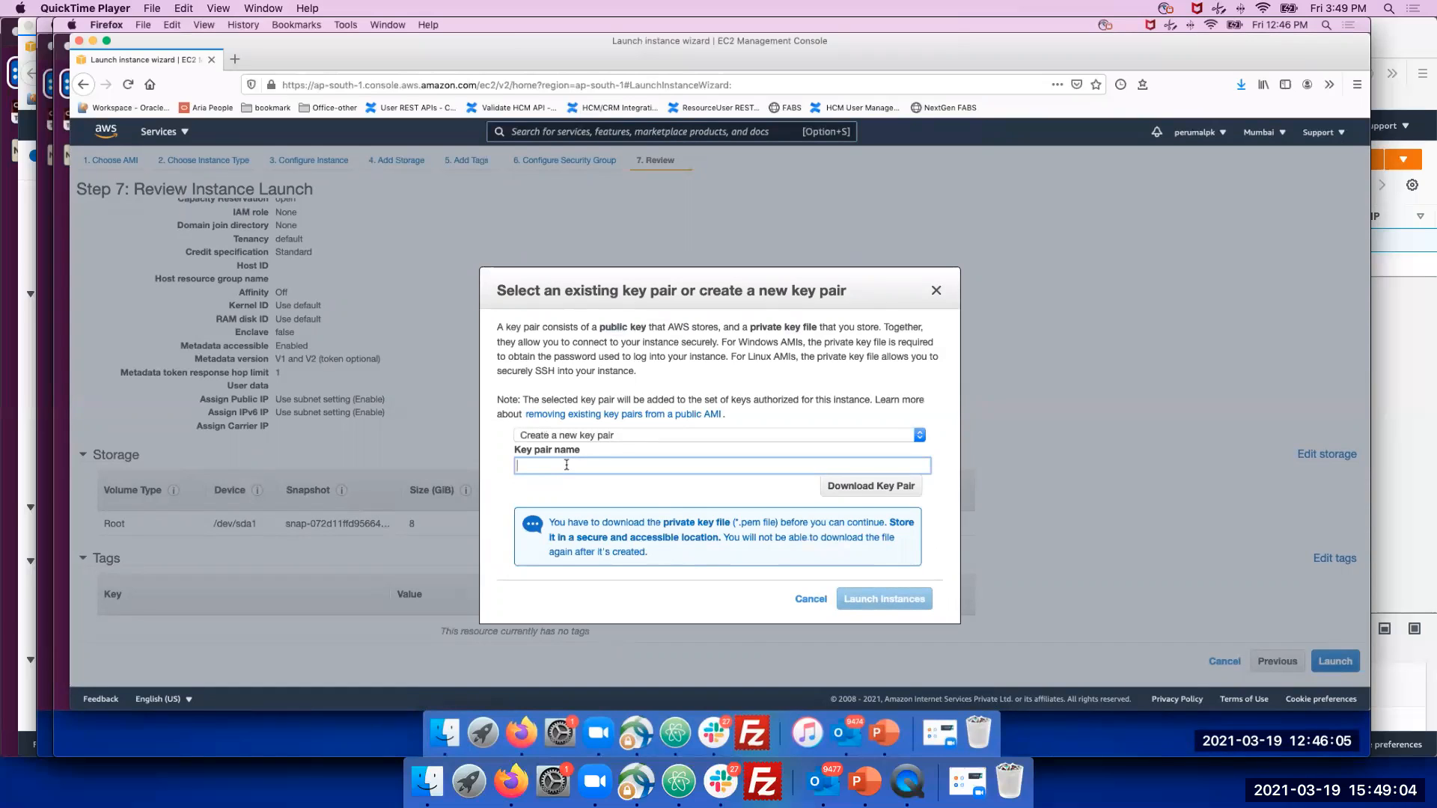
text(myc)
key(BackSpace)
text(ec2instance)
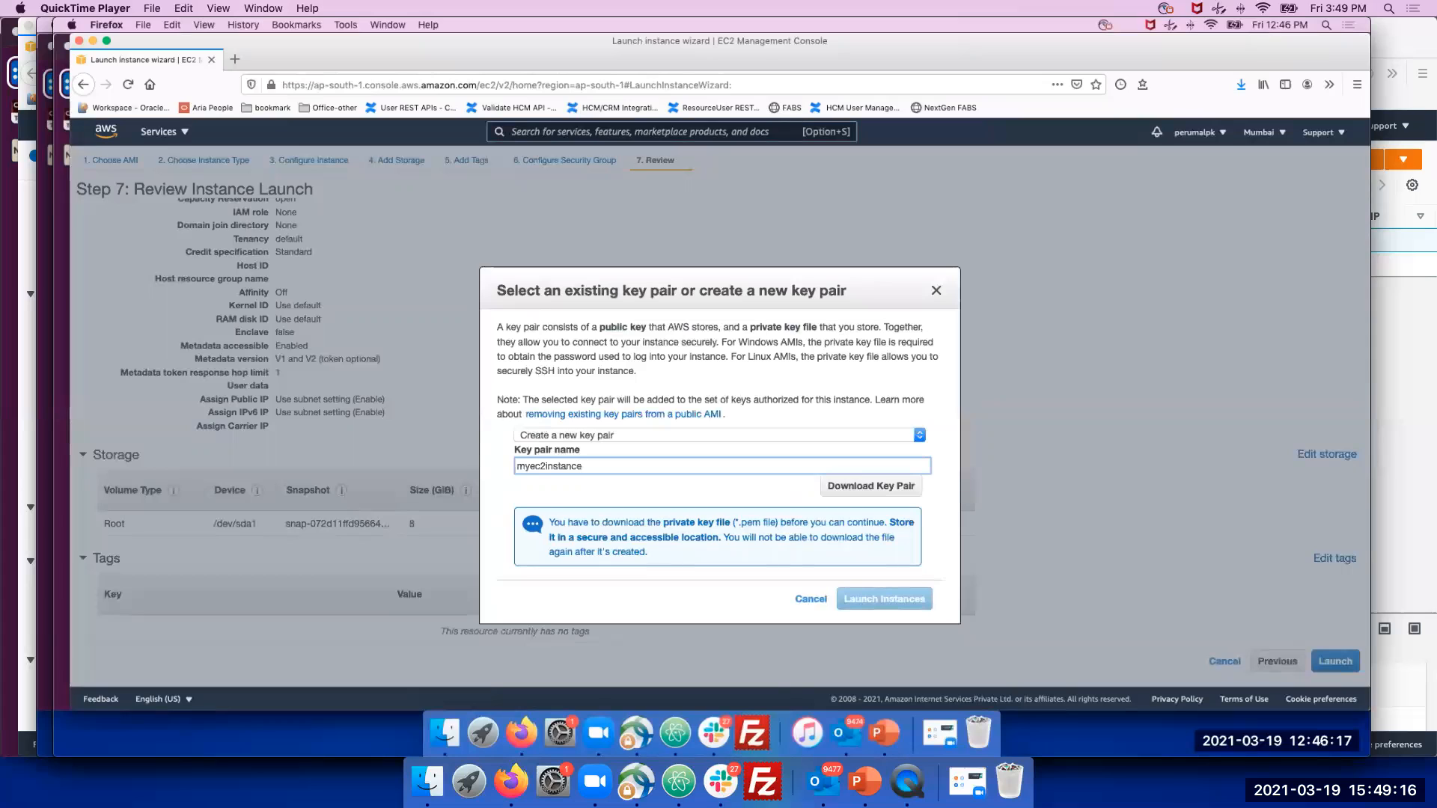
text(key)
click(633, 487)
click(570, 467)
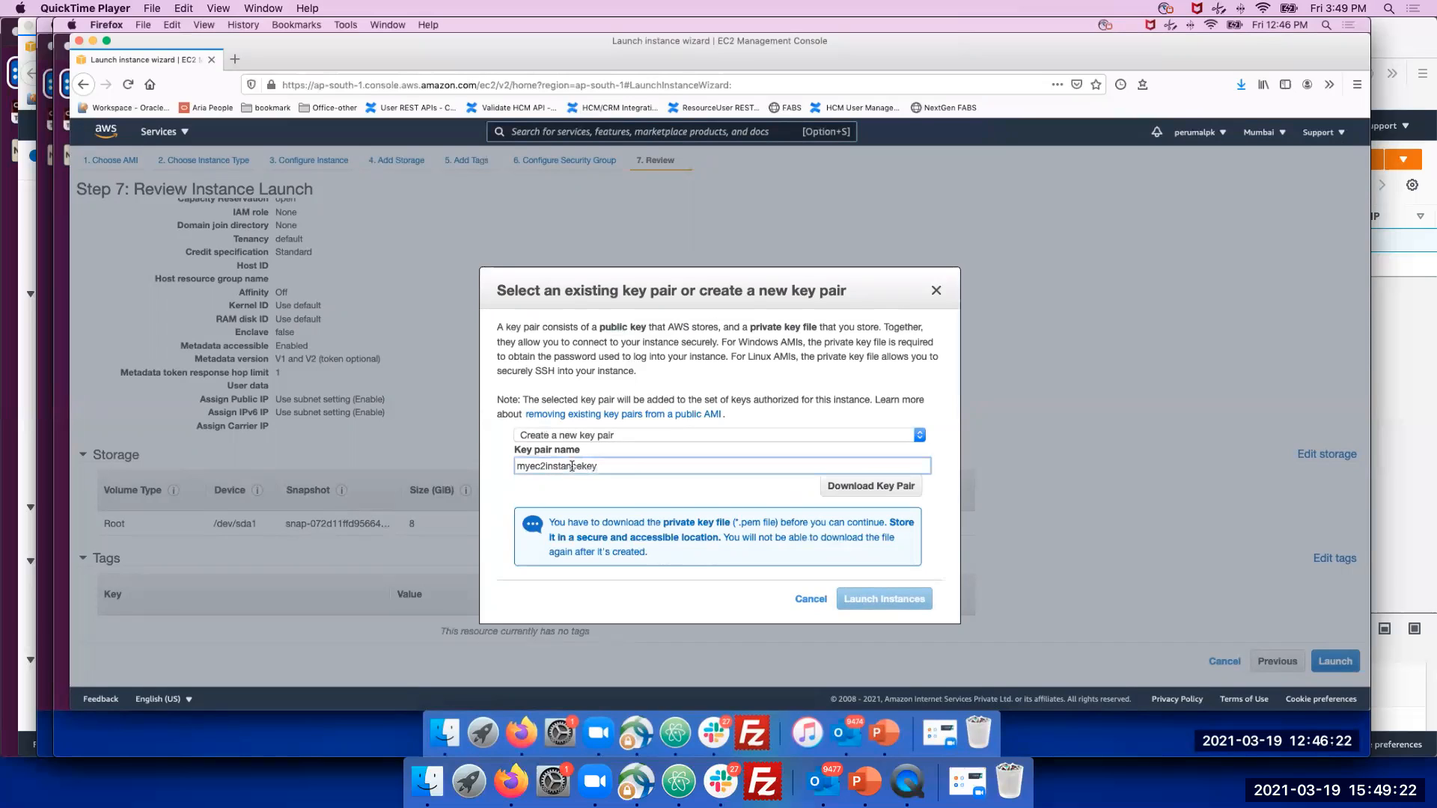
click(861, 487)
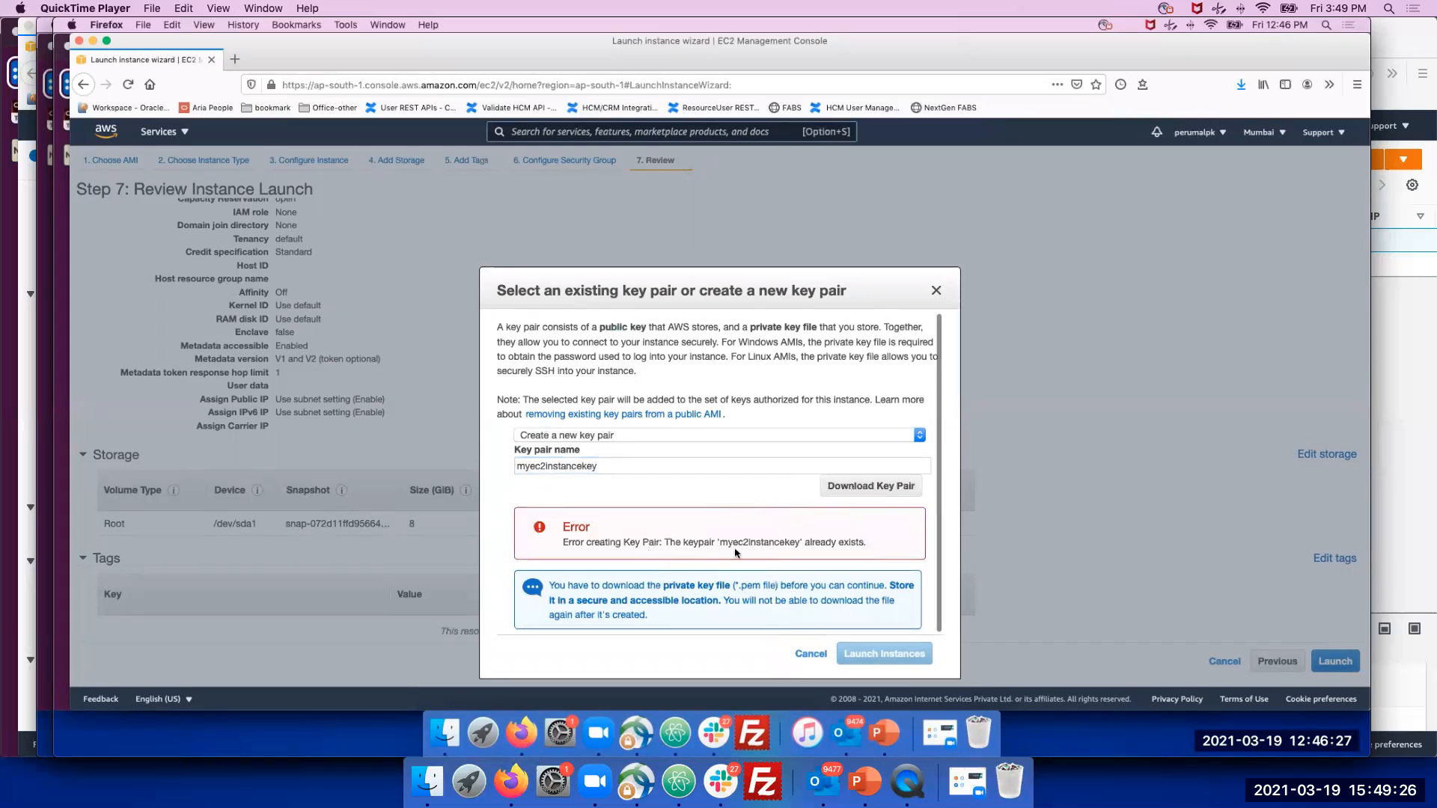
Rename the new key pair myec2instancekey2, then download and save its .pem file
click(604, 466)
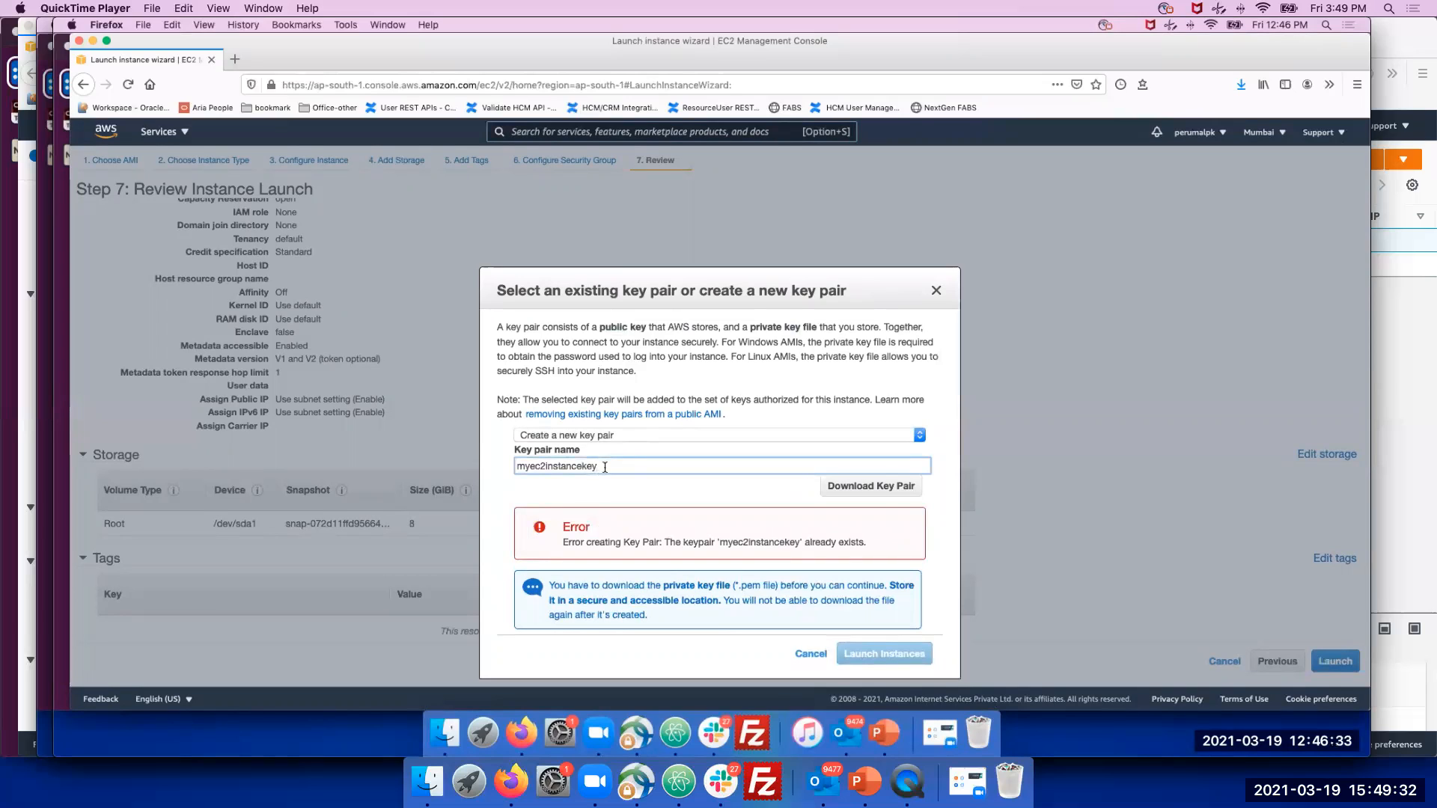
text(2)
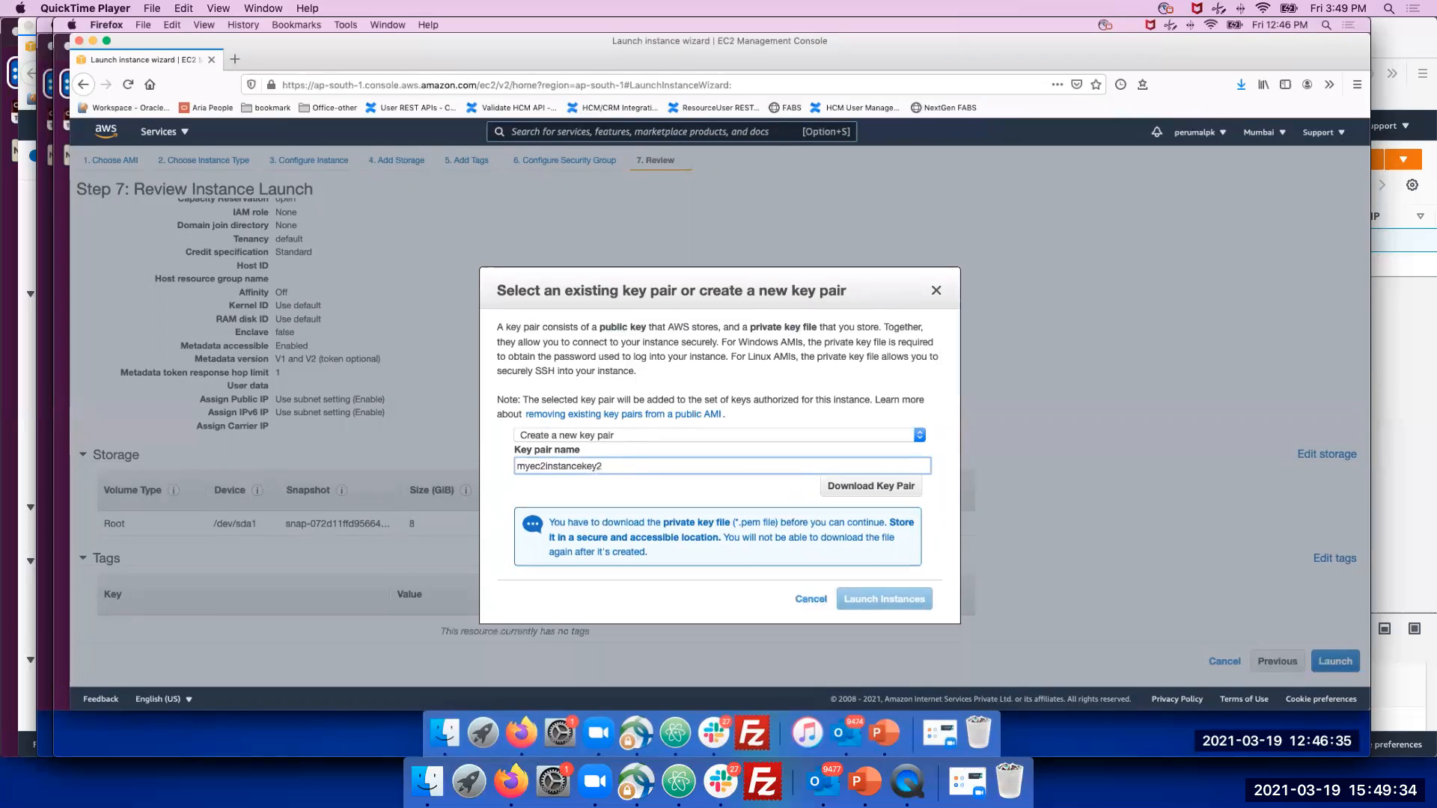
click(844, 491)
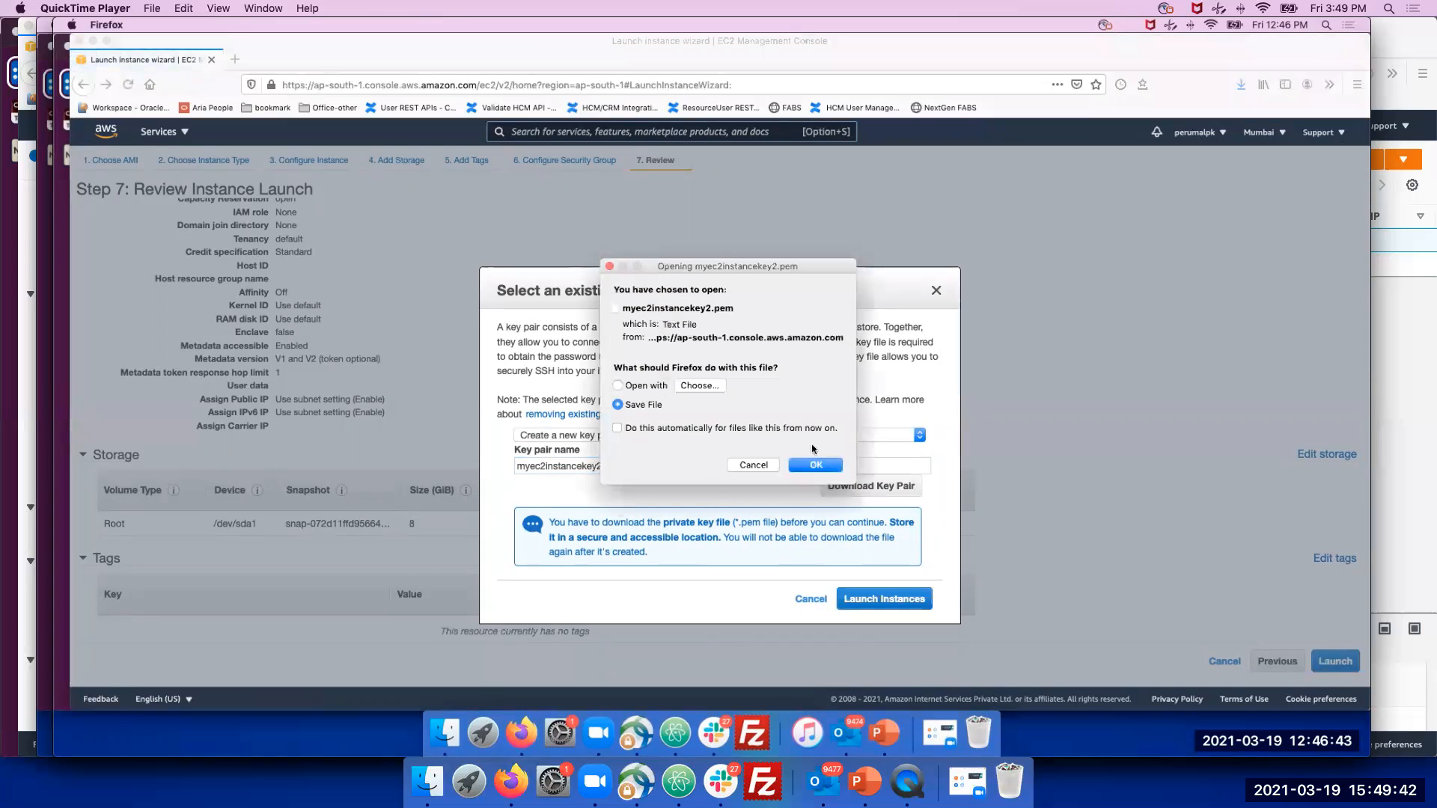
click(815, 465)
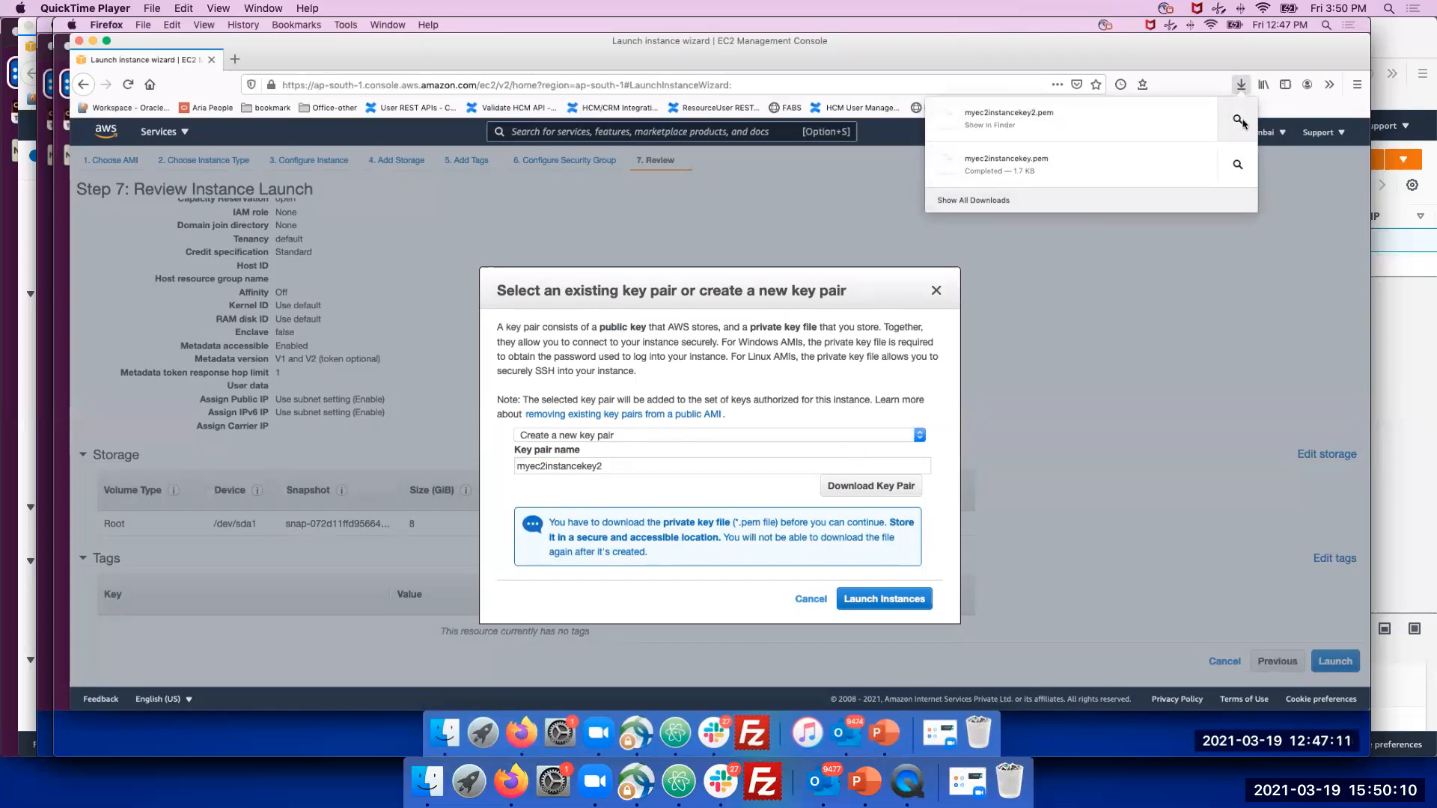
click(1165, 430)
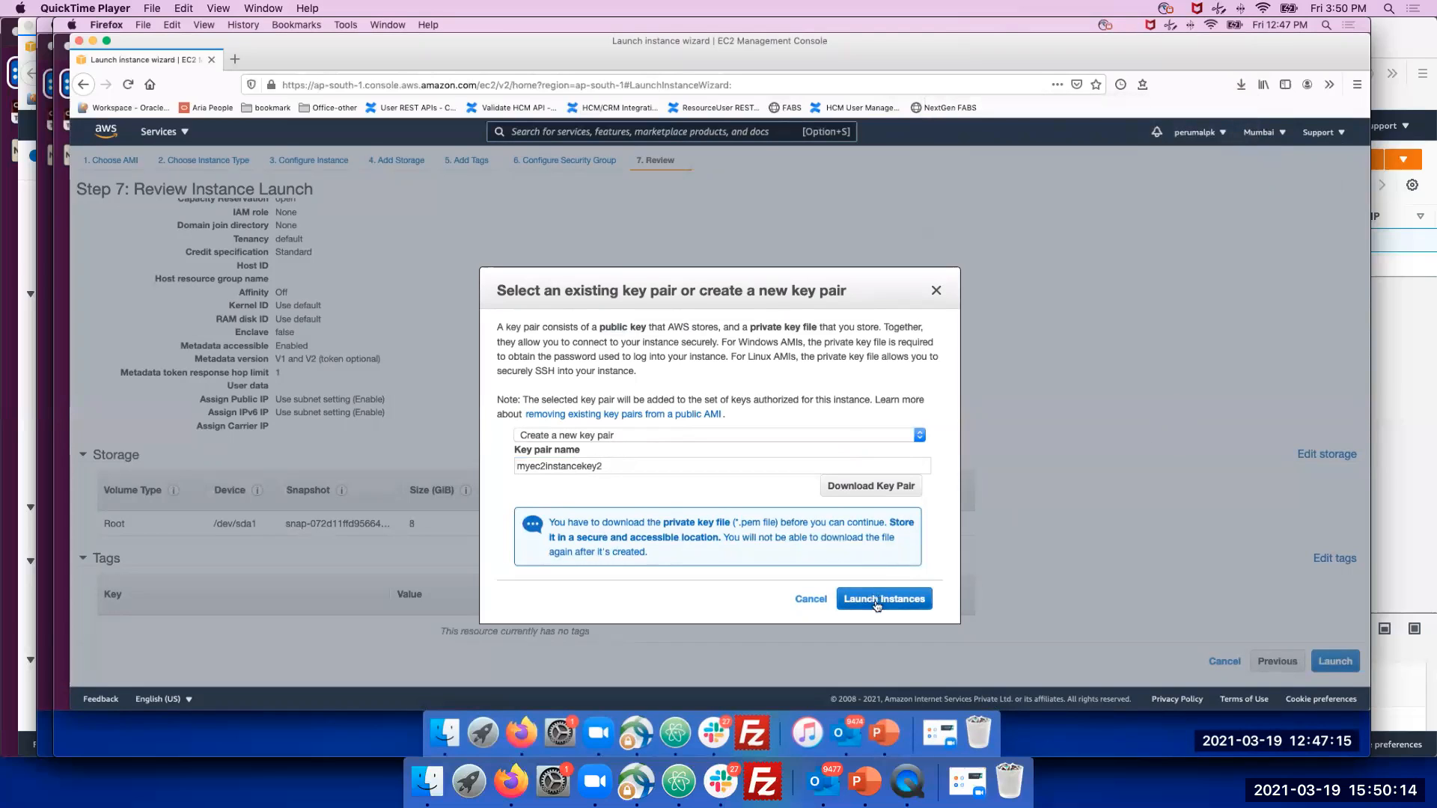
Launch the instance with the new key pair, then open and refresh the instances list
click(877, 603)
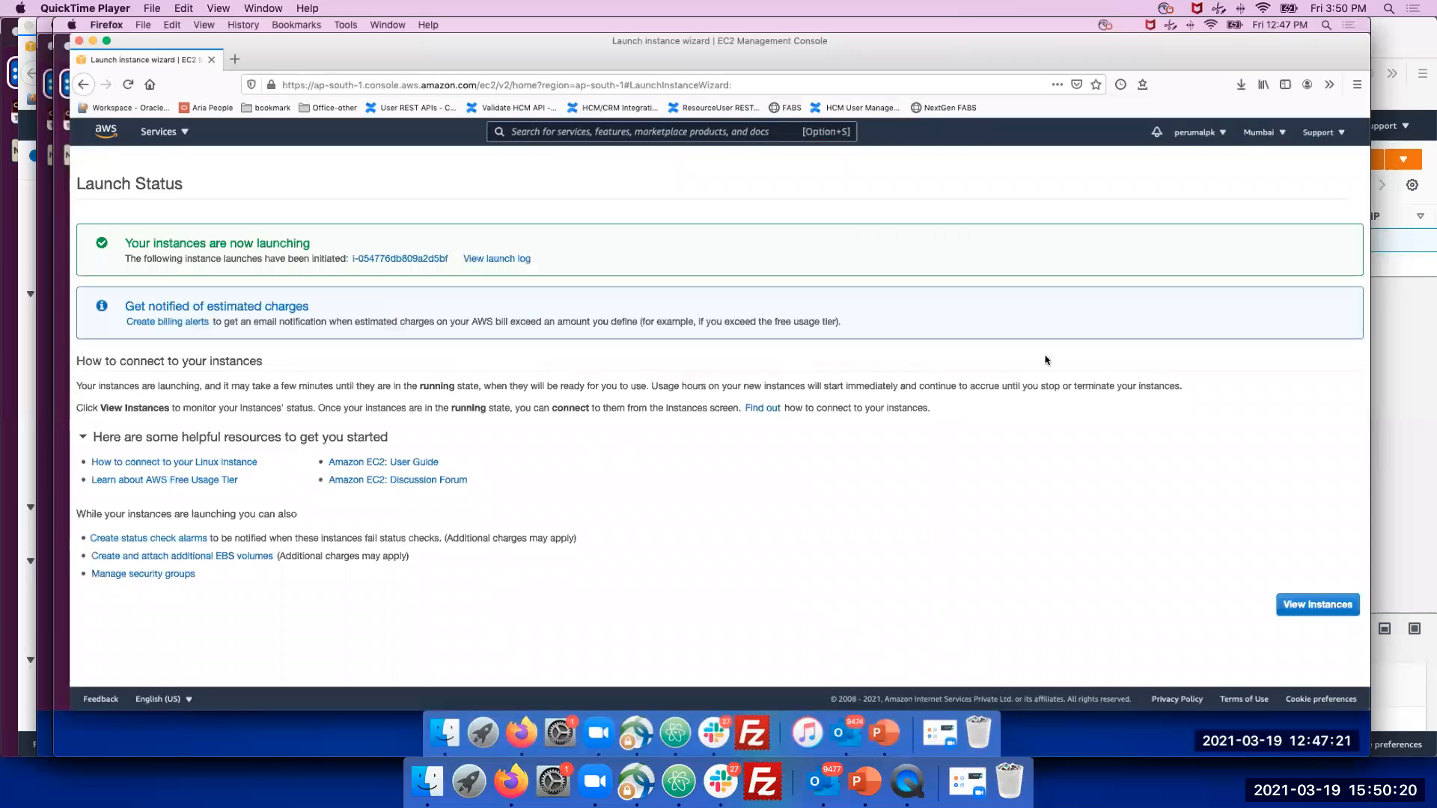
click(1310, 607)
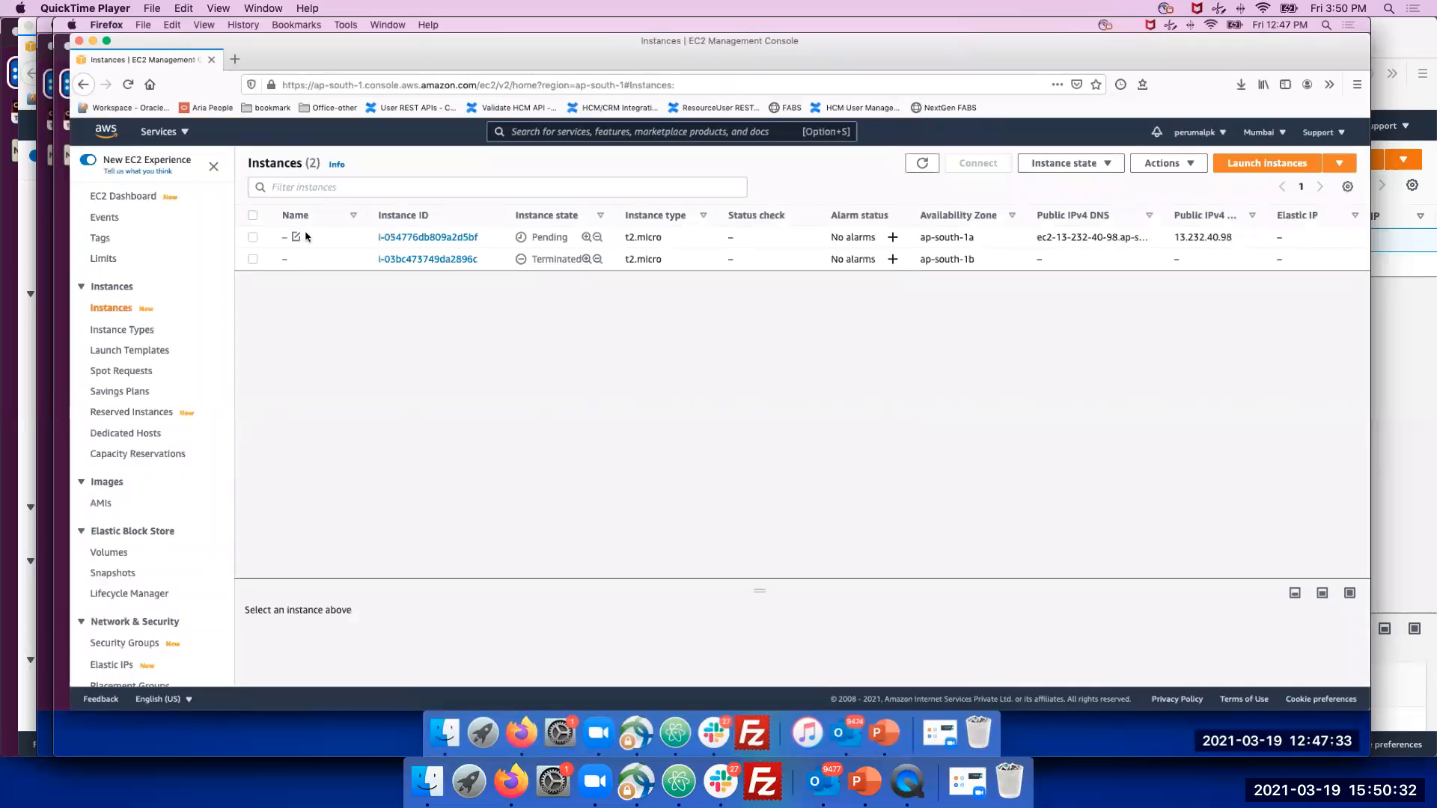
click(921, 164)
Select the newly launched running instance and open its details page
double_click(555, 237)
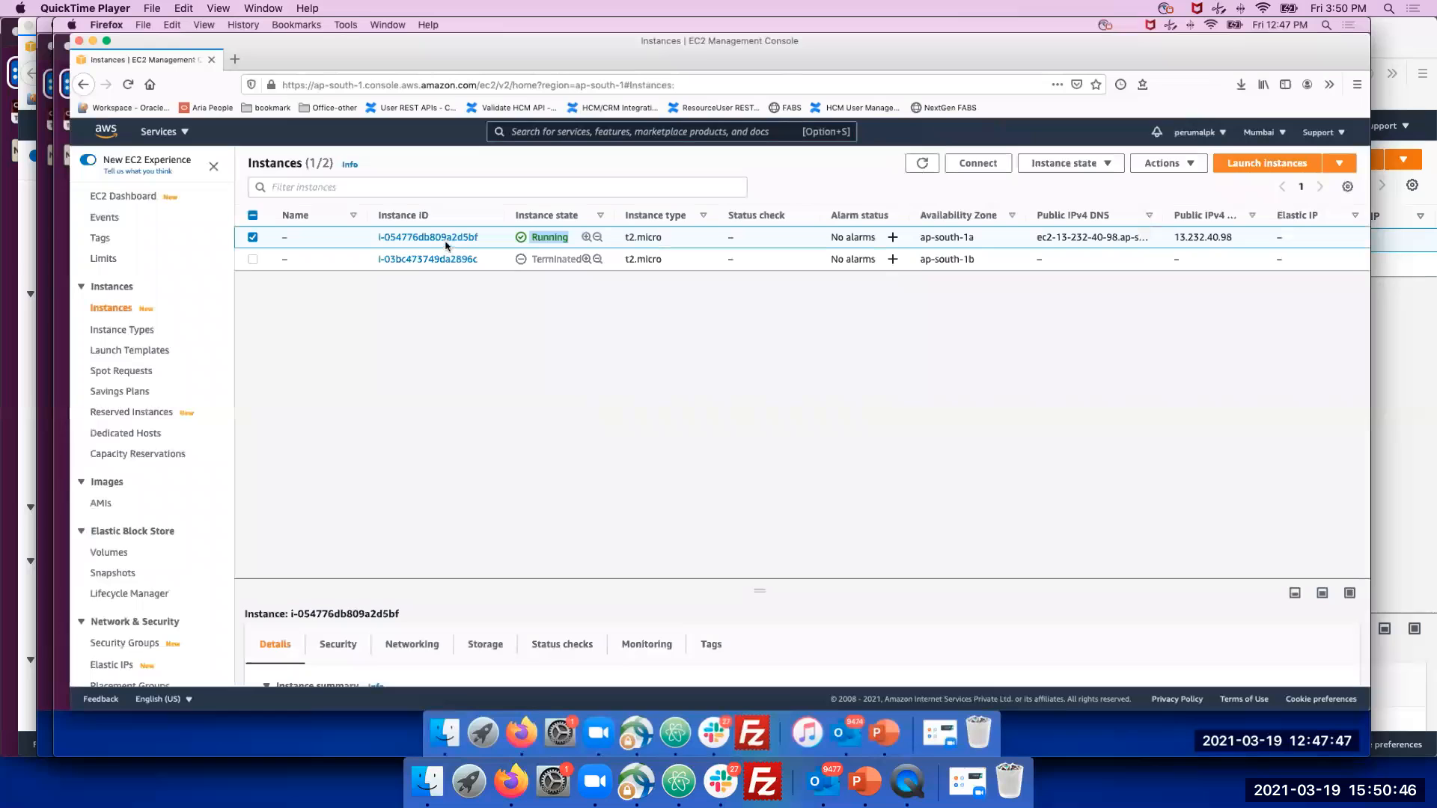
click(1182, 165)
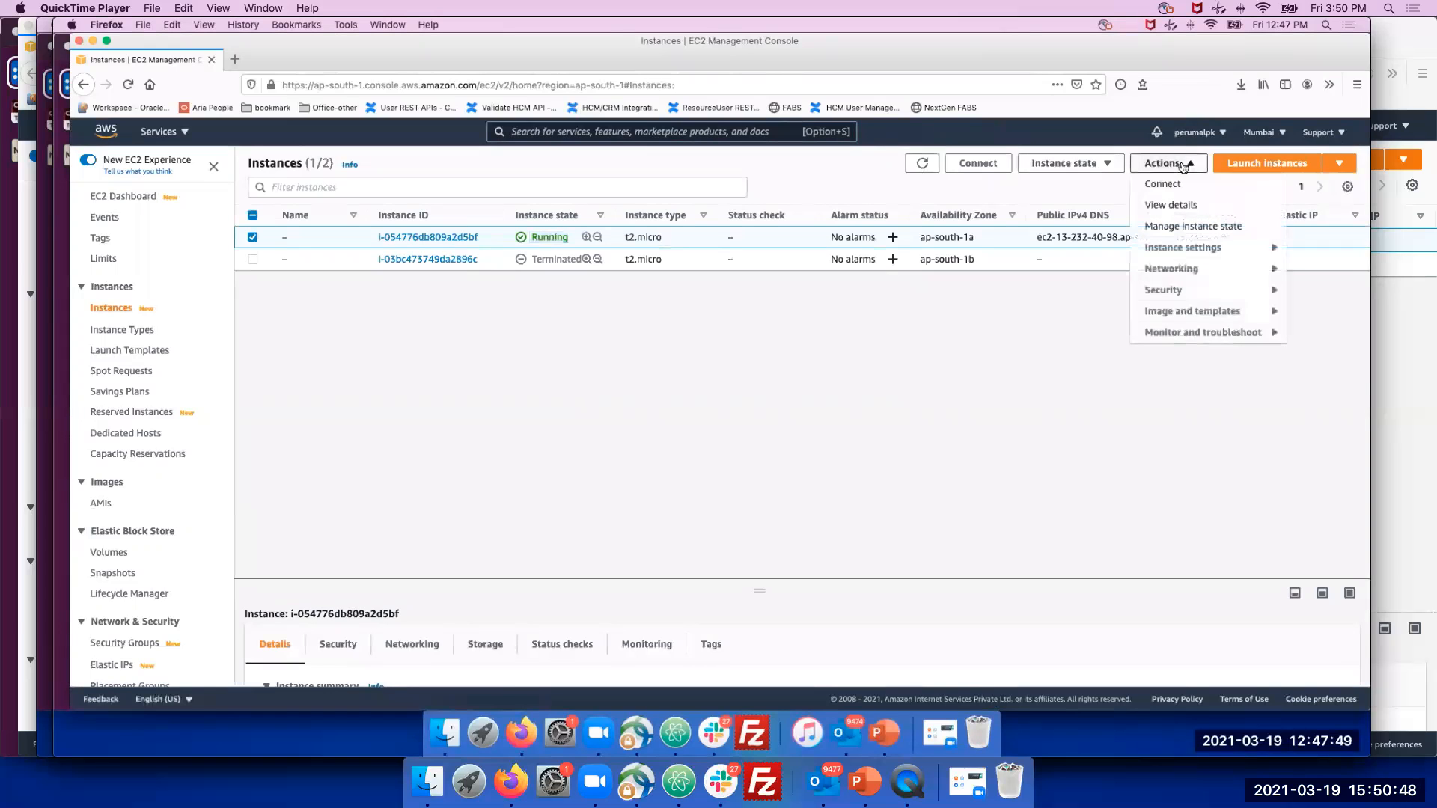
click(1177, 207)
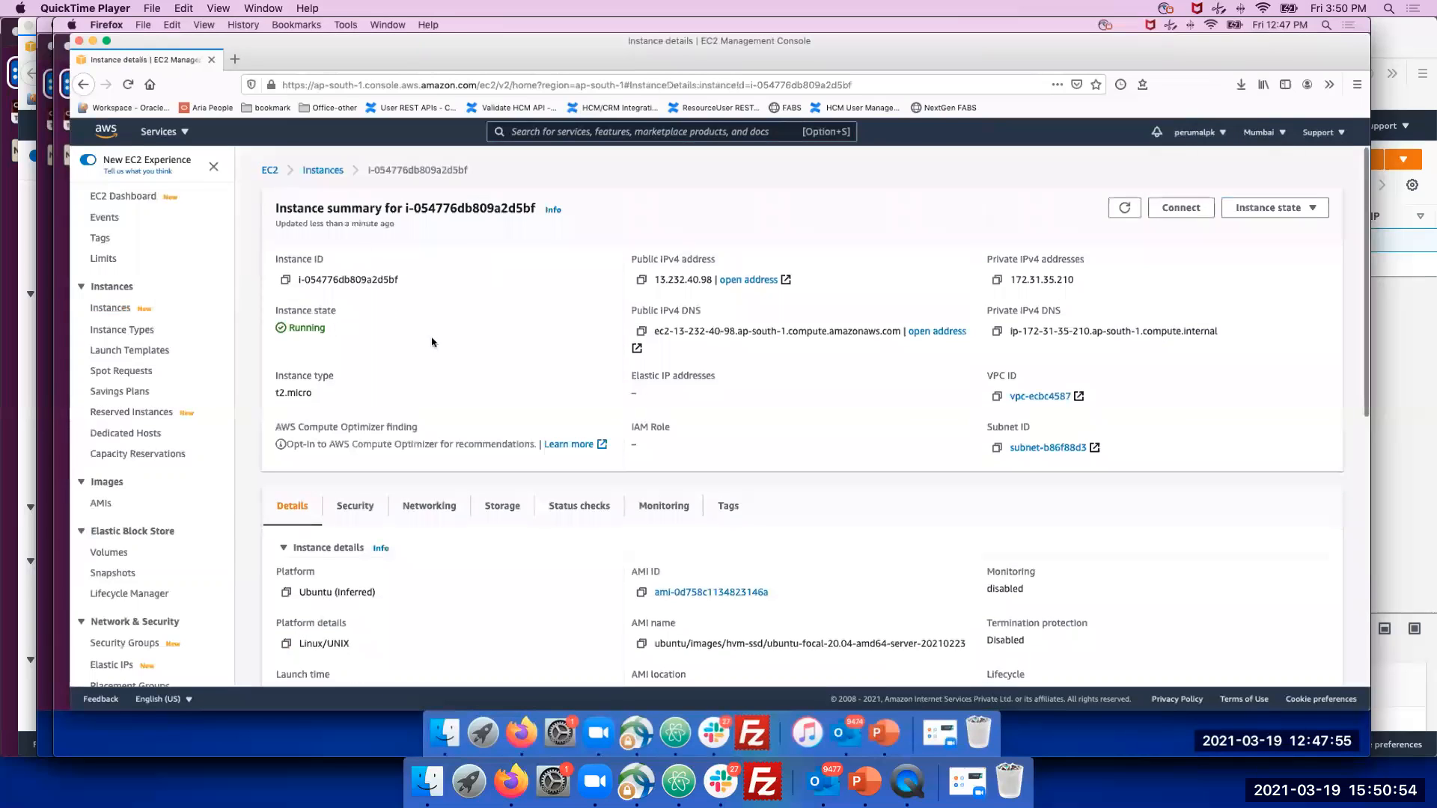
Compare the instance's public IPv4 address with its public IPv4 DNS name, and copy the DNS name
triple_click(685, 259)
double_click(675, 279)
drag(656, 282, 715, 281)
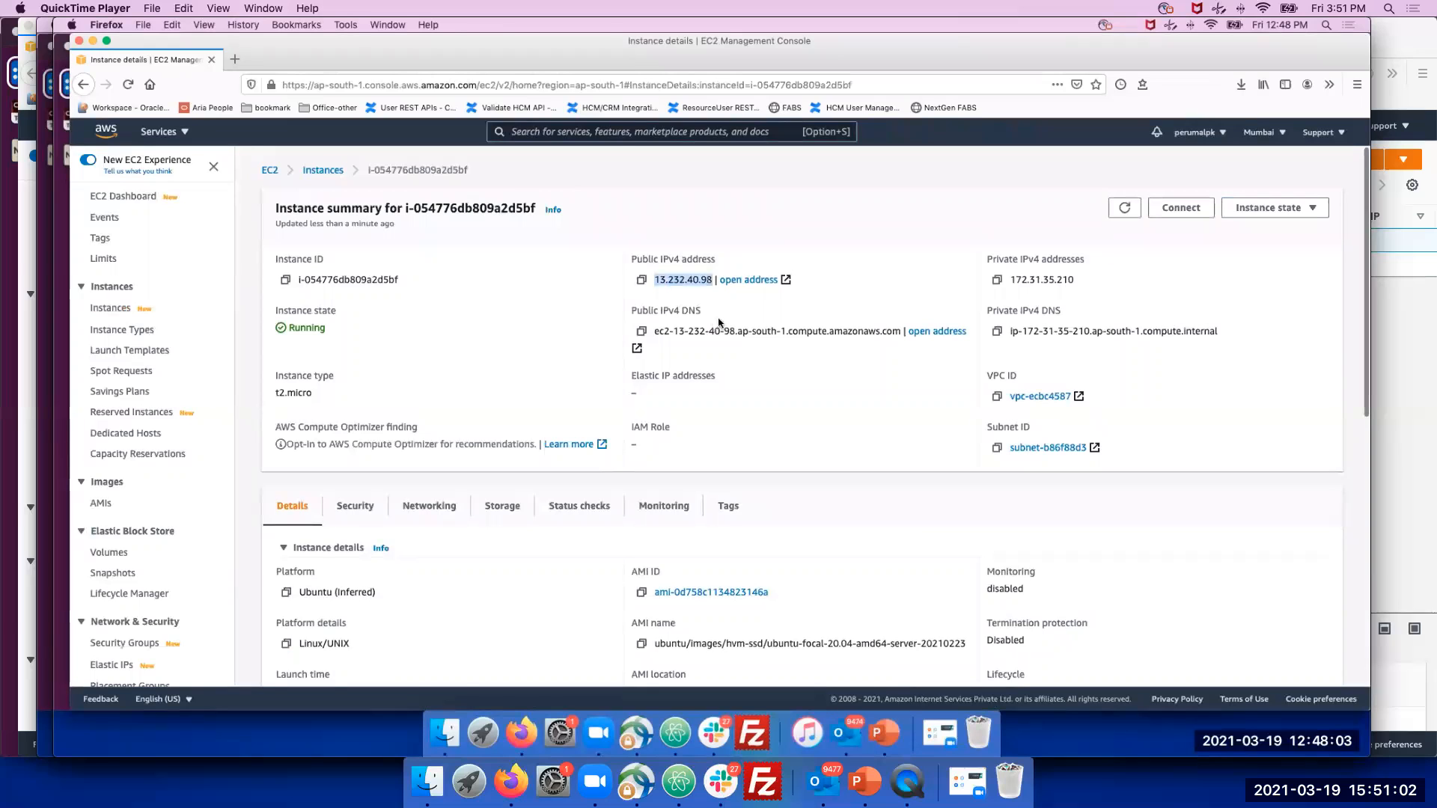
double_click(695, 331)
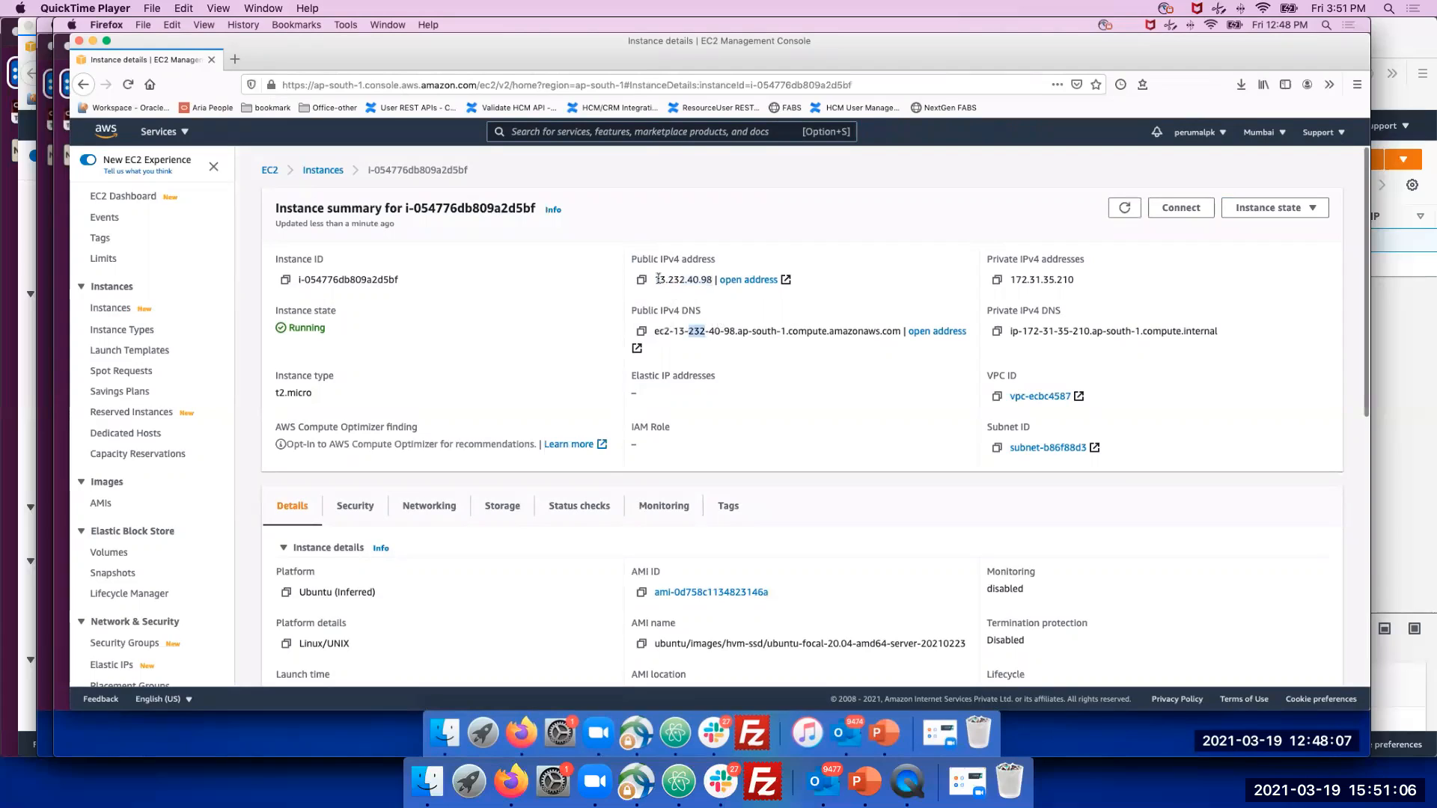
drag(655, 279, 721, 281)
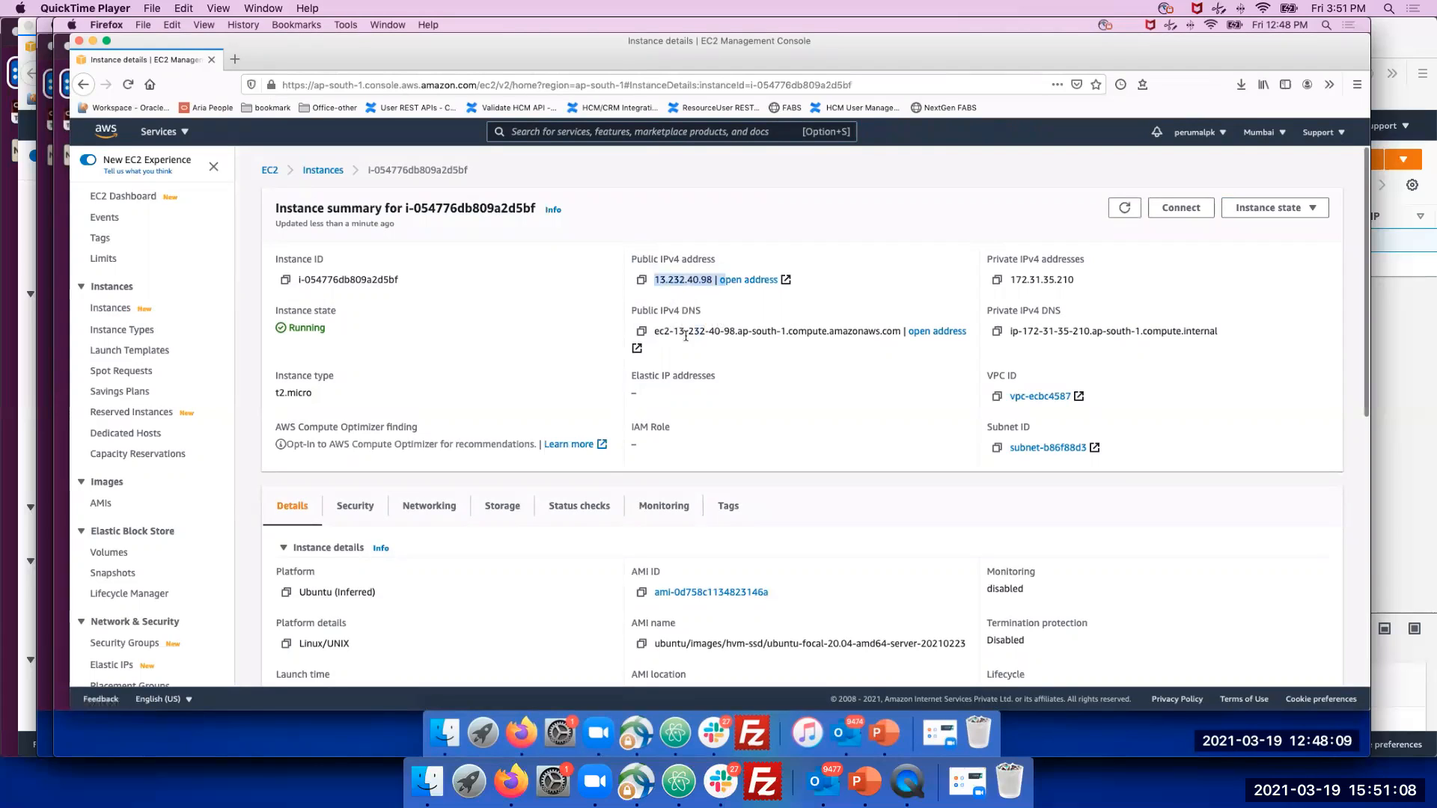
double_click(695, 331)
click(733, 329)
double_click(722, 331)
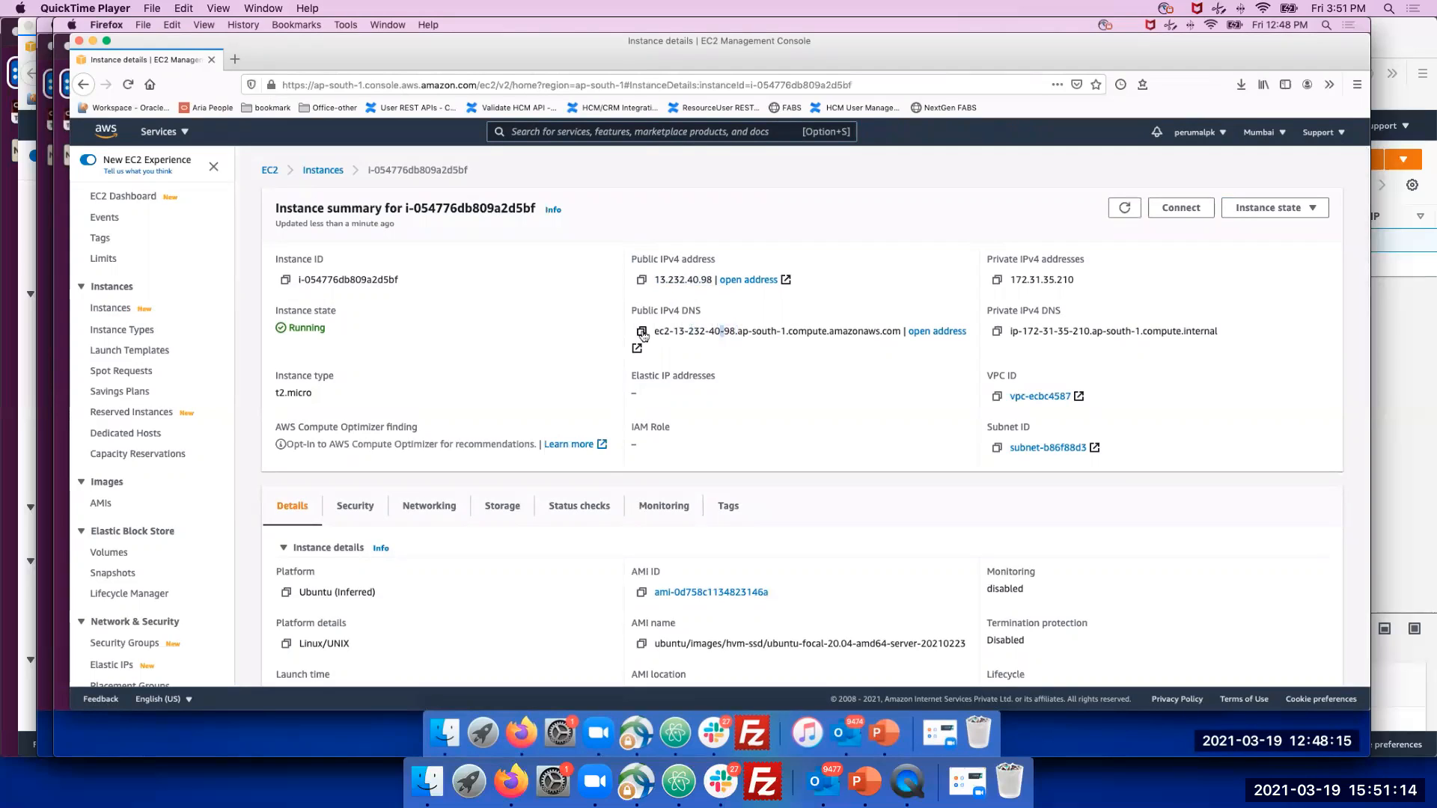
click(642, 333)
Review the instance's details and security rules, then open its launch-wizard-2 security group
scroll(479, 389, down, 4)
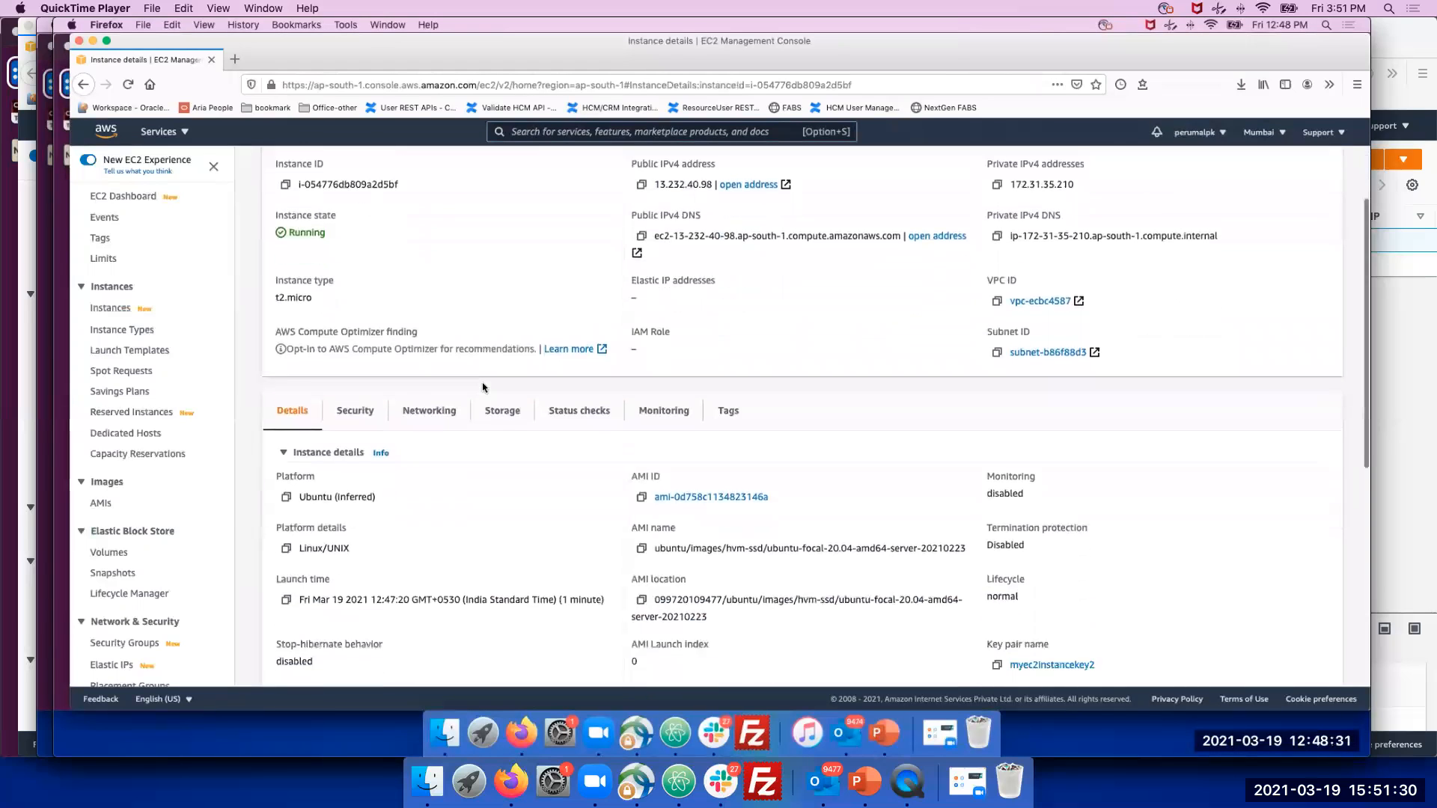
scroll(475, 451, down, 2)
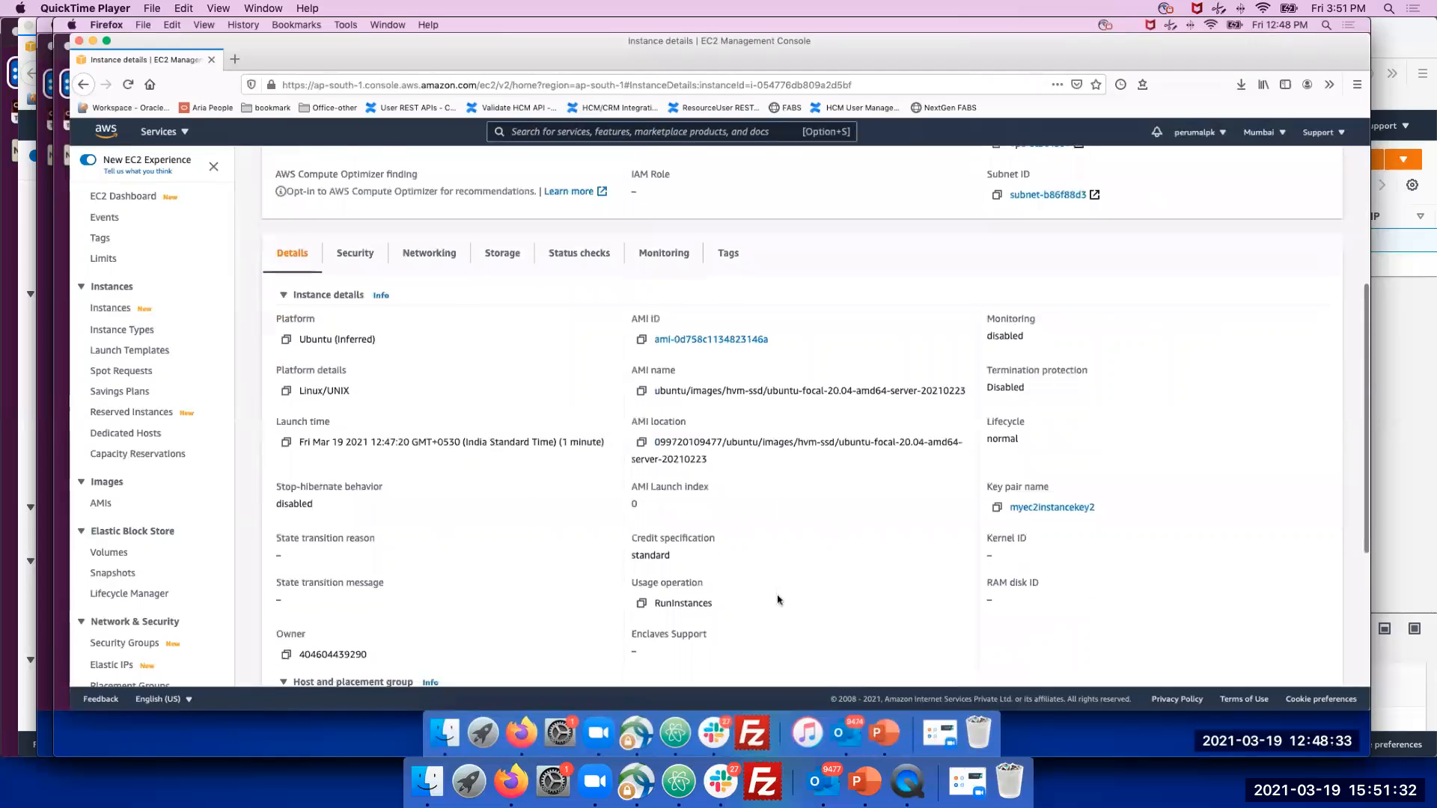
scroll(438, 401, up, 2)
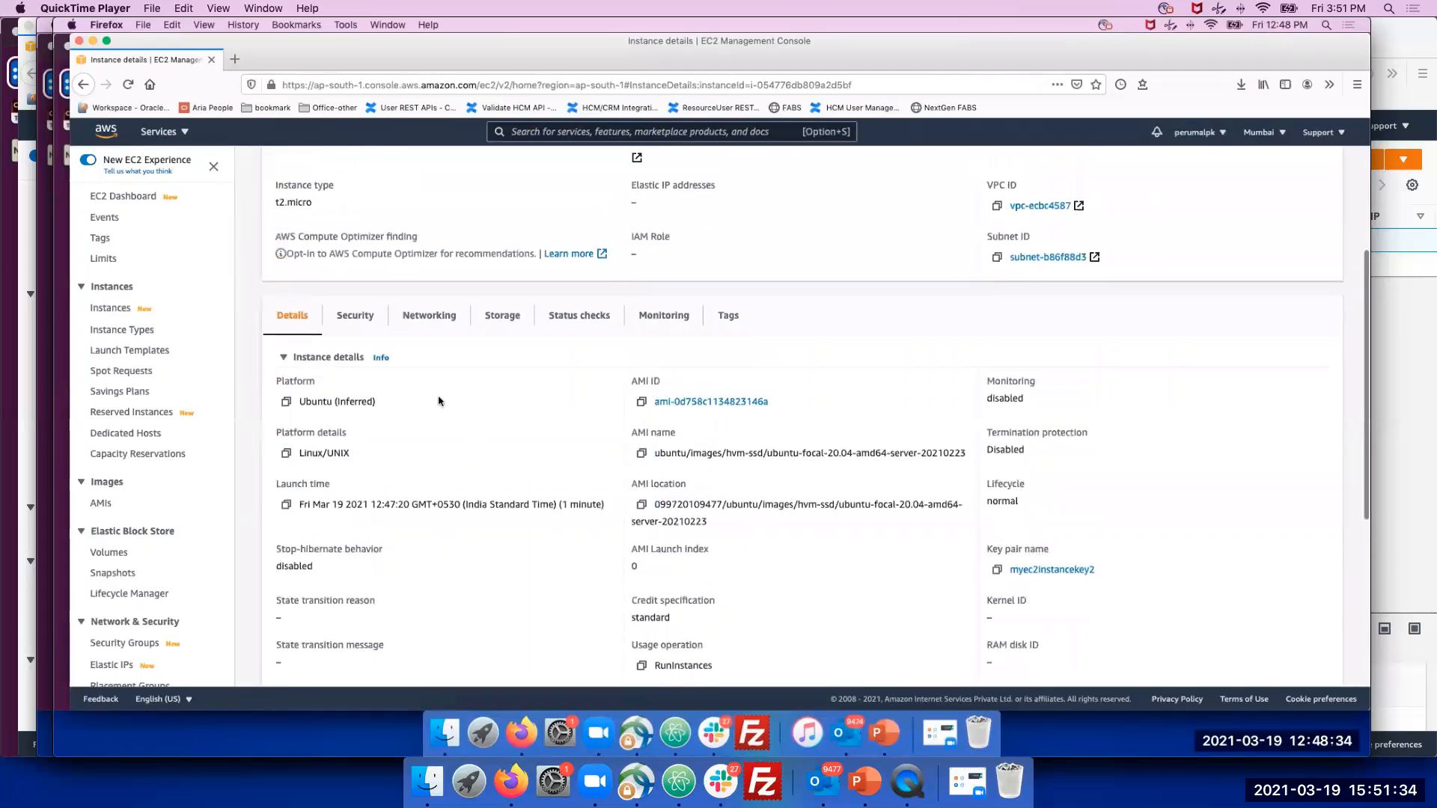
click(355, 324)
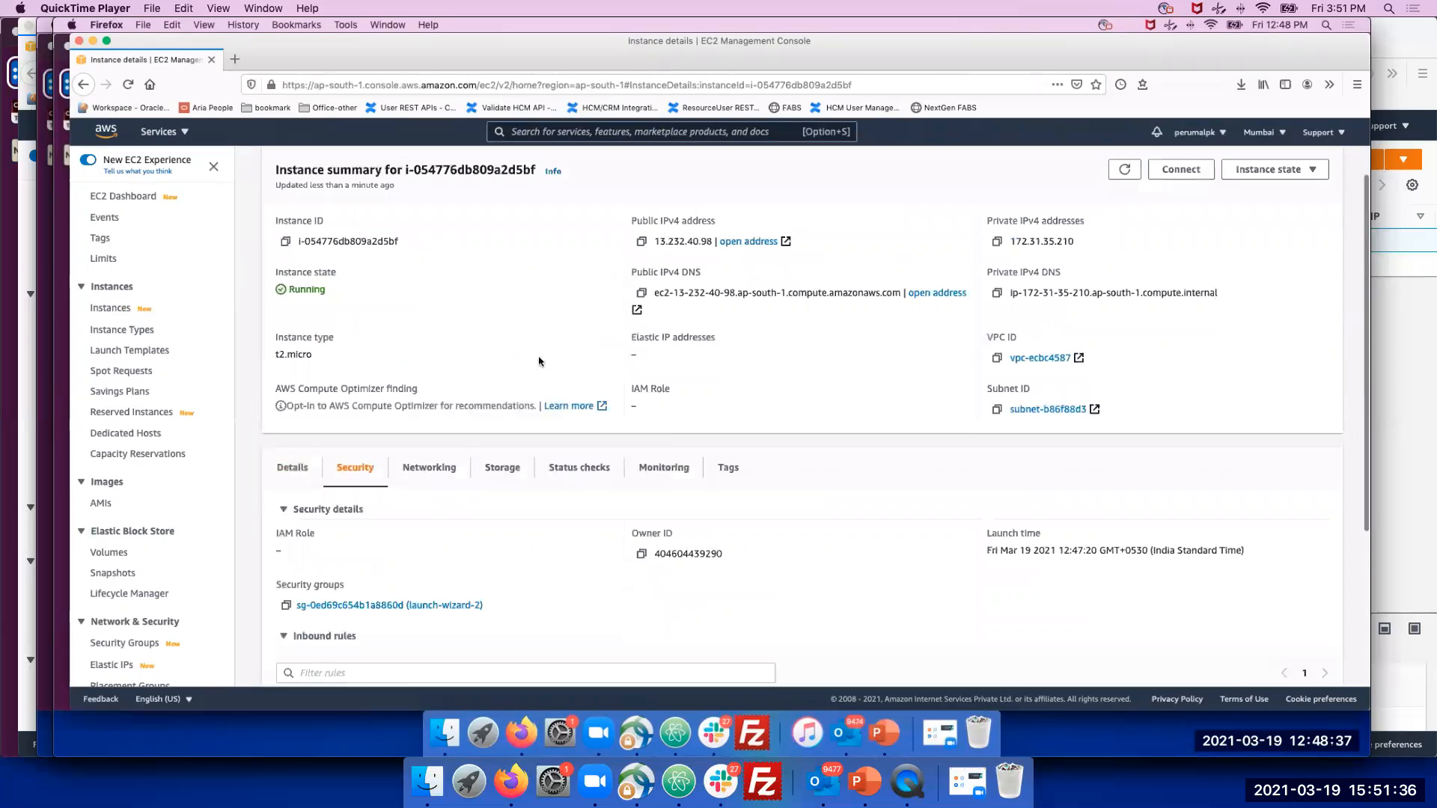
scroll(519, 445, down, 5)
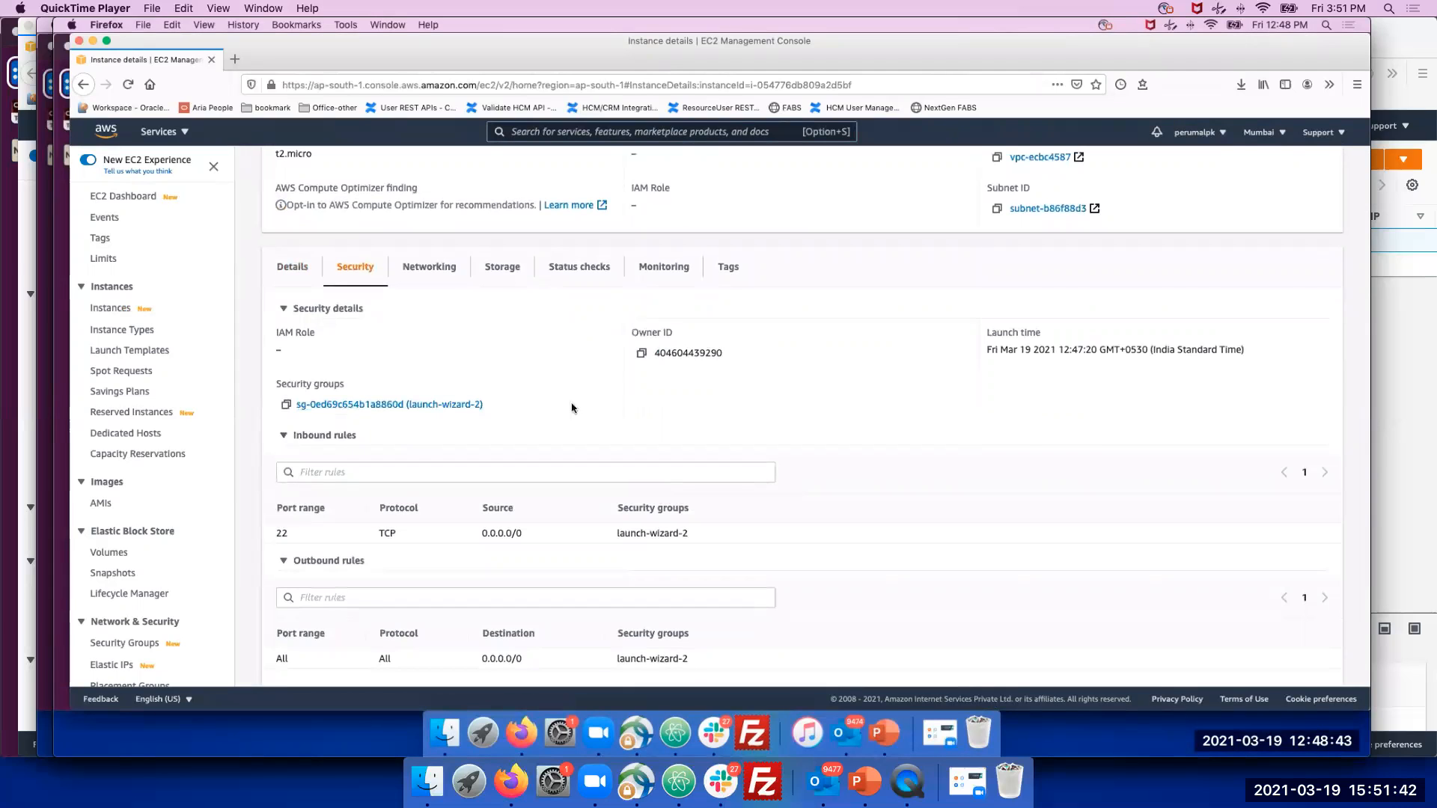
scroll(572, 408, down, 1)
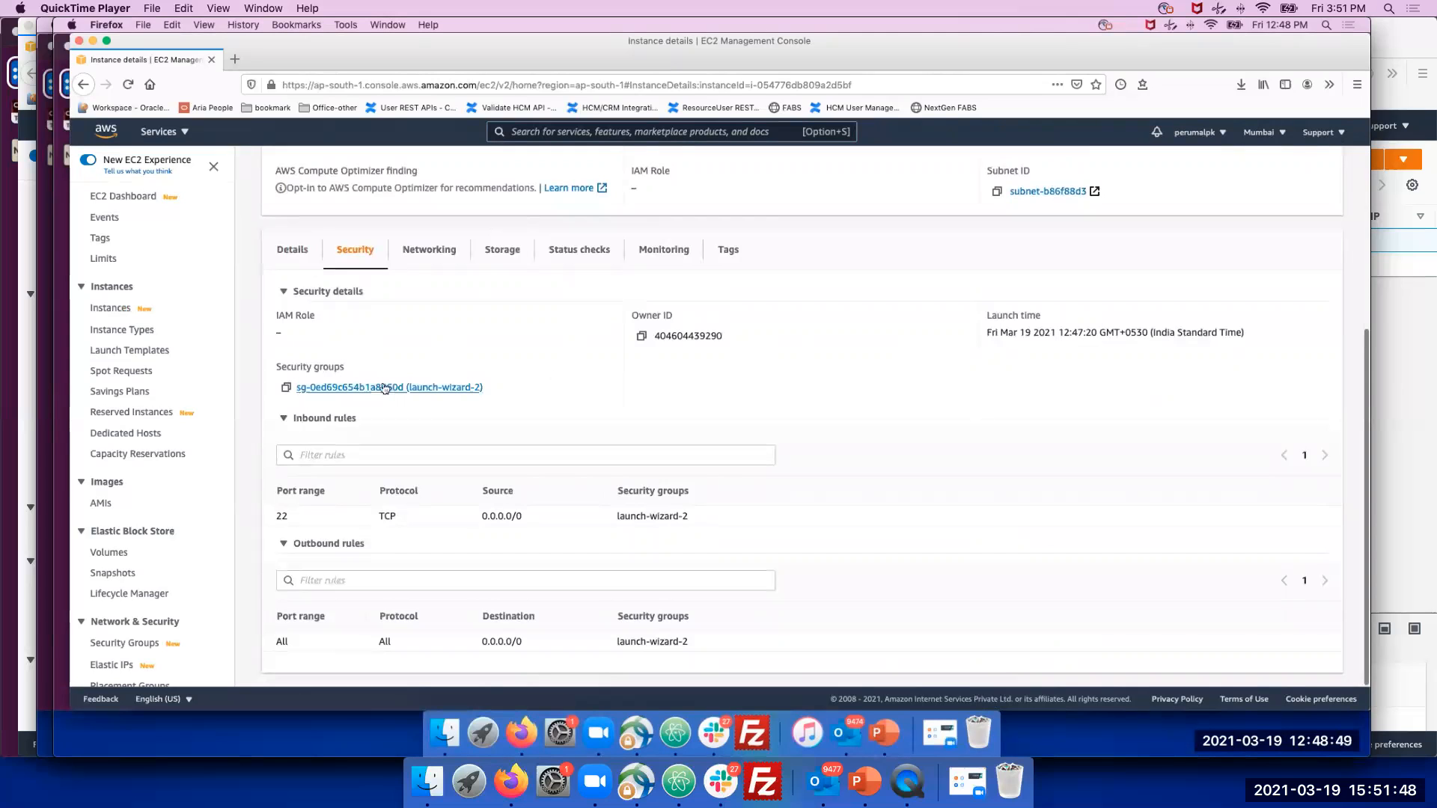
click(377, 388)
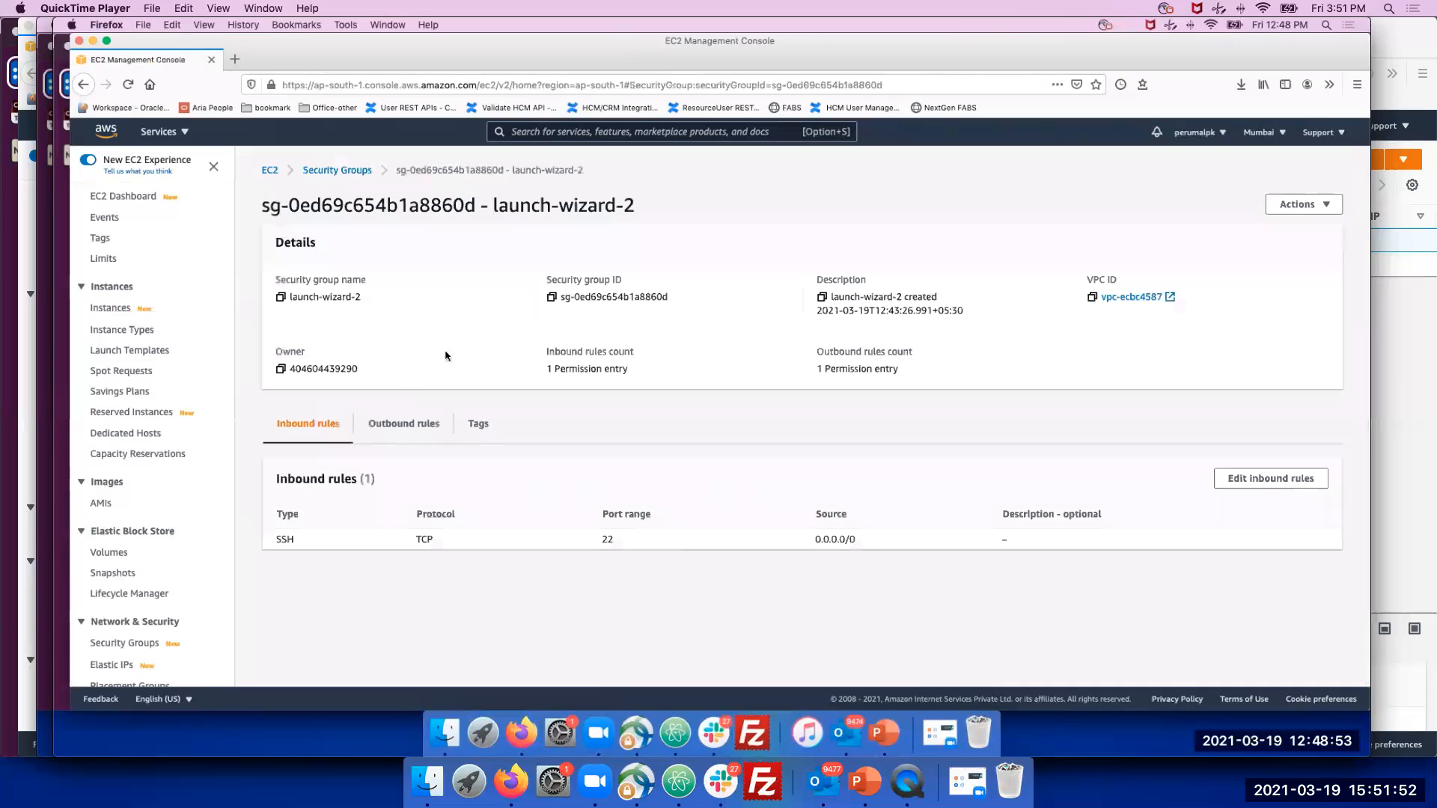
Check the security group's outbound and inbound rules, then edit the inbound rules and add a new rule
click(403, 425)
click(313, 434)
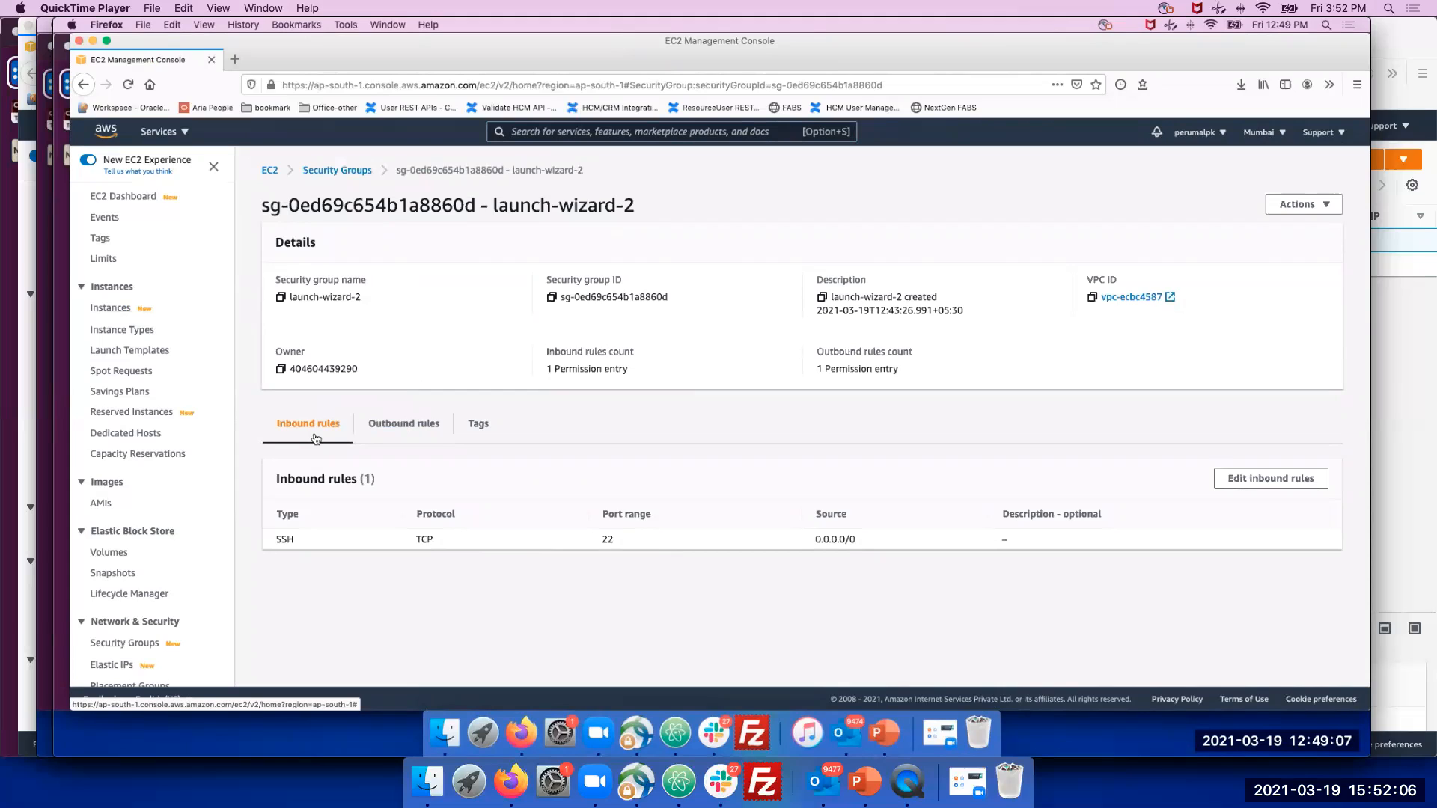
double_click(285, 539)
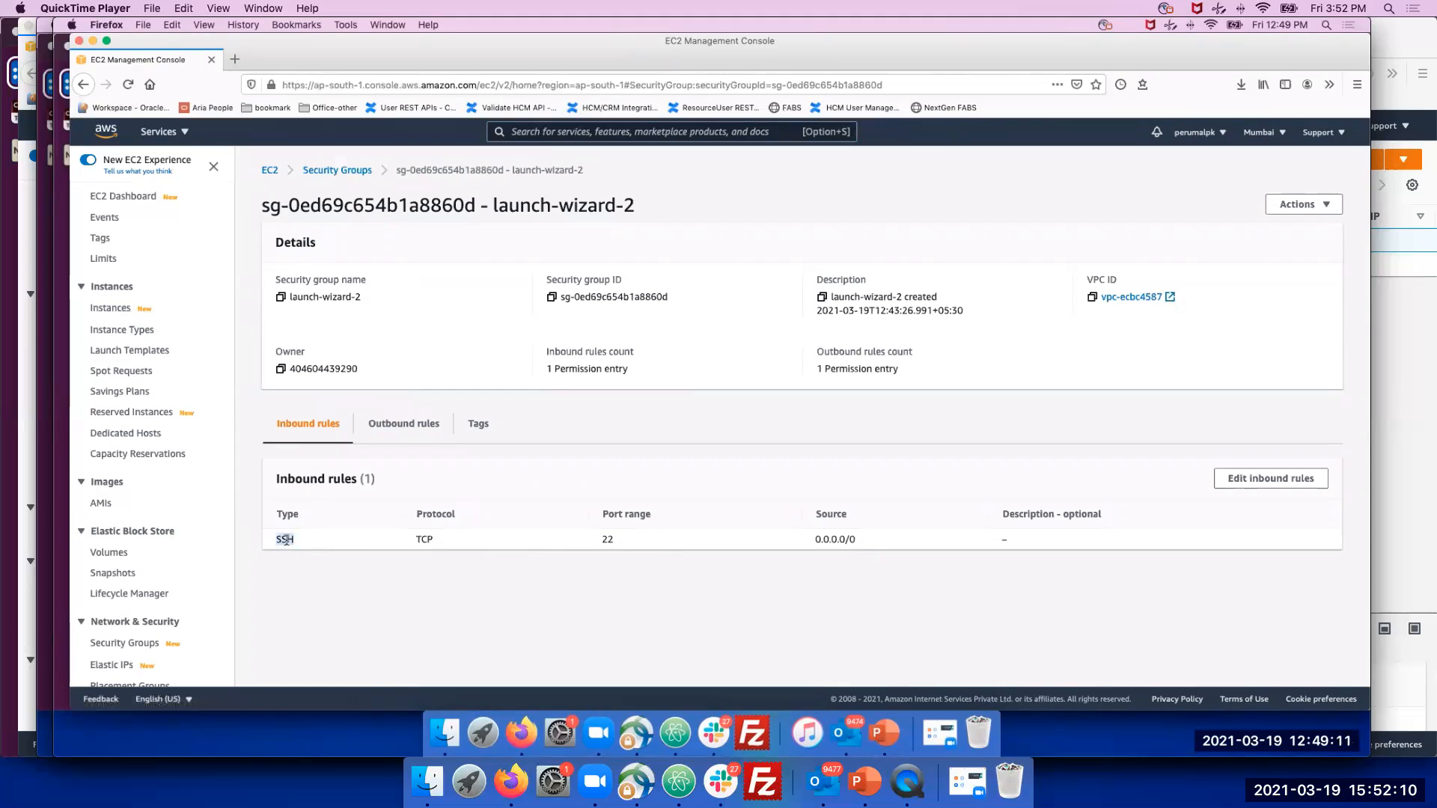
double_click(606, 539)
click(1271, 480)
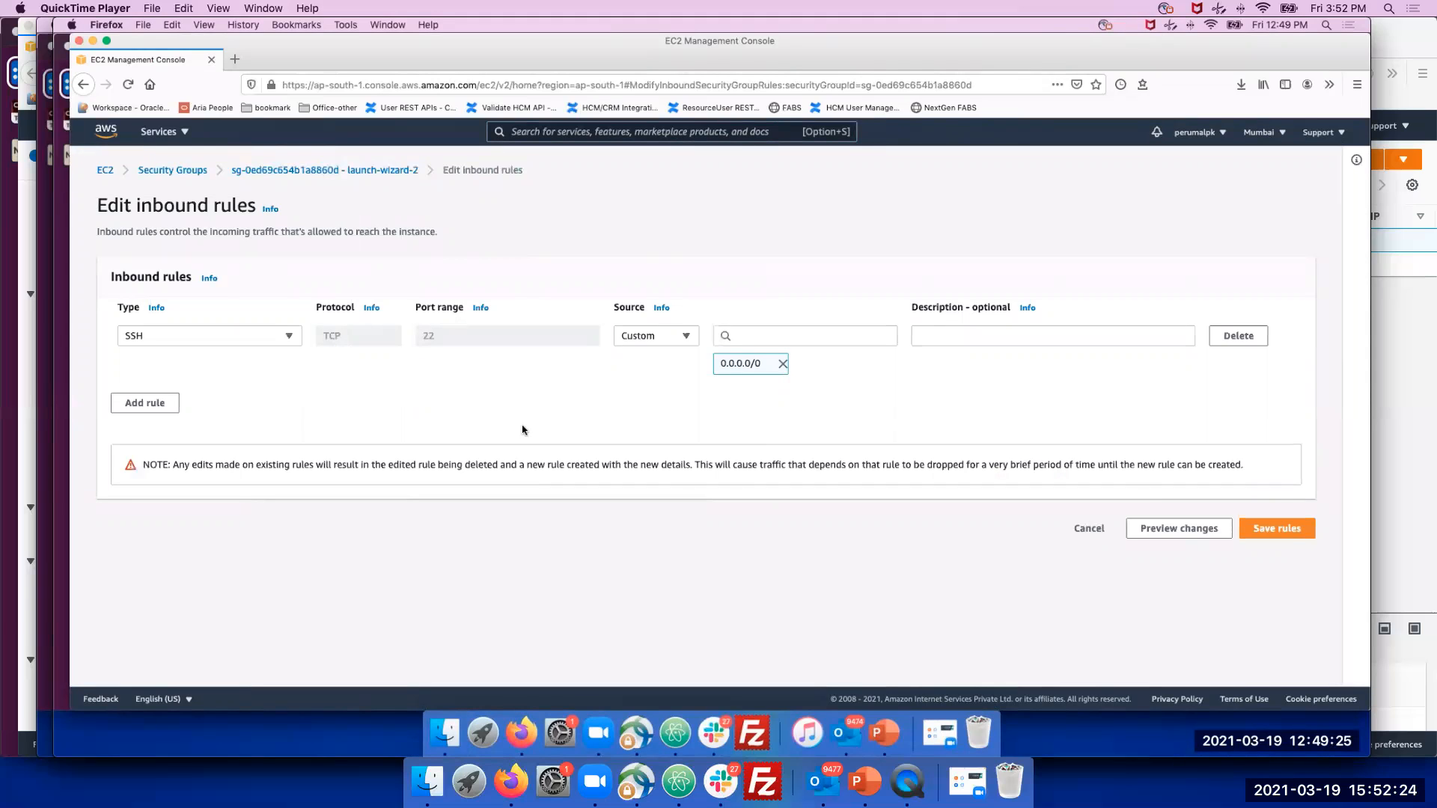
click(172, 400)
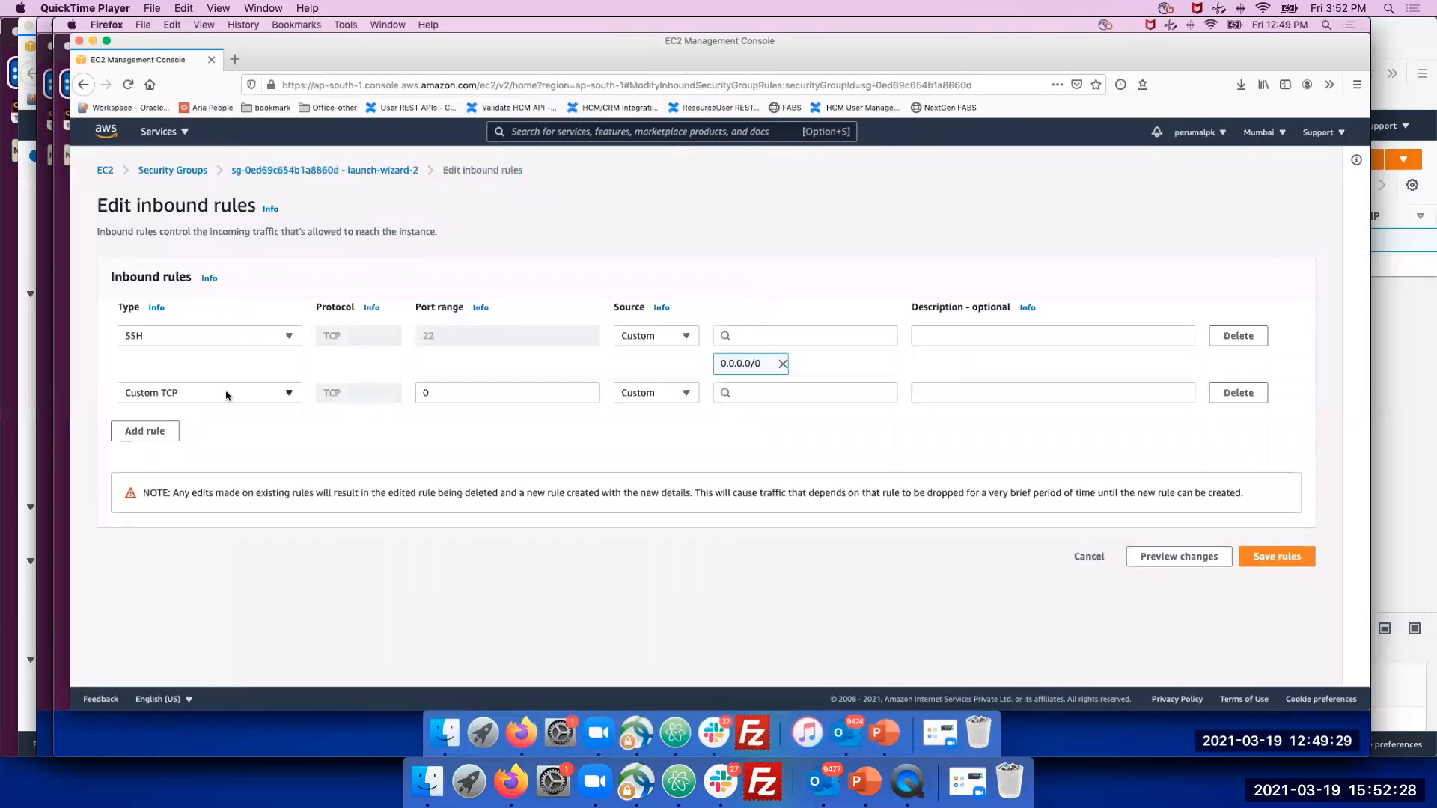
Set the new inbound rule's type to HTTP
click(226, 395)
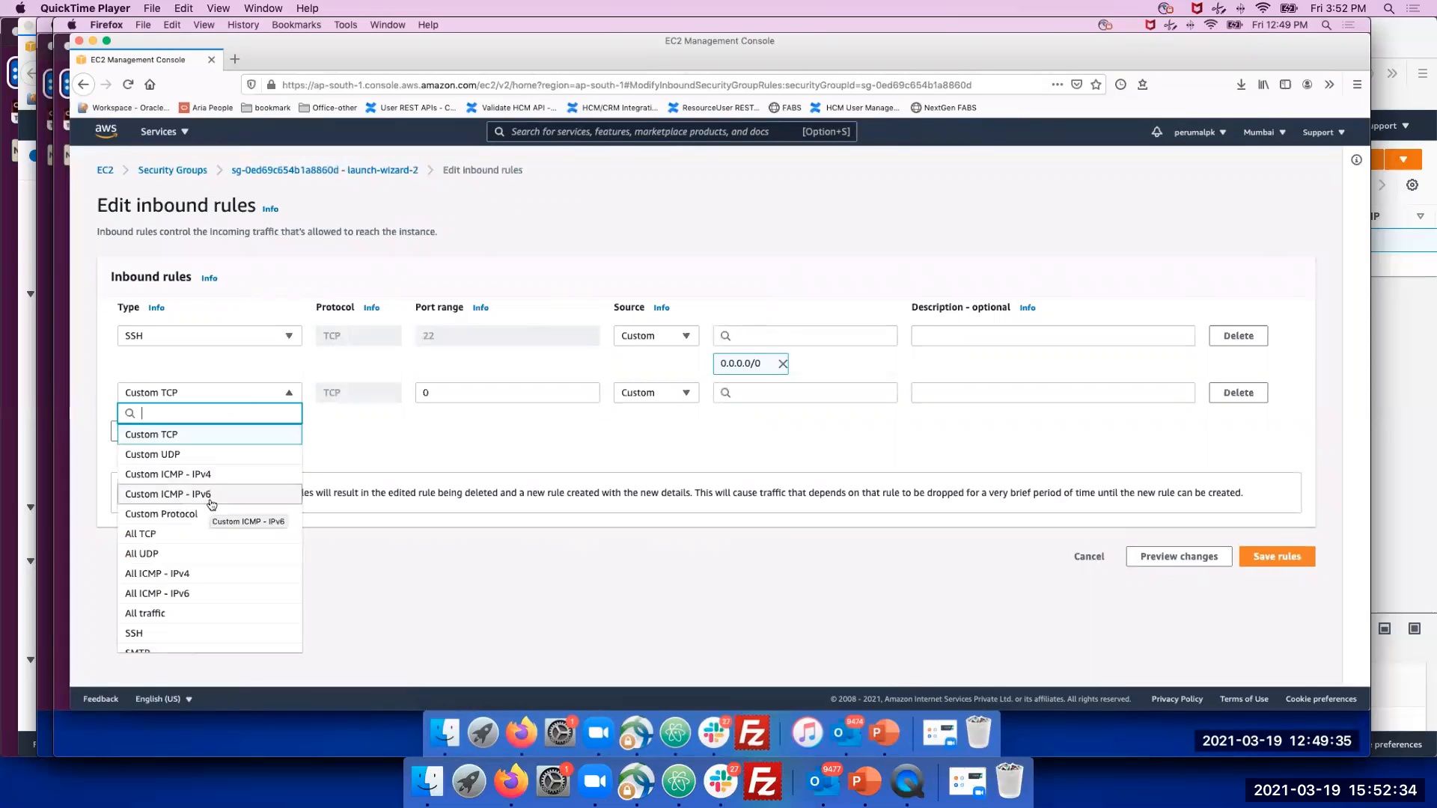
scroll(211, 501, down, 3)
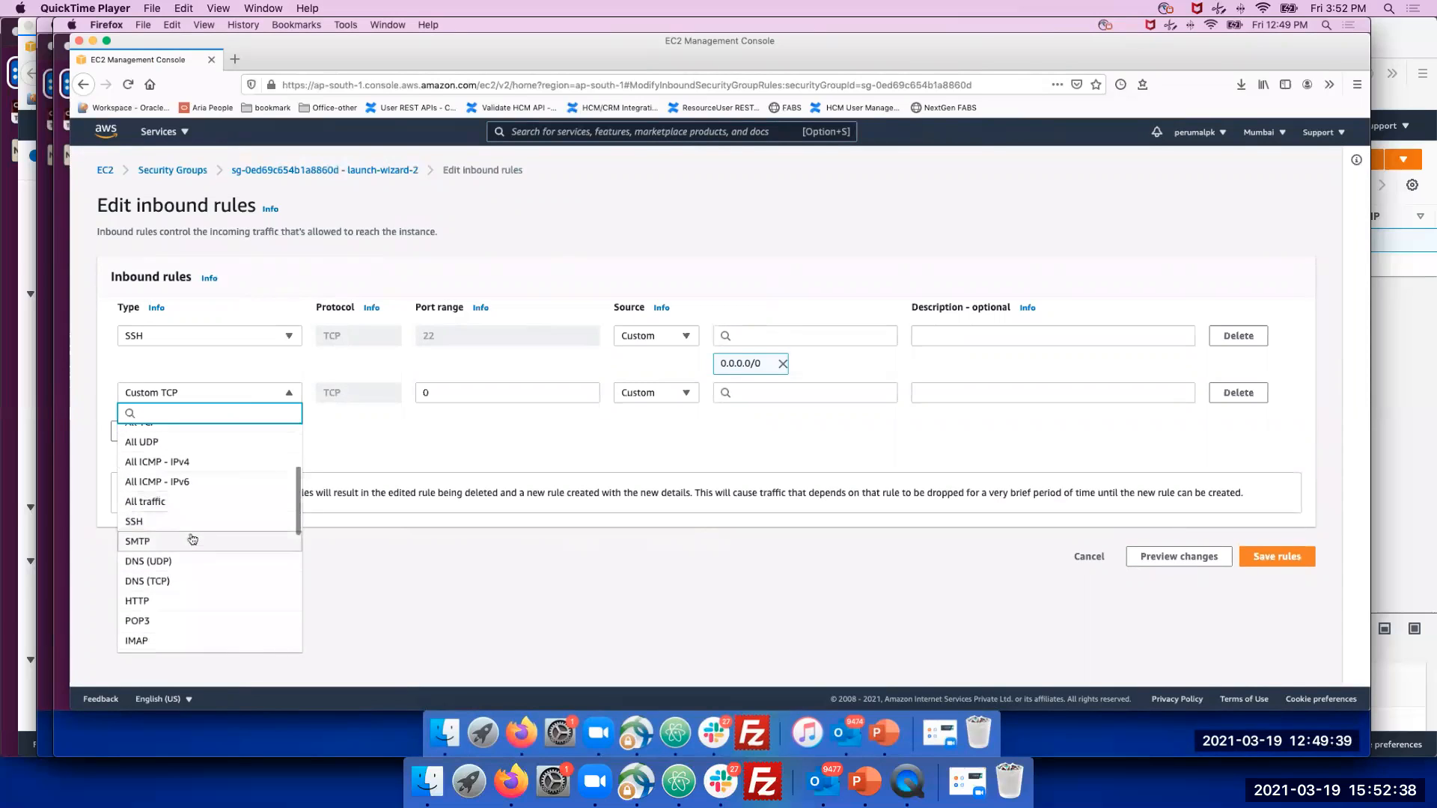
scroll(202, 524, down, 2)
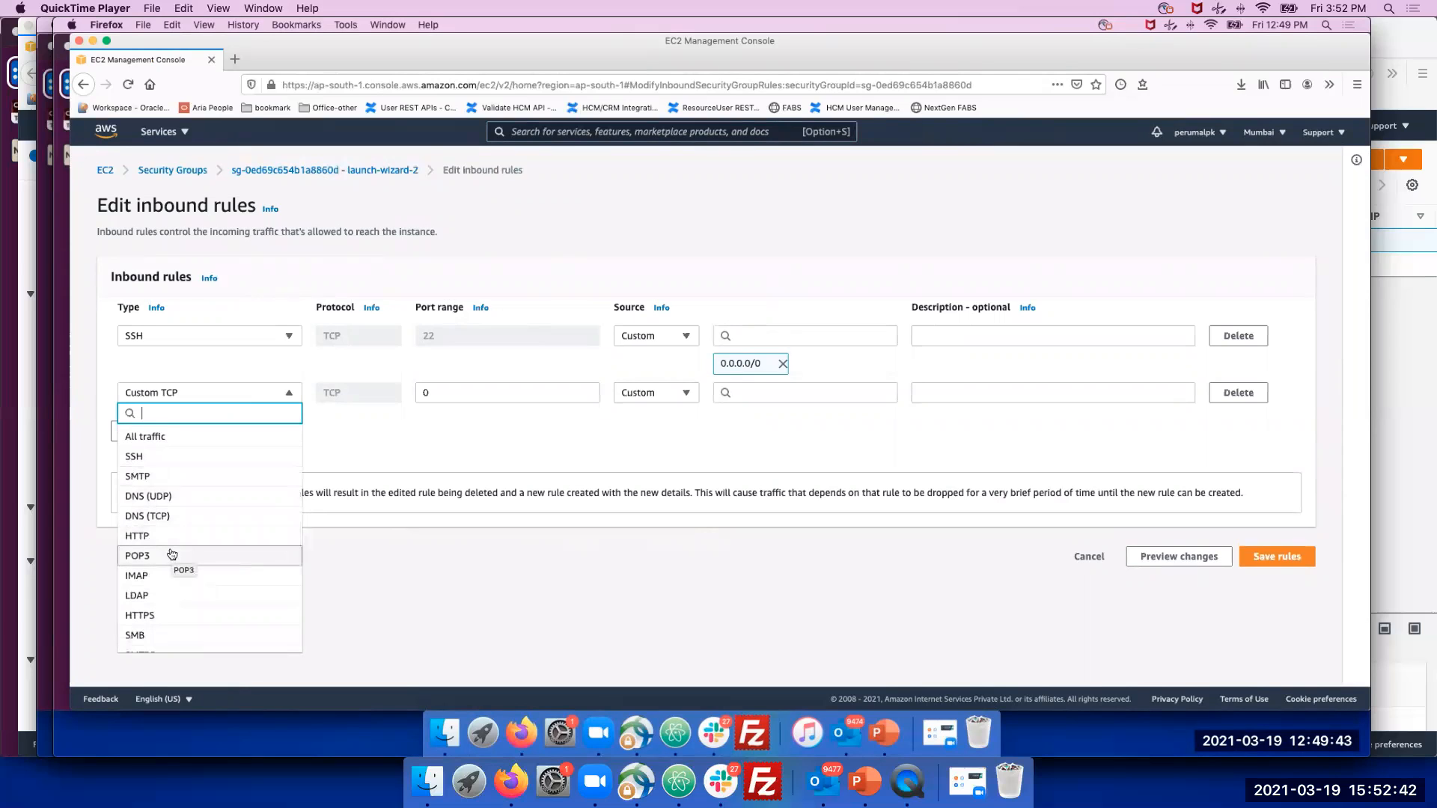
scroll(172, 554, down, 2)
scroll(172, 554, up, 3)
scroll(171, 554, down, 1)
scroll(172, 553, down, 2)
scroll(172, 553, up, 5)
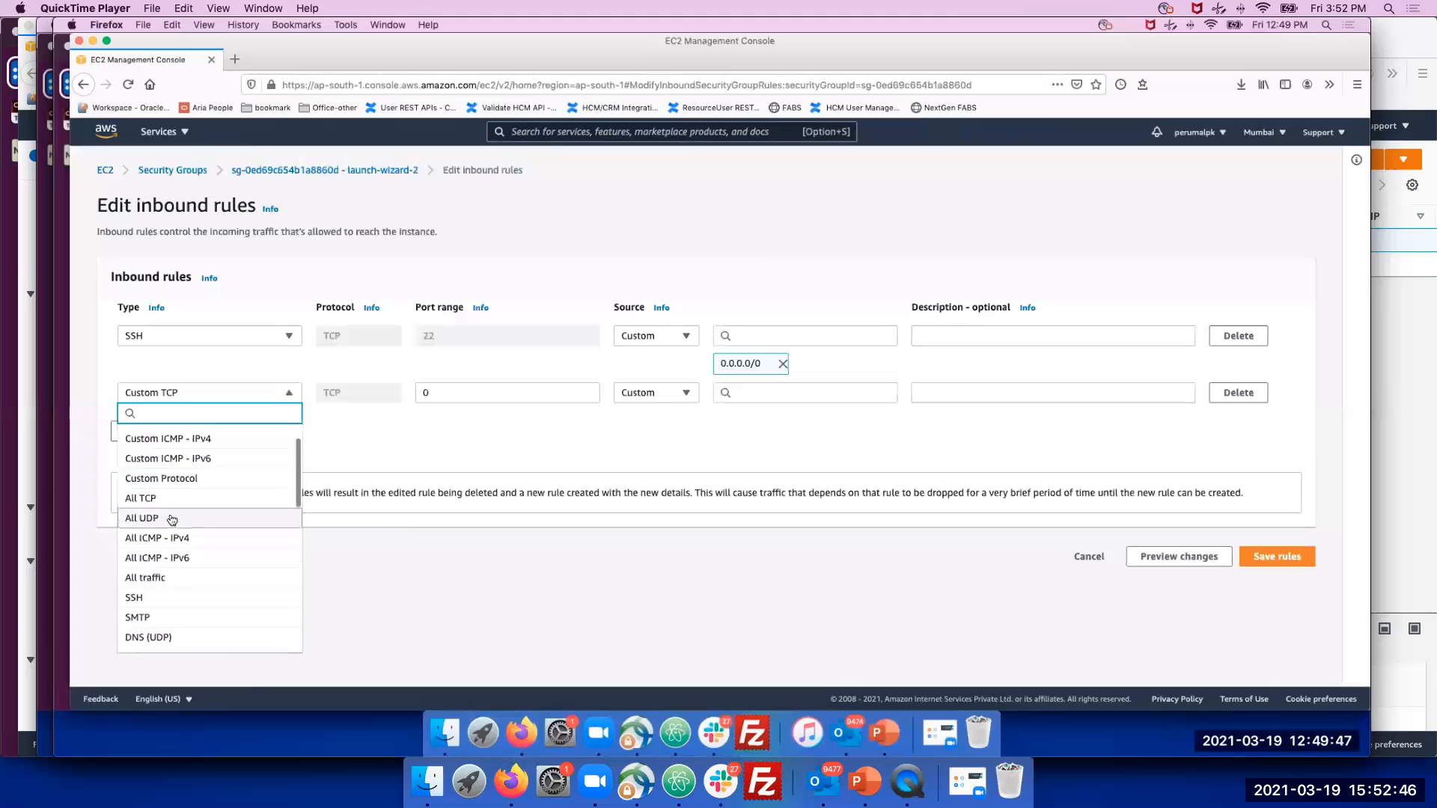
scroll(184, 507, down, 4)
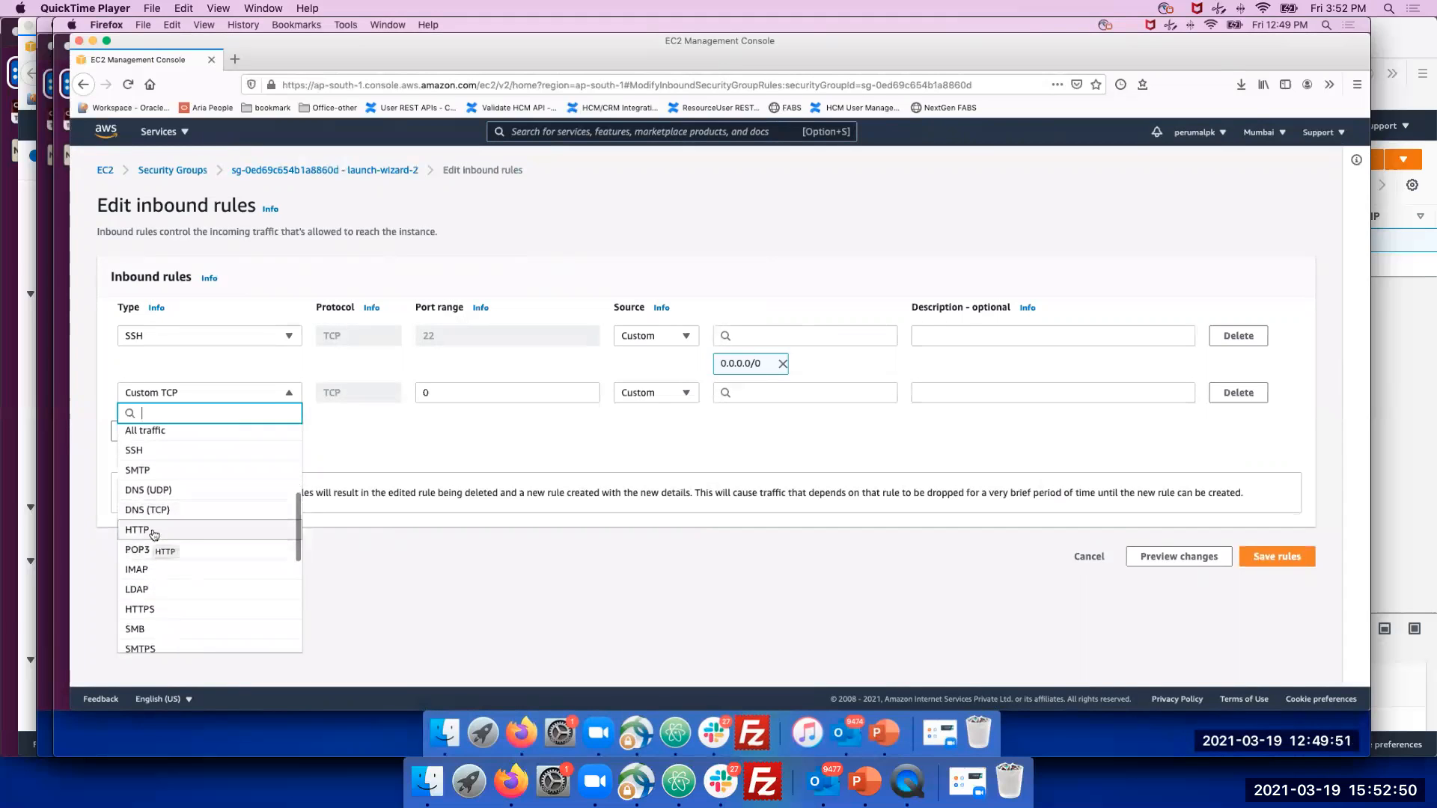
click(152, 531)
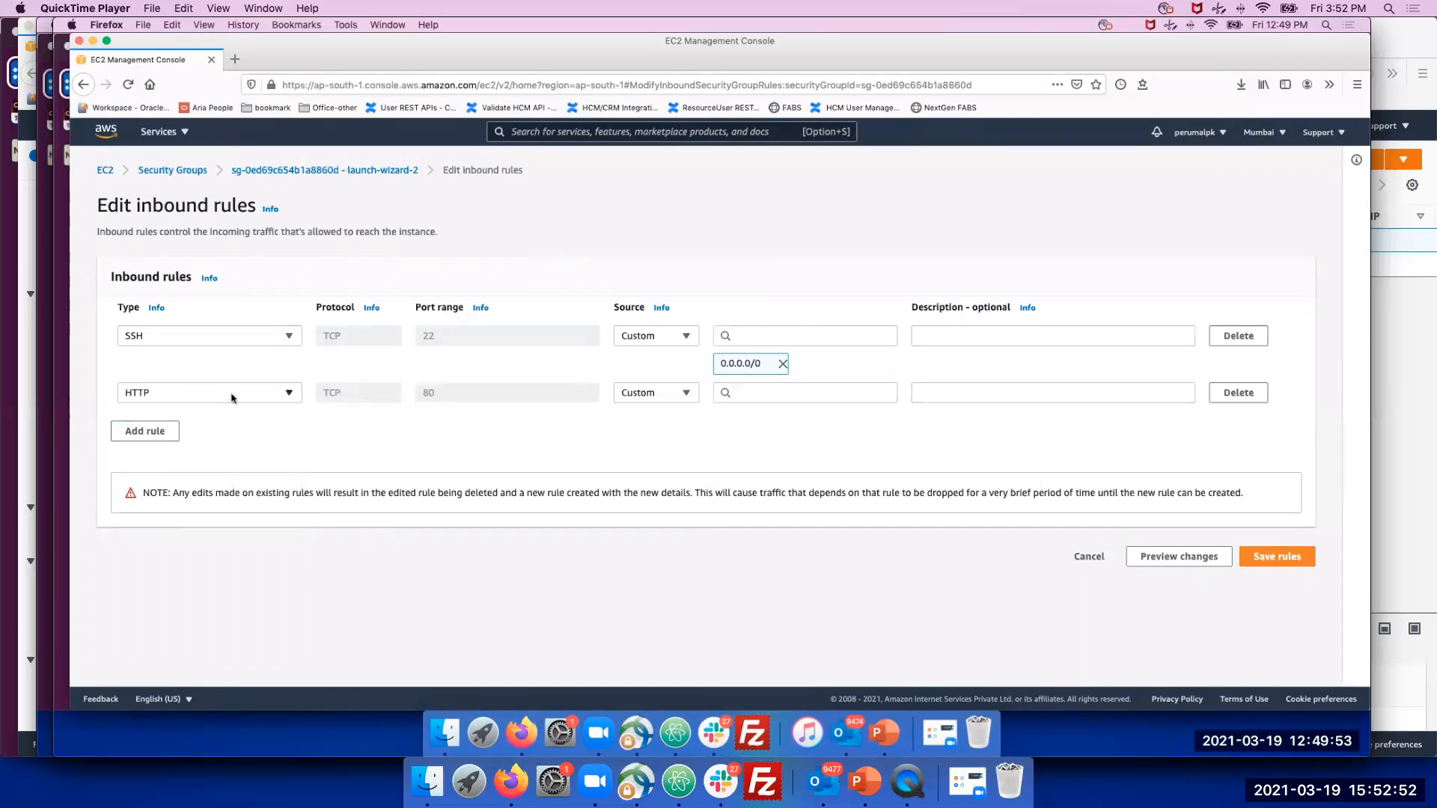
Set the second inbound rule's type to Custom TCP and its port range to 8080
click(278, 395)
scroll(170, 476, up, 4)
scroll(169, 480, up, 1)
scroll(168, 480, down, 5)
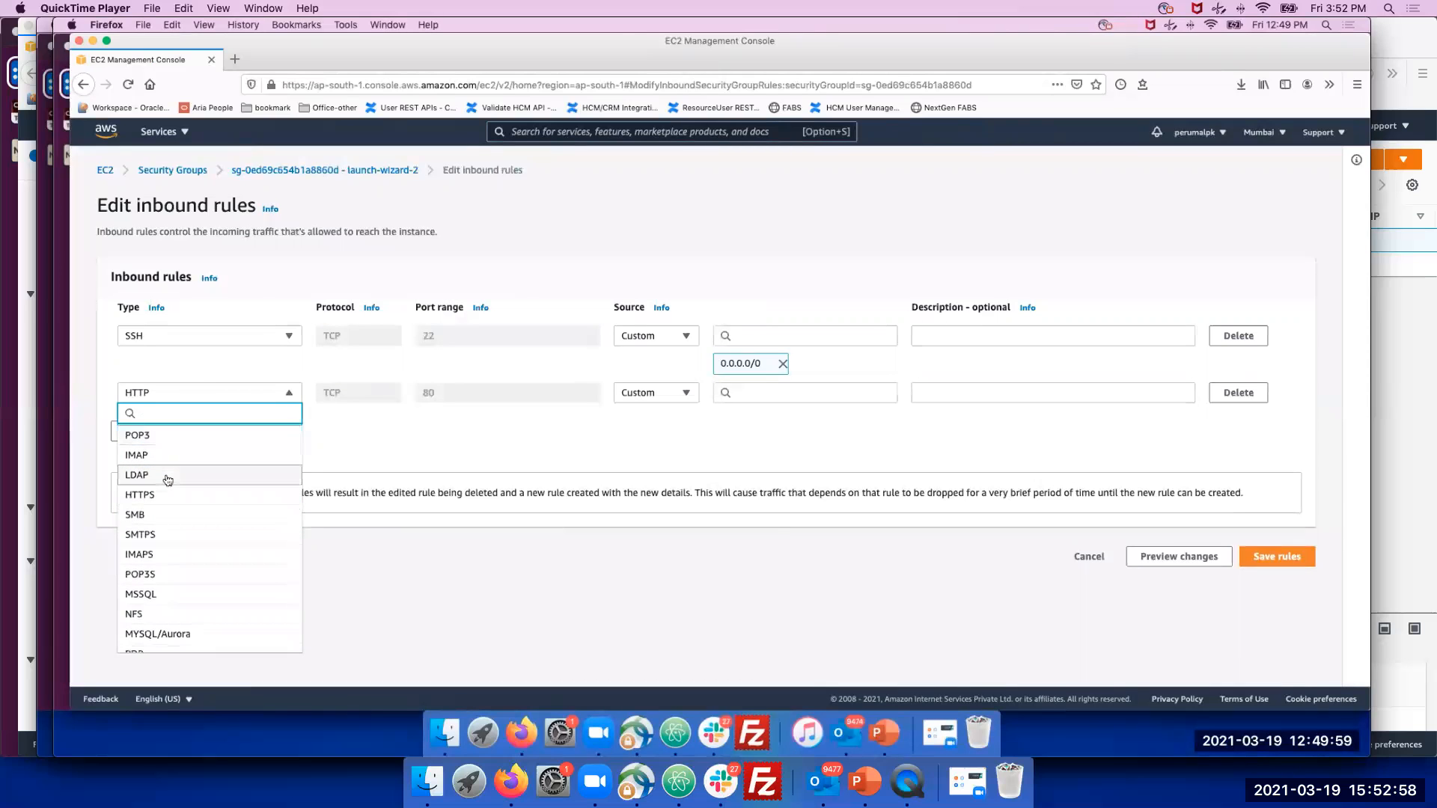
scroll(169, 480, down, 1)
scroll(168, 479, up, 4)
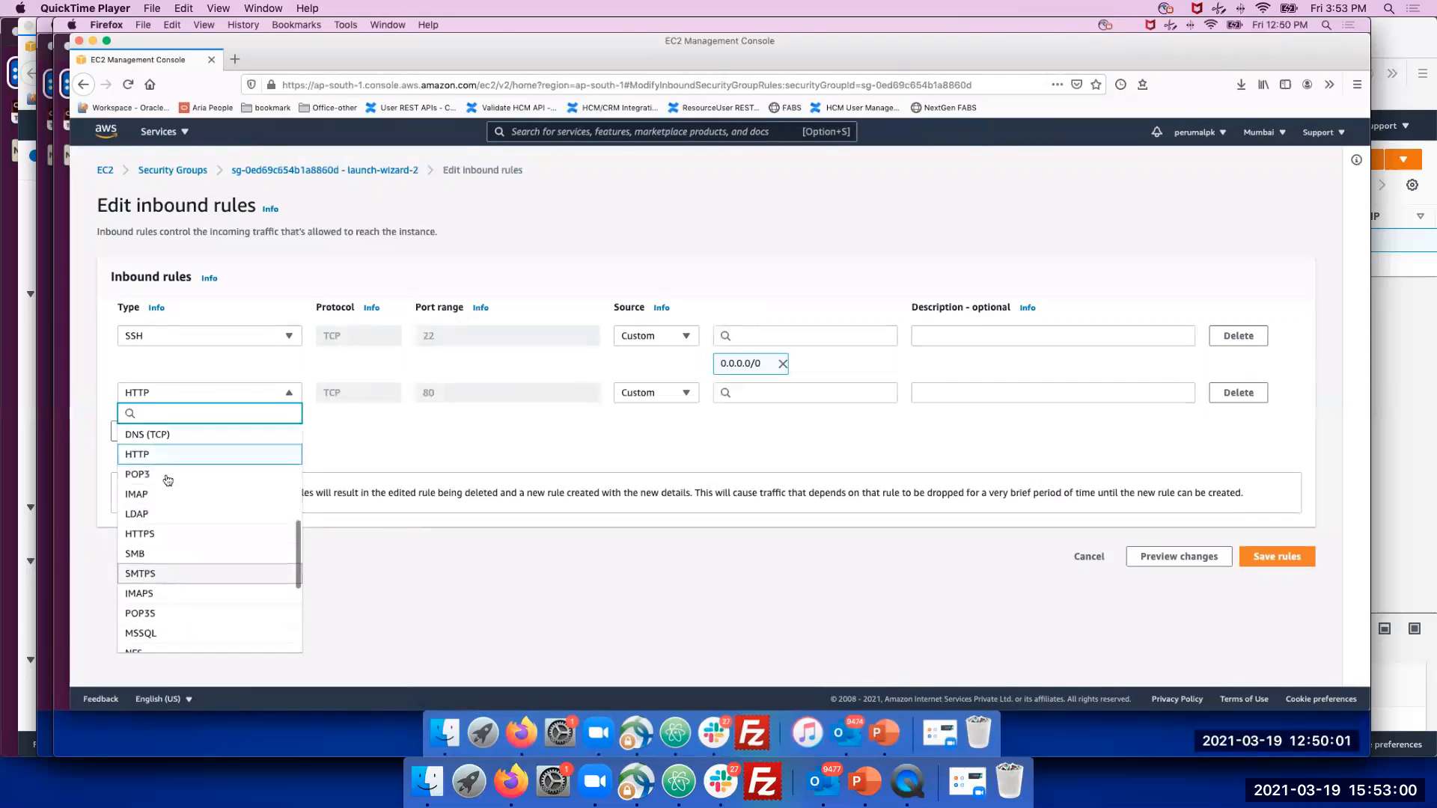
scroll(169, 480, up, 2)
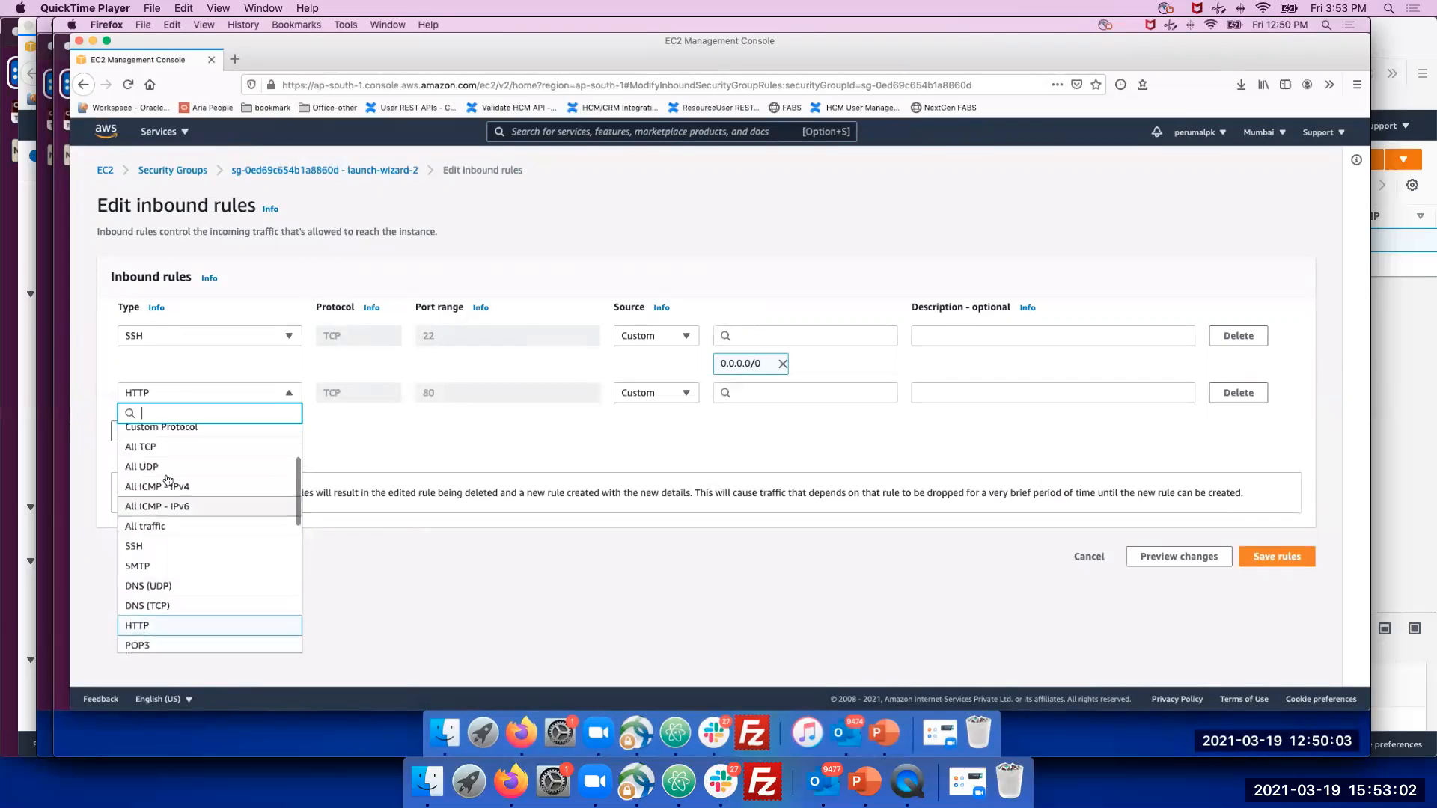
scroll(168, 480, up, 1)
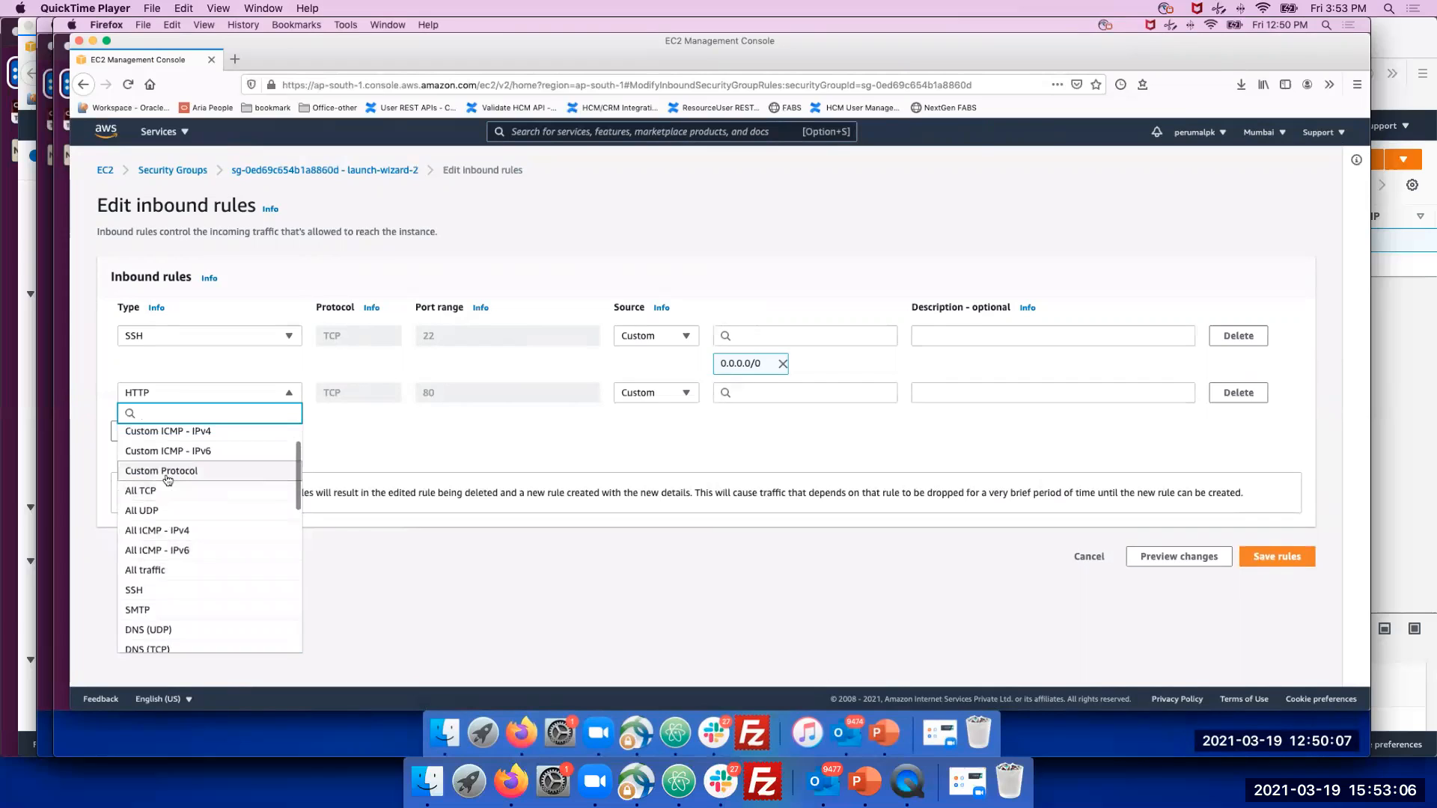
scroll(168, 480, up, 2)
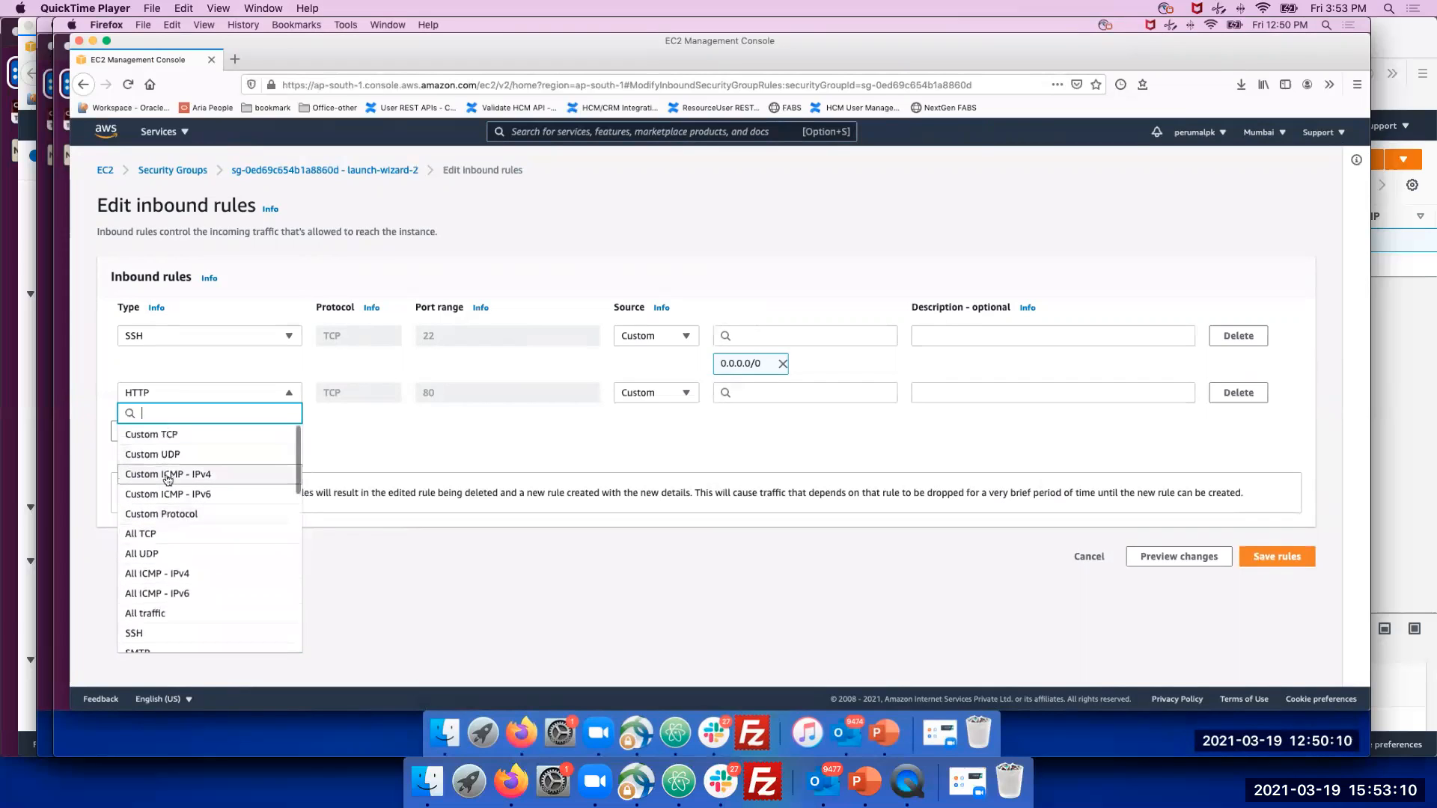
click(167, 438)
click(449, 390)
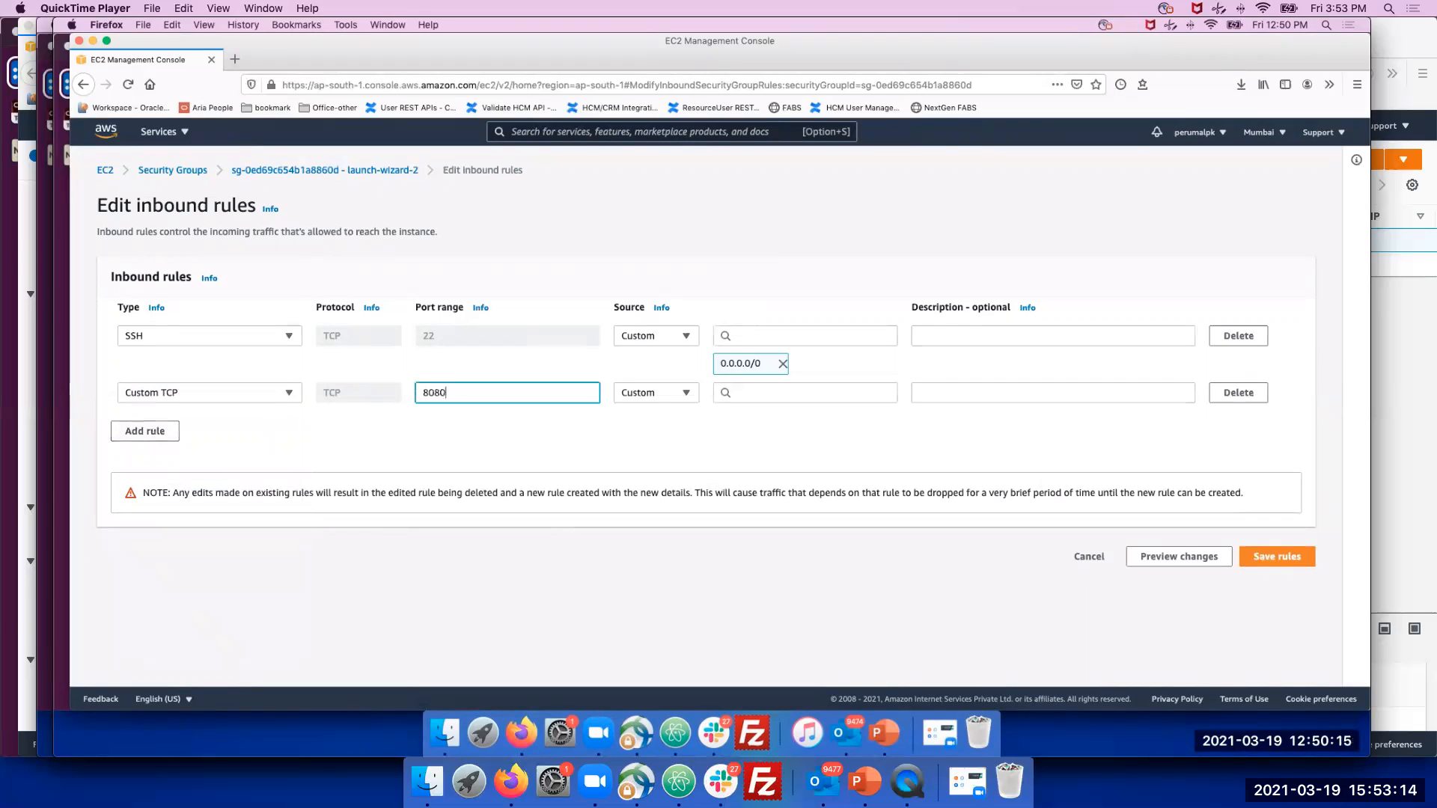
Set the source of the port 8080 rule to Anywhere
click(602, 456)
click(682, 392)
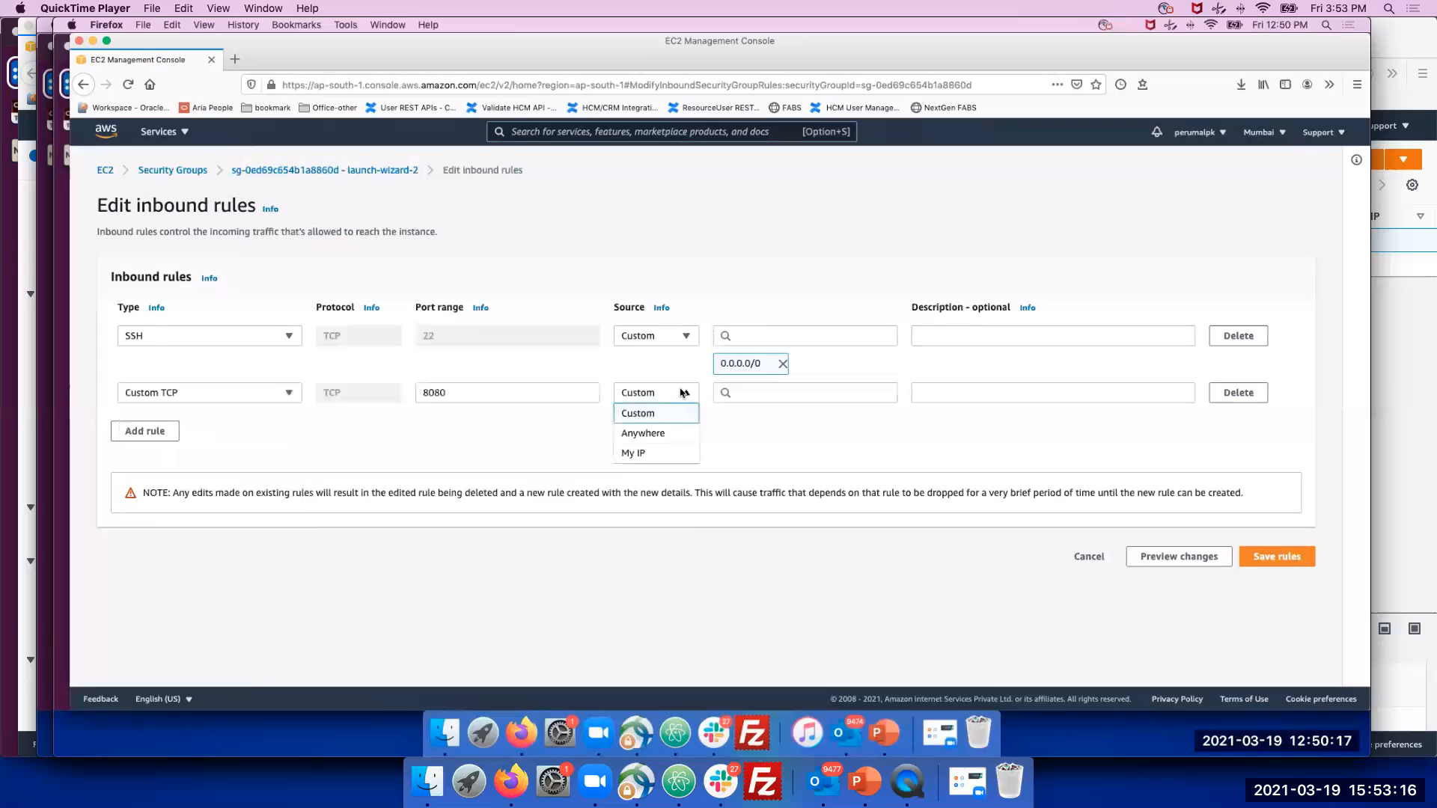
click(655, 437)
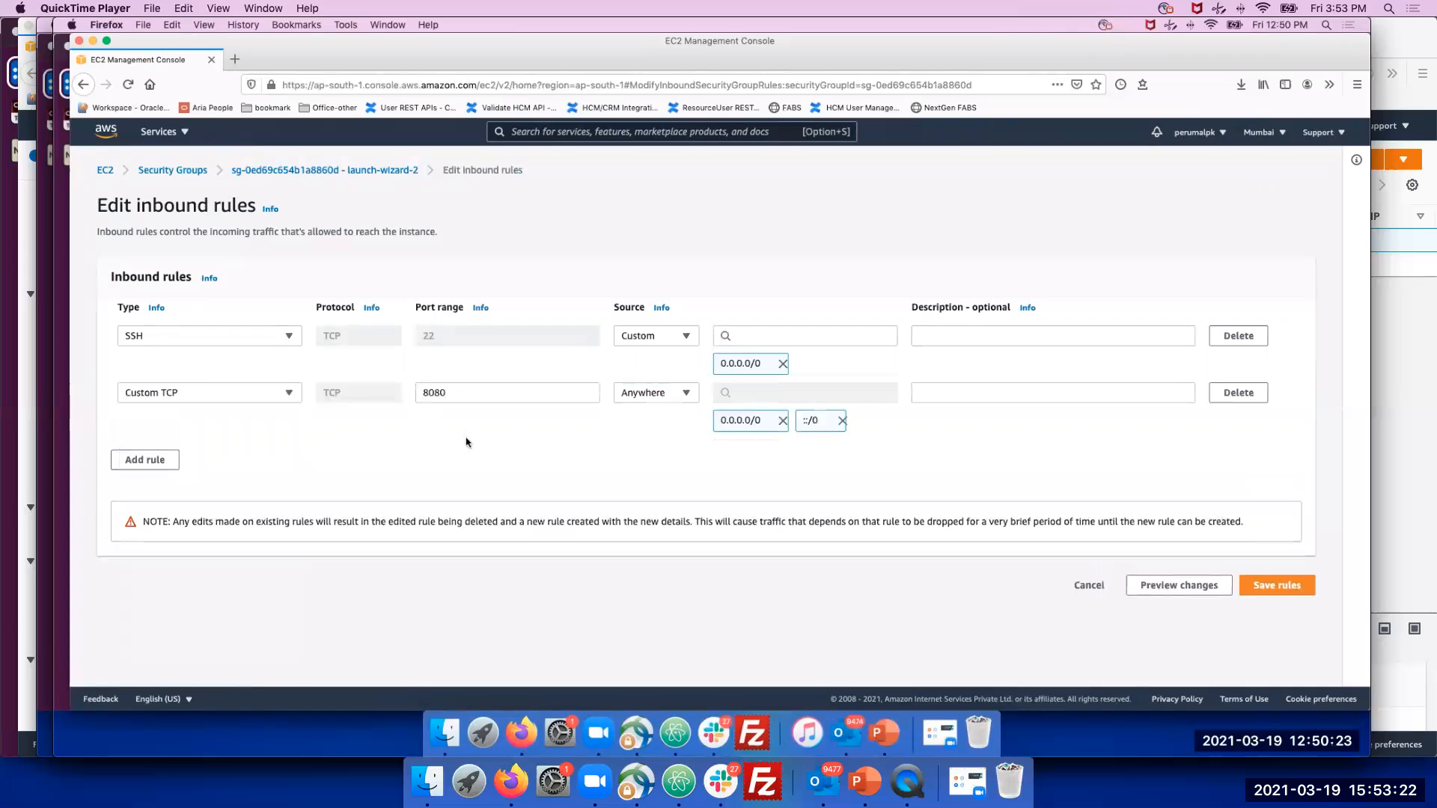
Add a third inbound rule of type MYSQL/Aurora
click(147, 460)
click(190, 451)
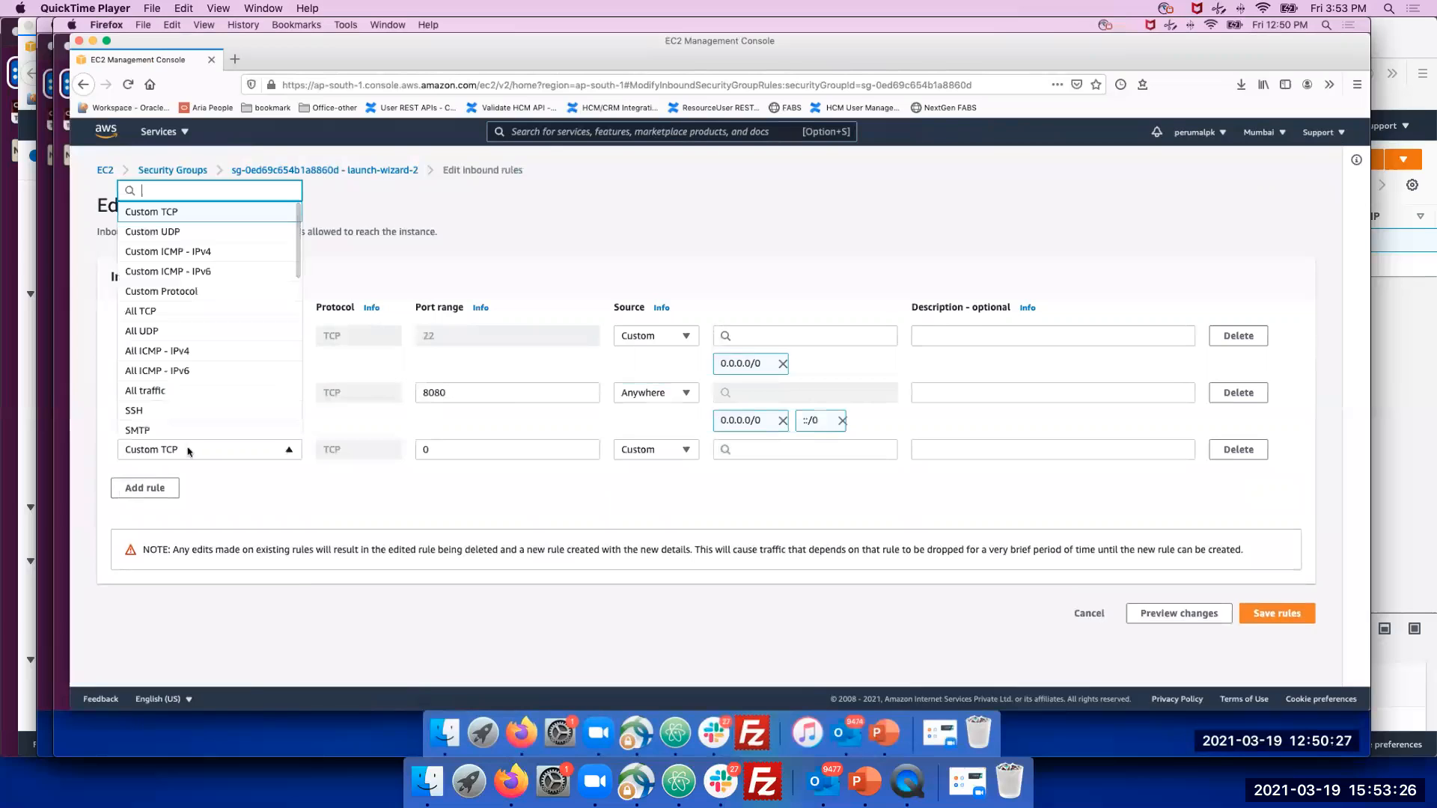
scroll(181, 387, down, 2)
scroll(181, 389, down, 5)
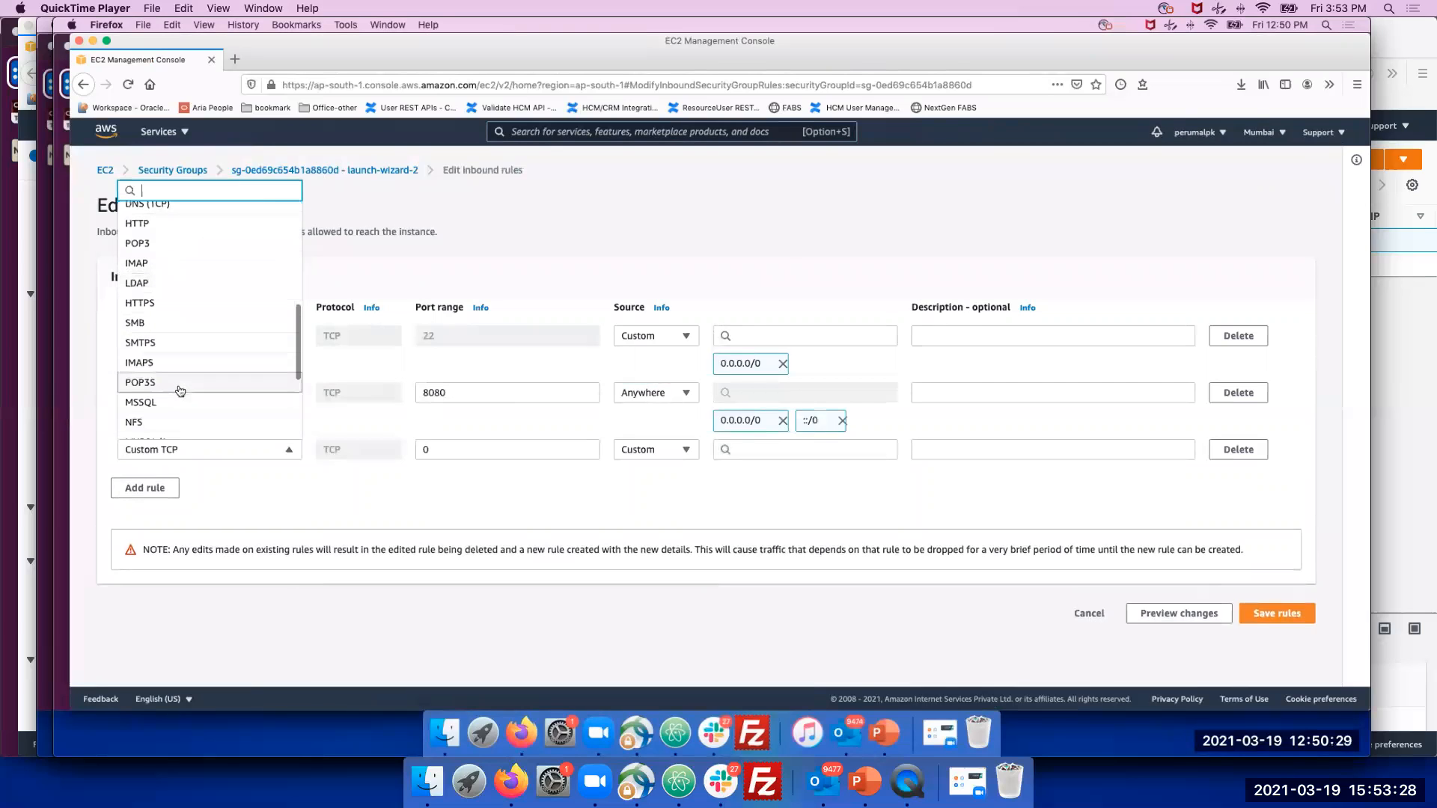
scroll(168, 404, down, 1)
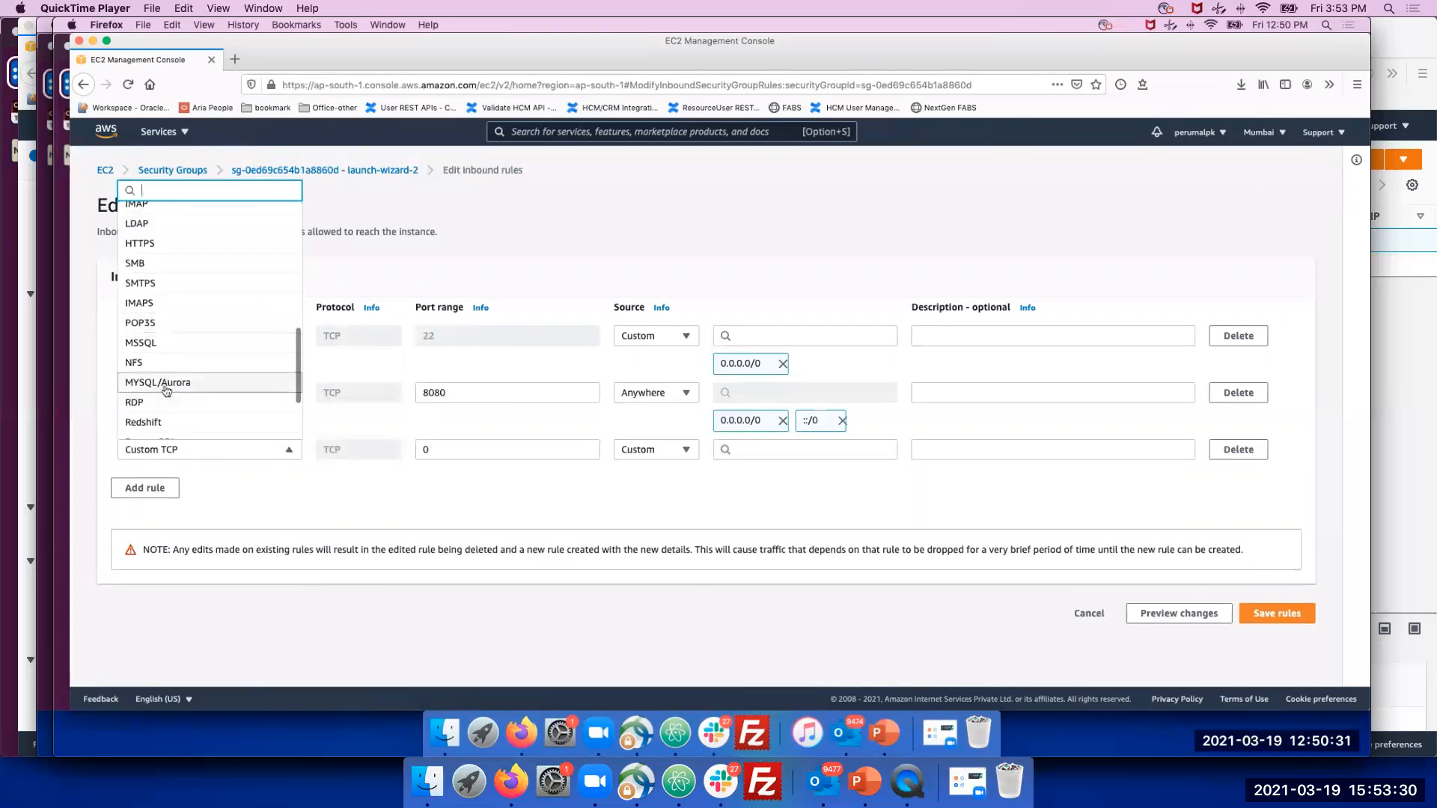
click(168, 390)
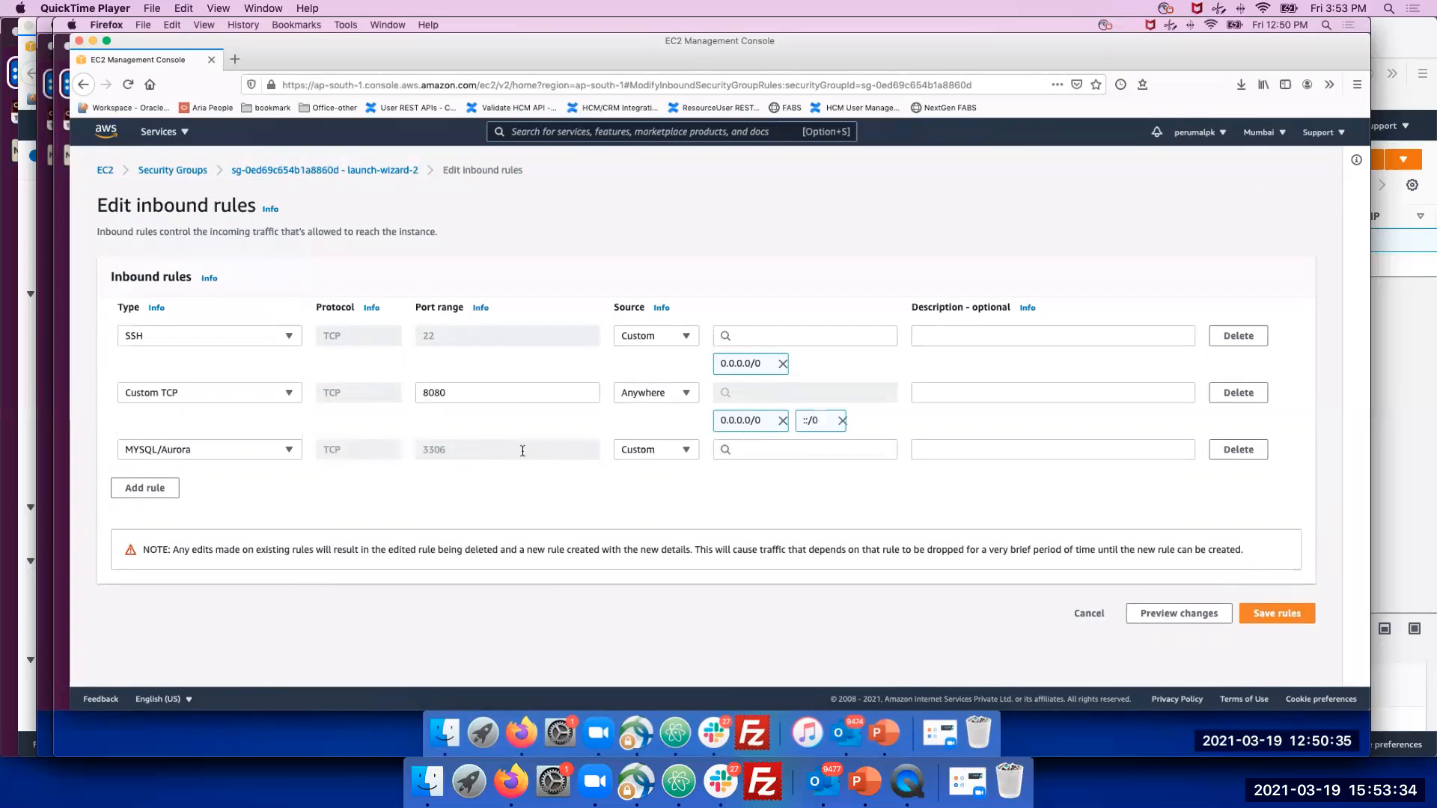
Try Anywhere as the MYSQL/Aurora rule's source and return it to Custom
click(645, 450)
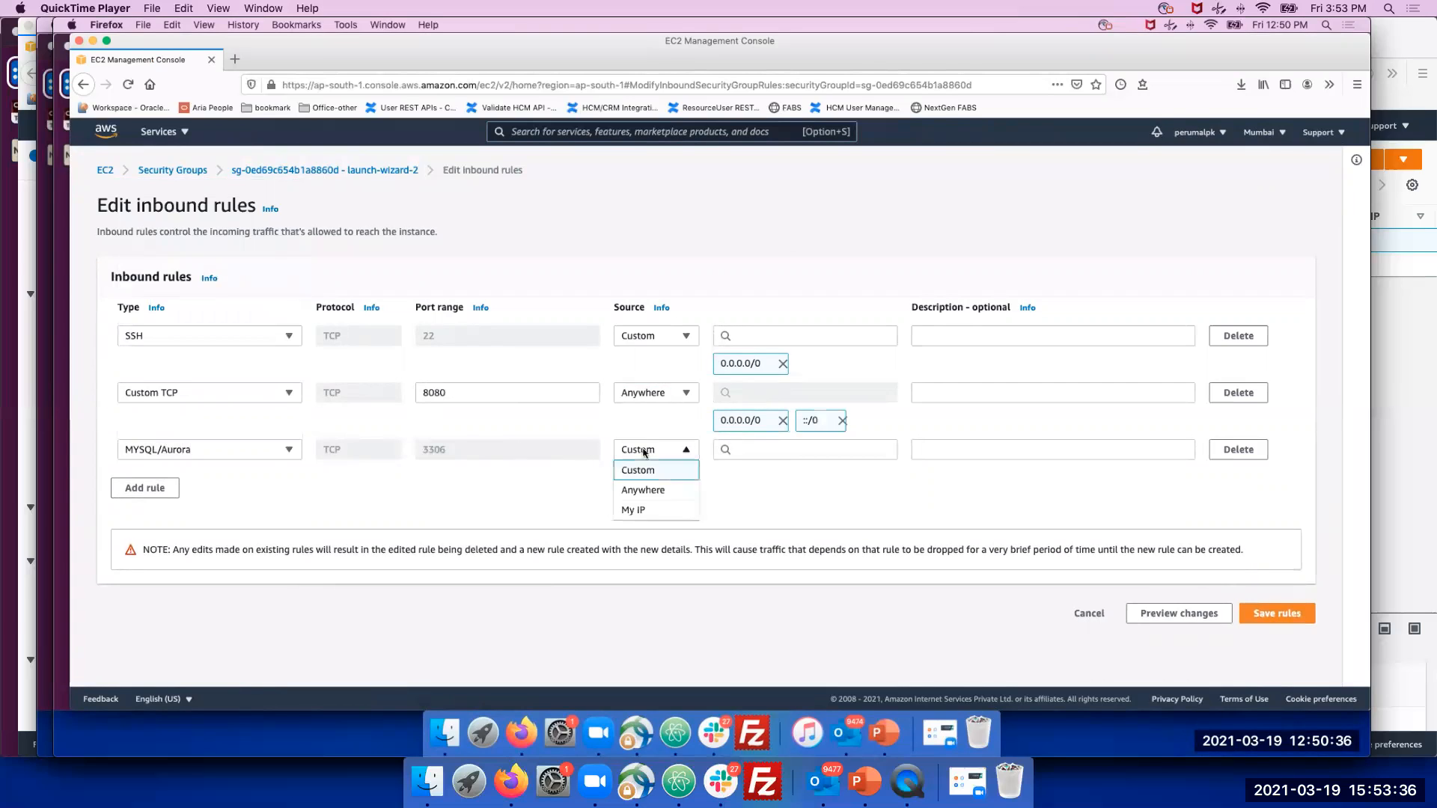
click(645, 490)
click(675, 452)
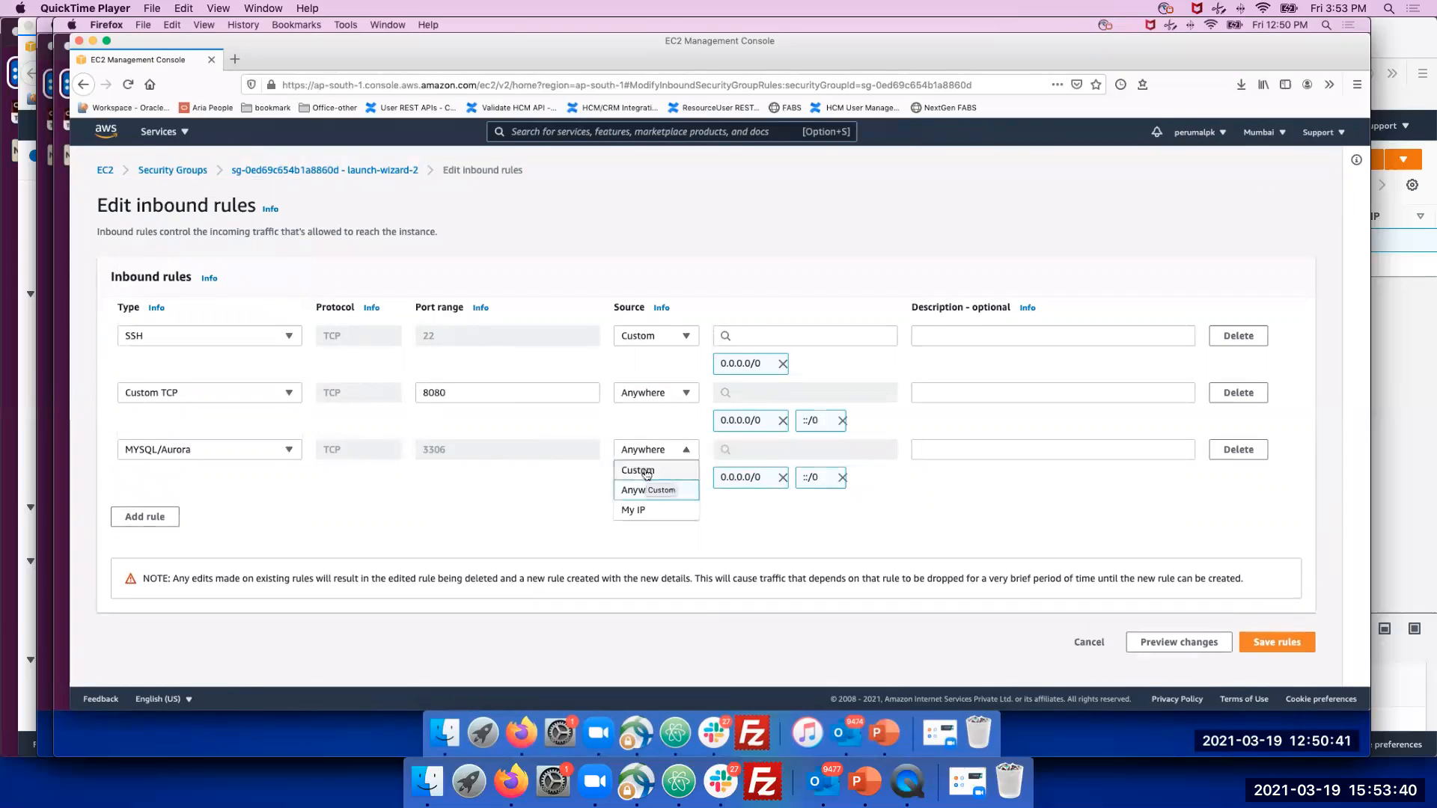
click(647, 471)
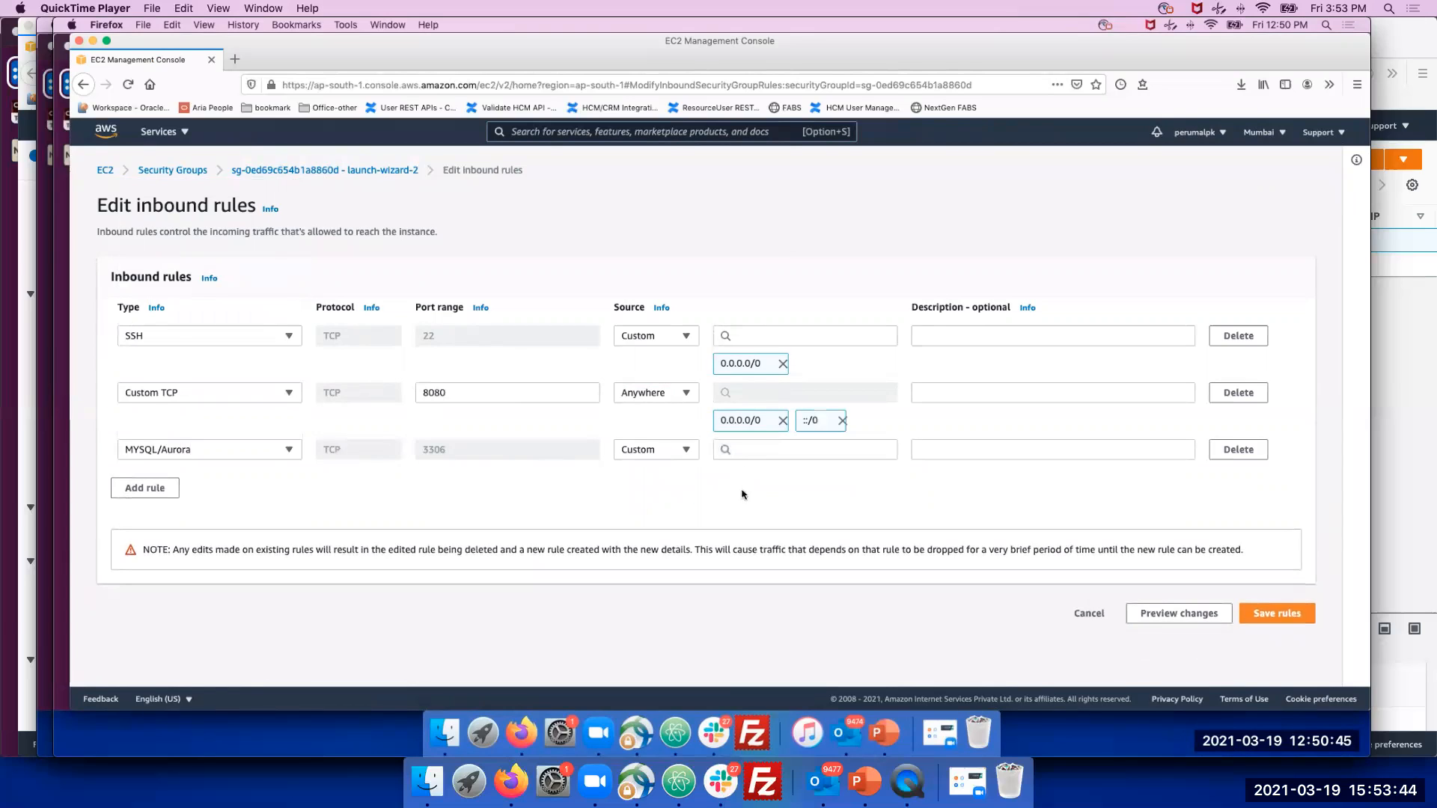
click(687, 451)
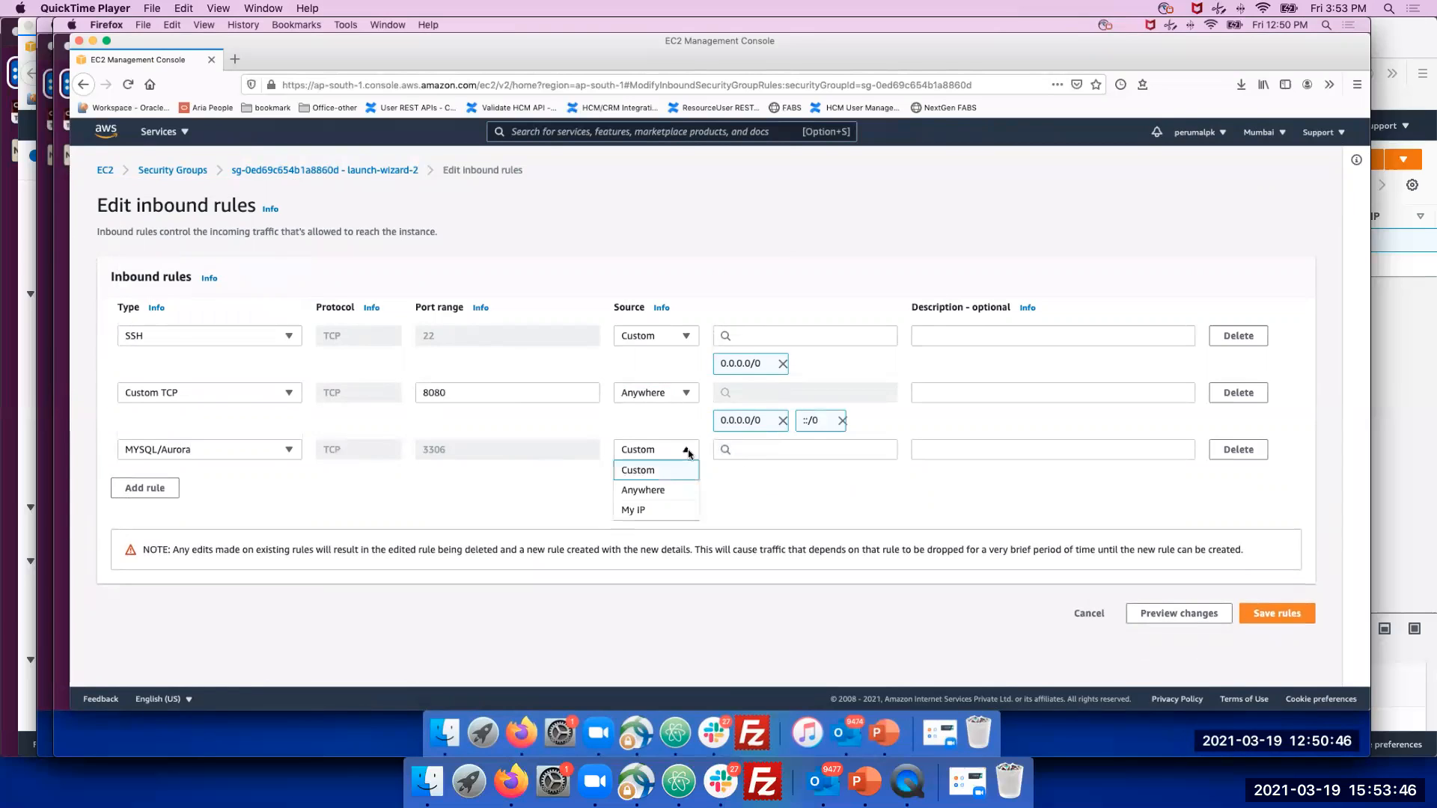
click(648, 471)
click(797, 452)
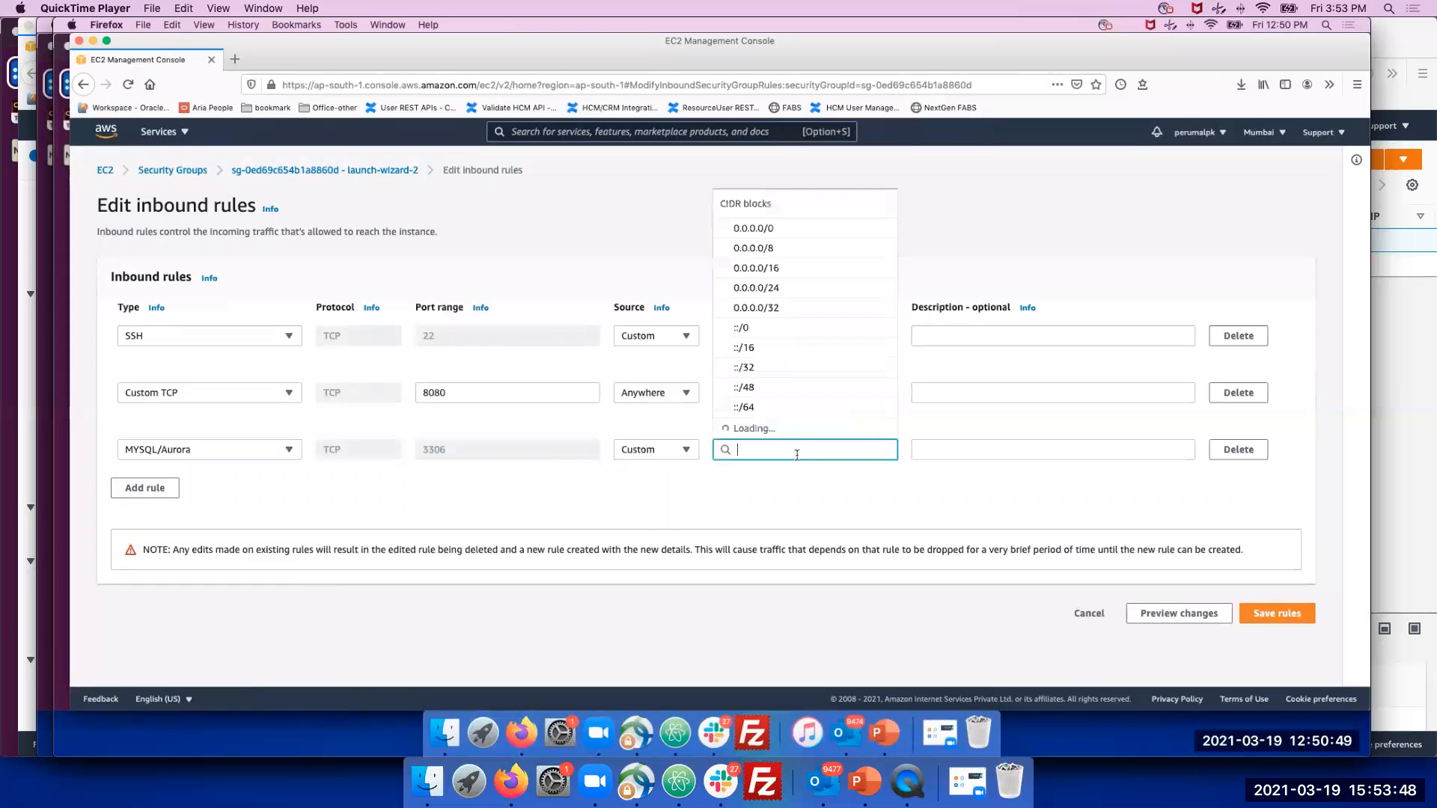
click(758, 515)
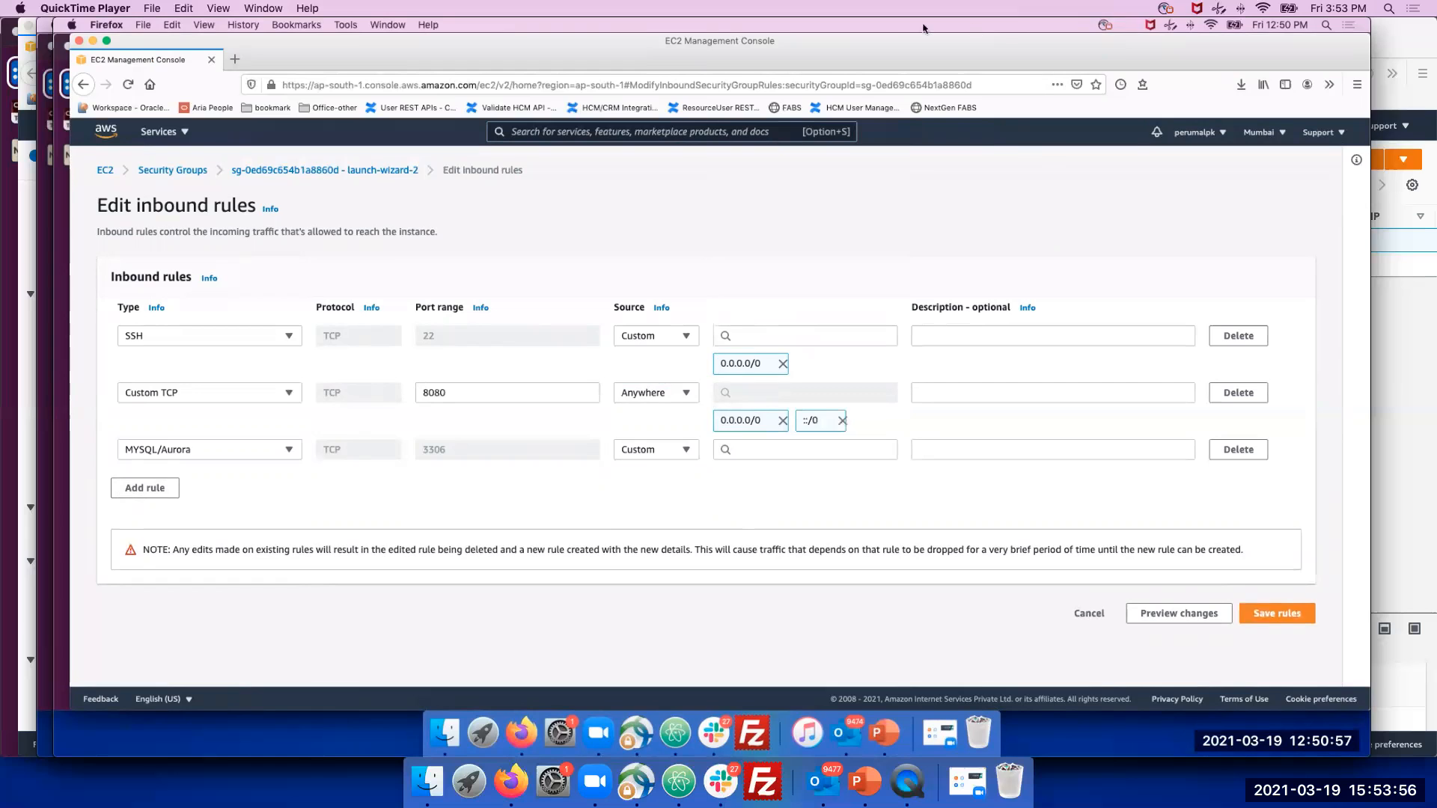
Search Google for "my public ip" in a new browser tab
click(235, 60)
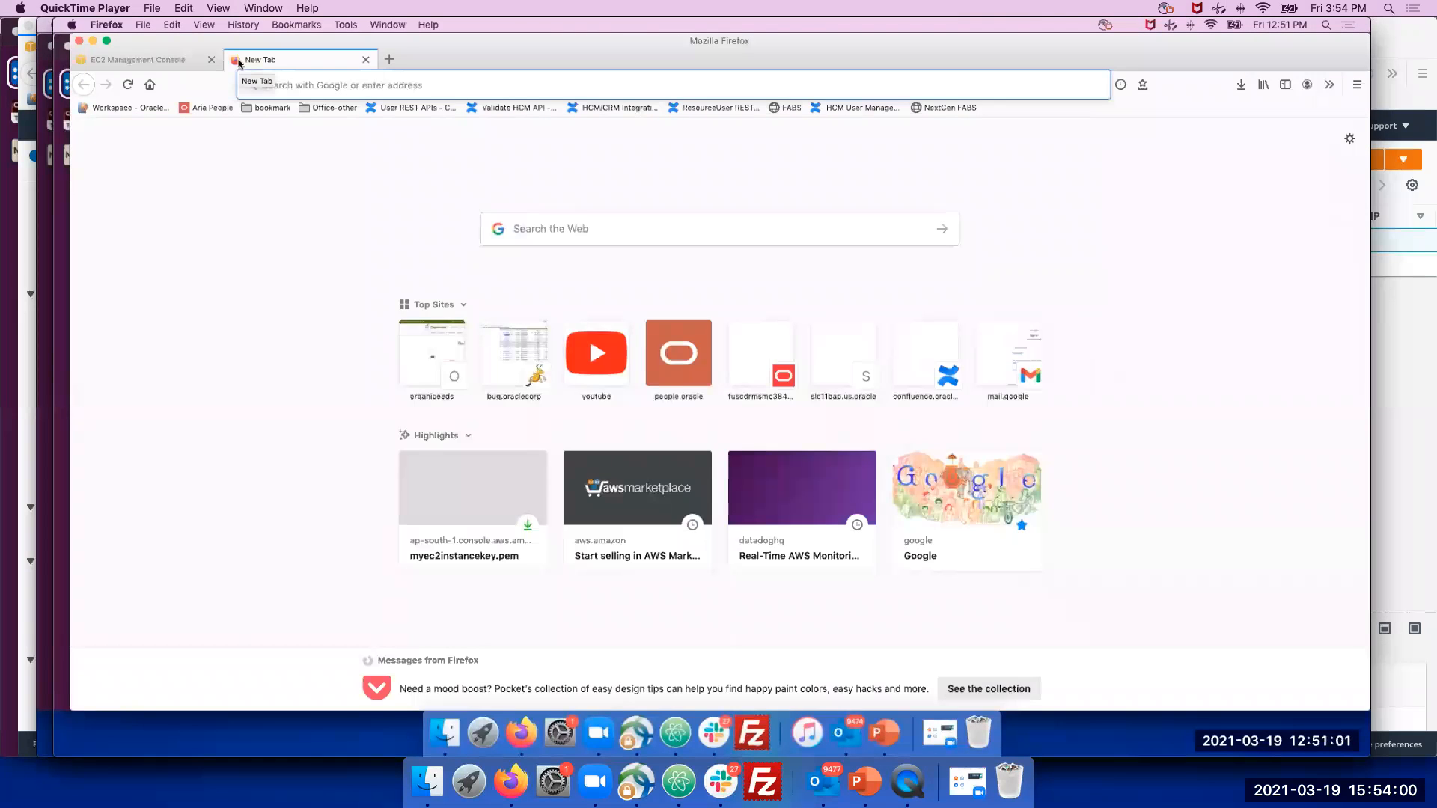
text(g)
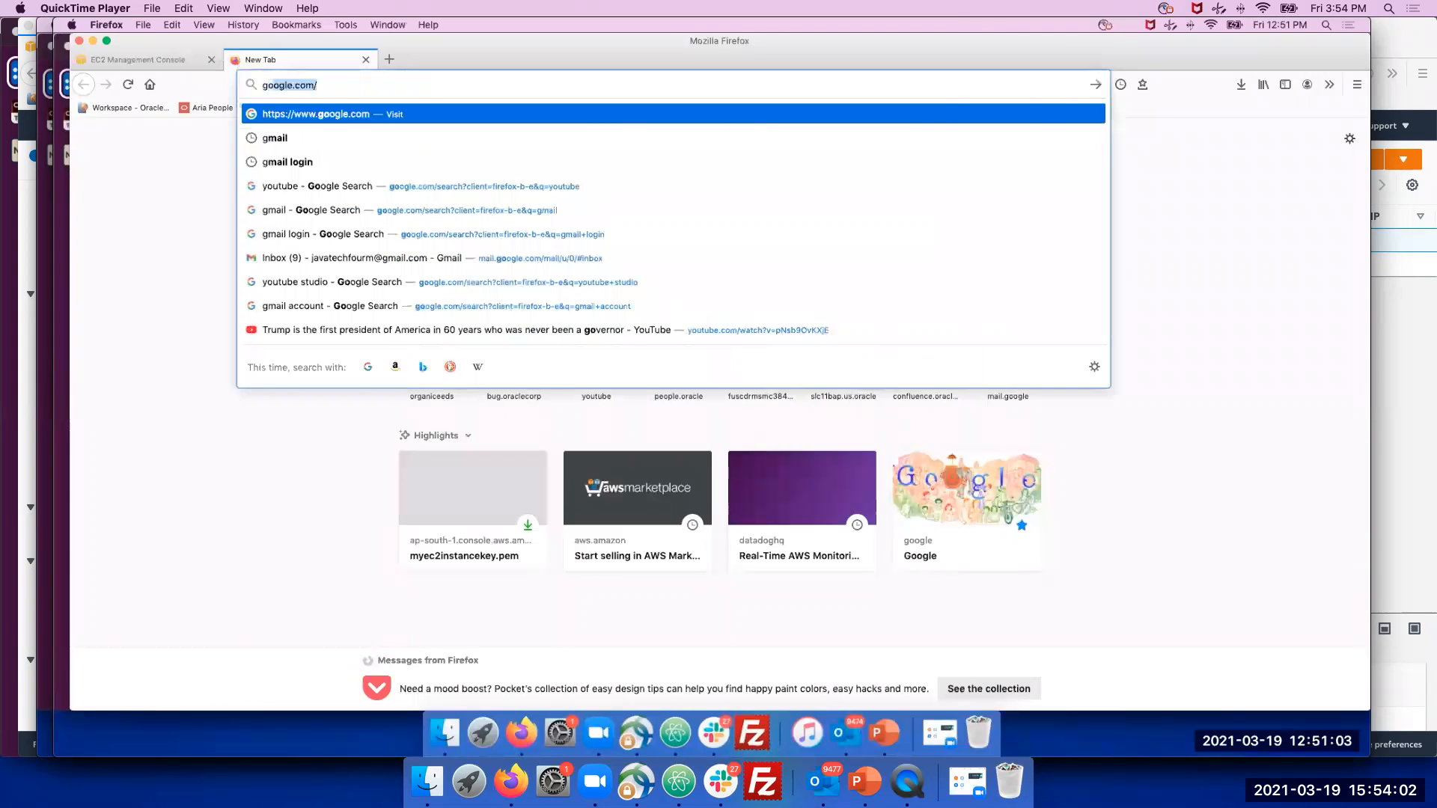
key(Return)
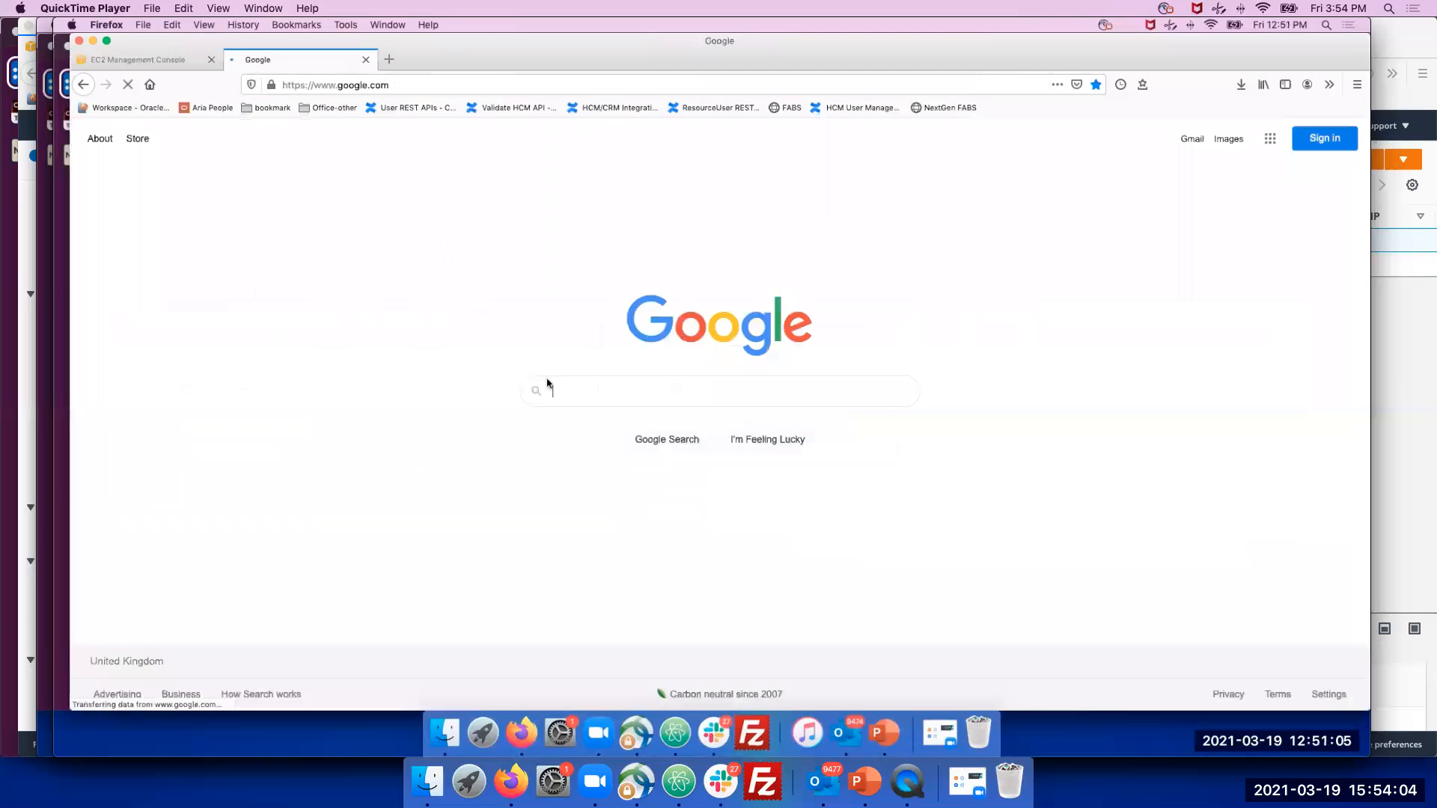
click(575, 392)
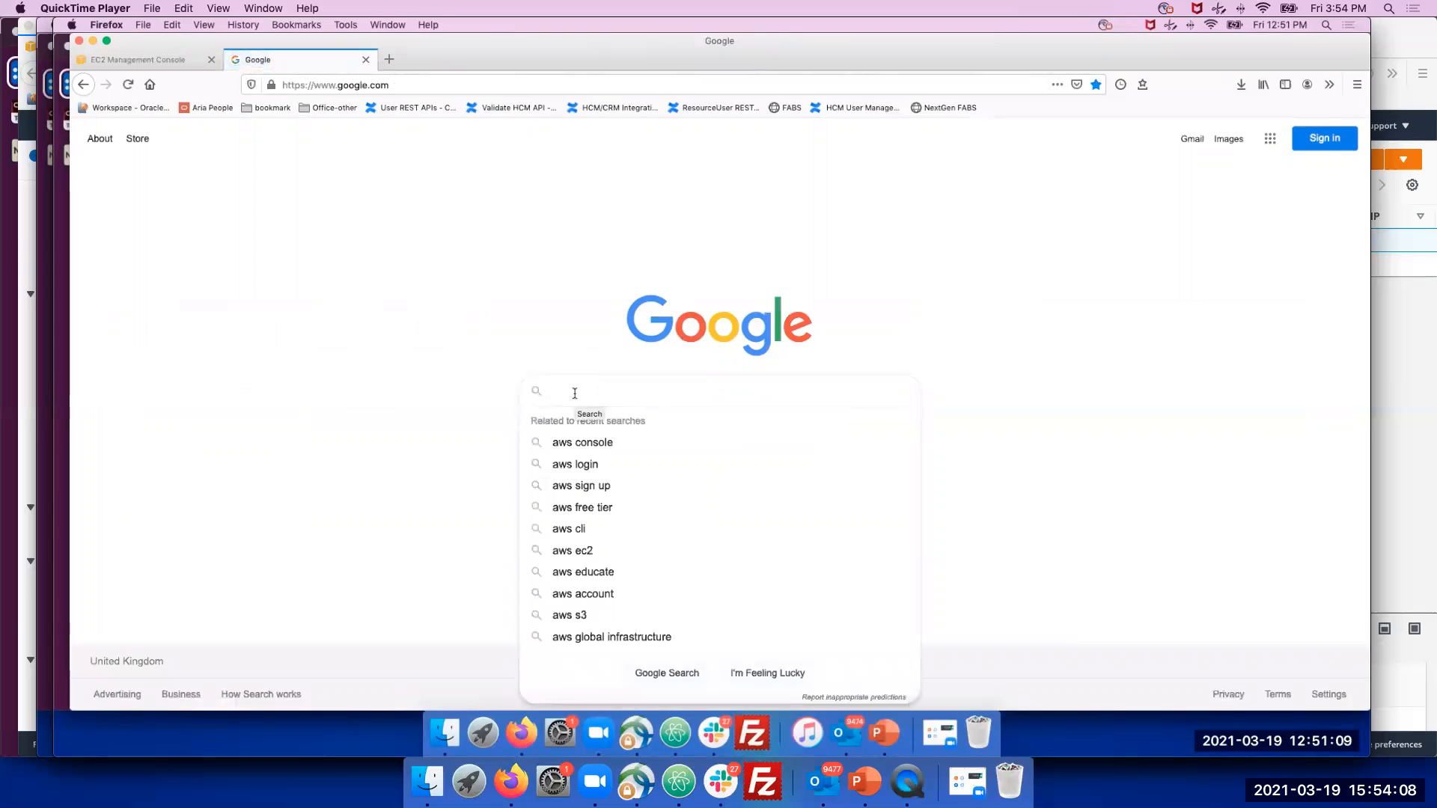
text(my)
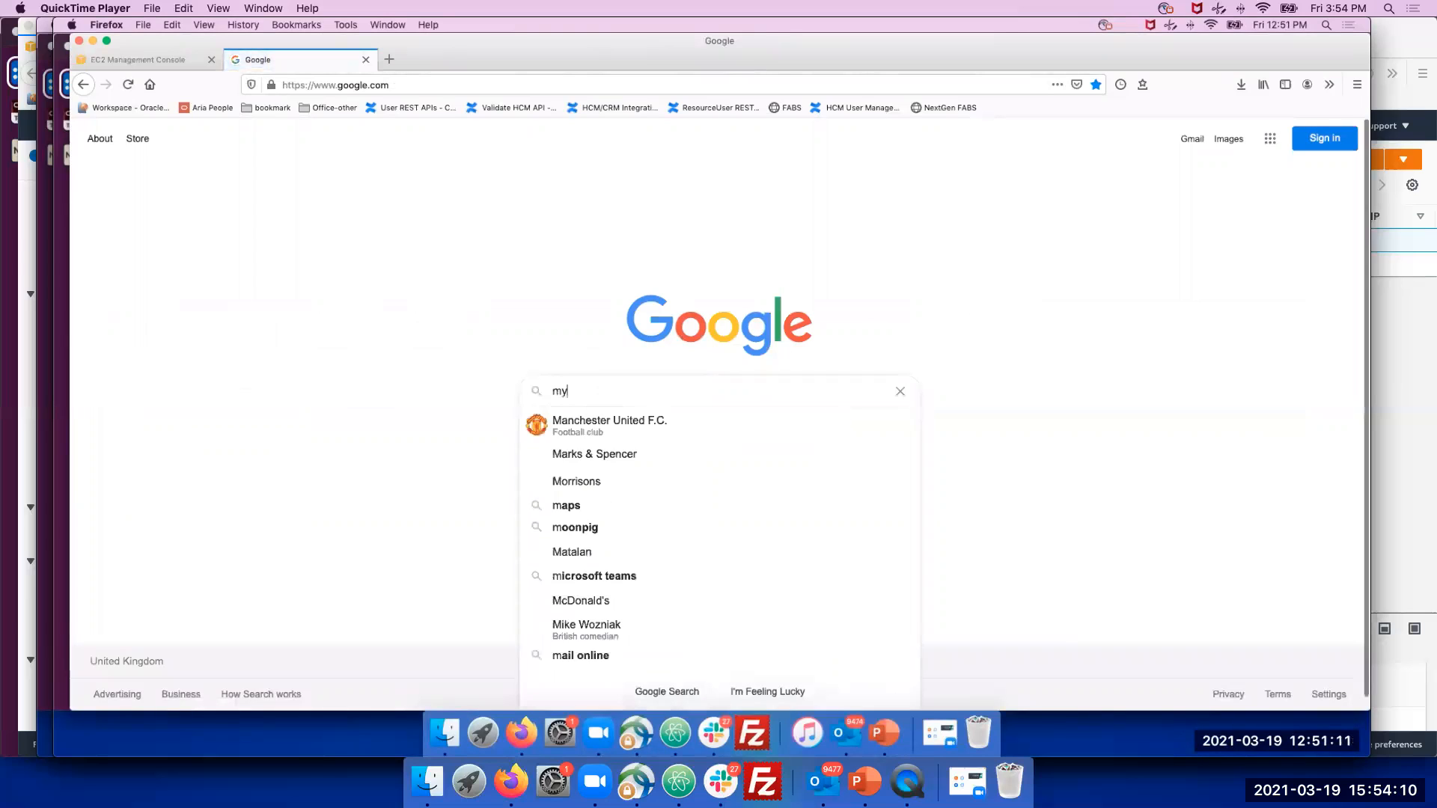
text( public)
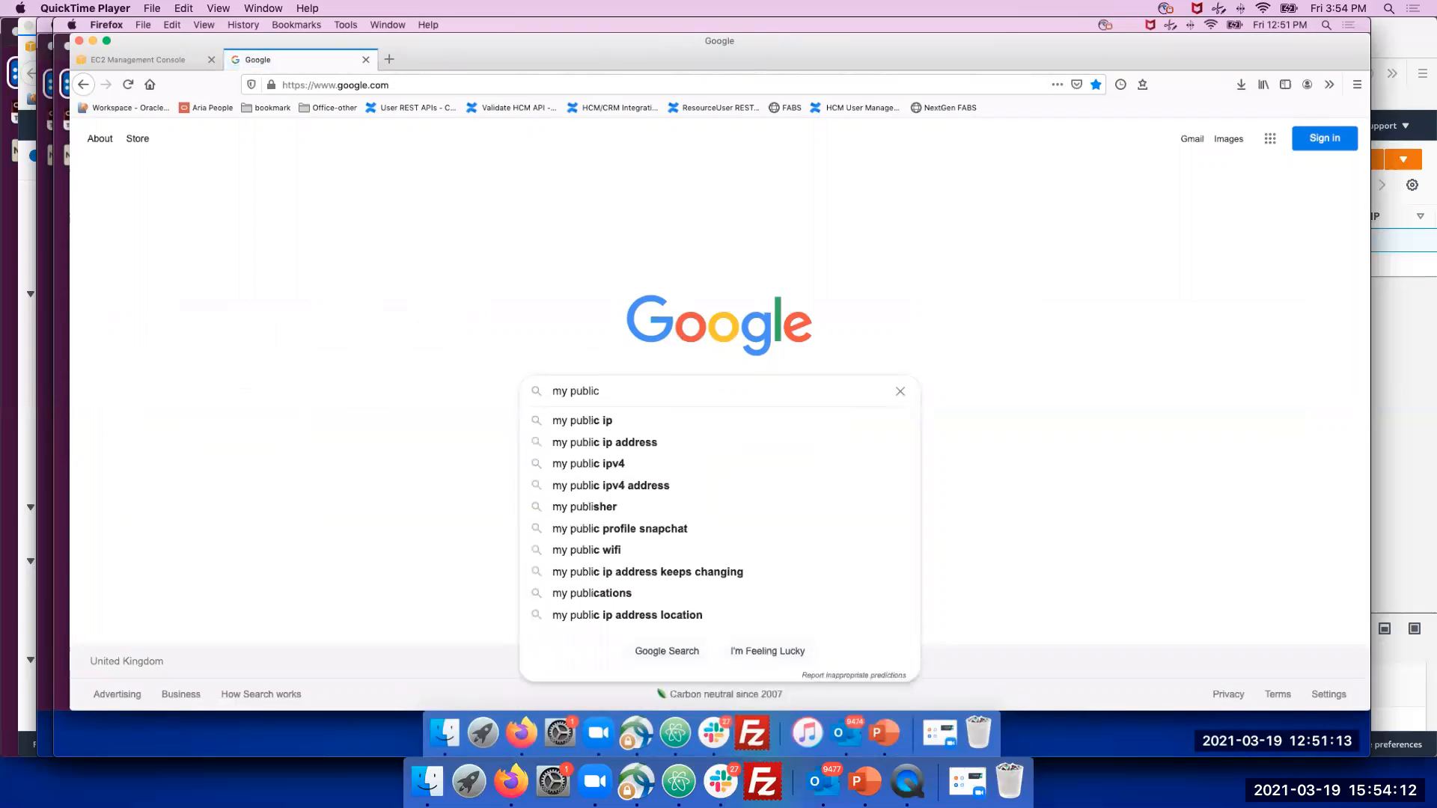
text( ip)
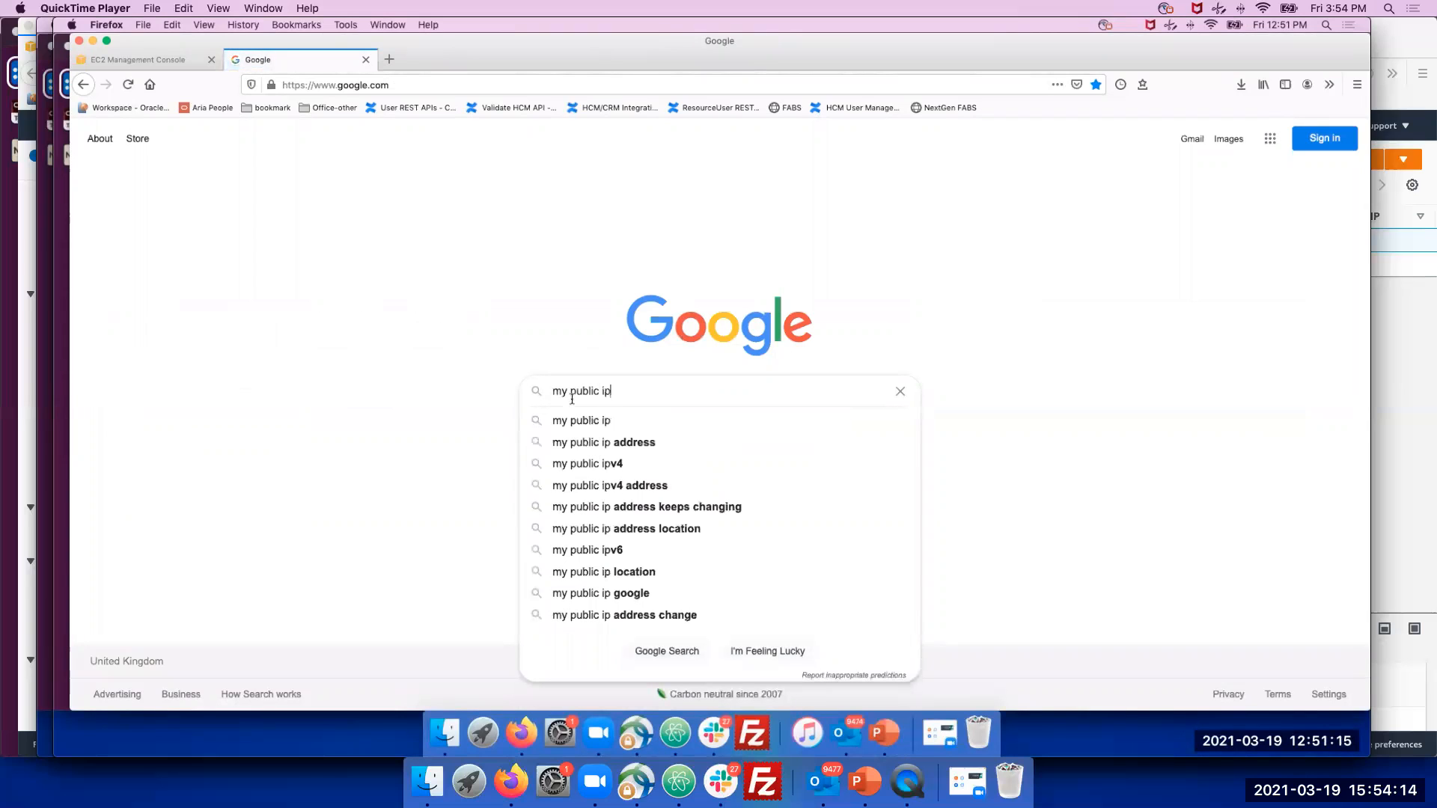
click(592, 428)
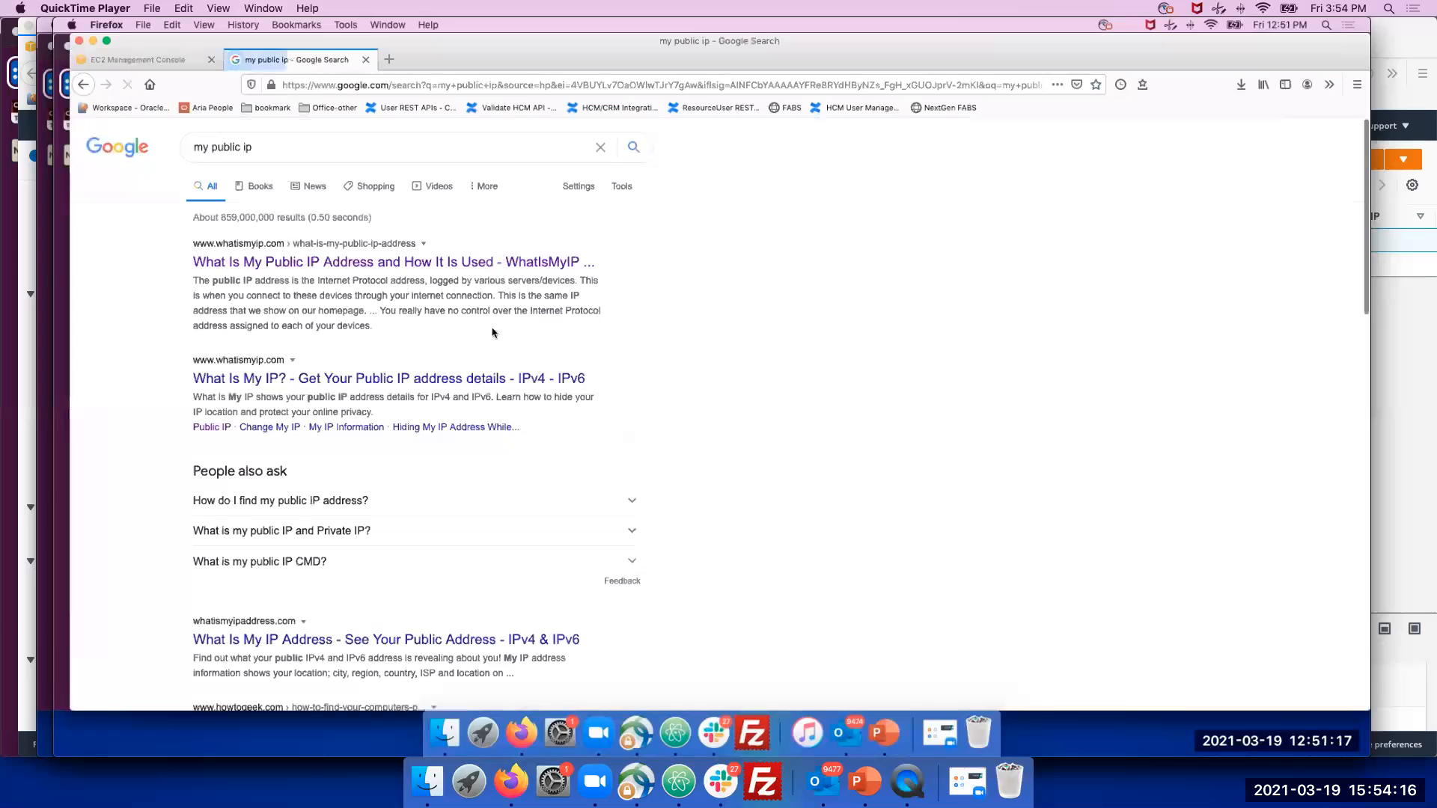
Try to enter the public IPv4 address from the first WhatIsMyIP result as the MYSQL/Aurora rule's source, and clear the partial entry
click(524, 268)
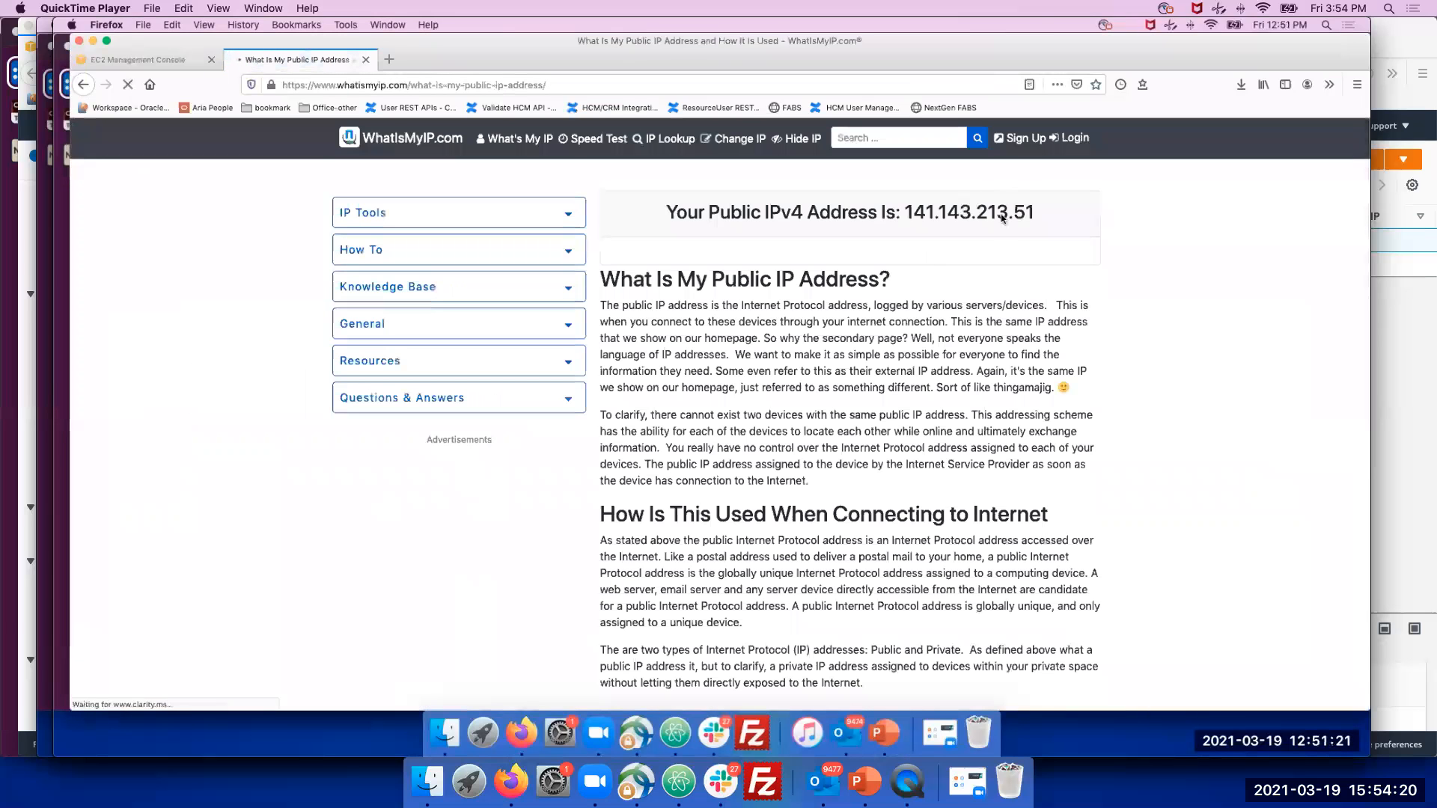
drag(906, 212, 1043, 213)
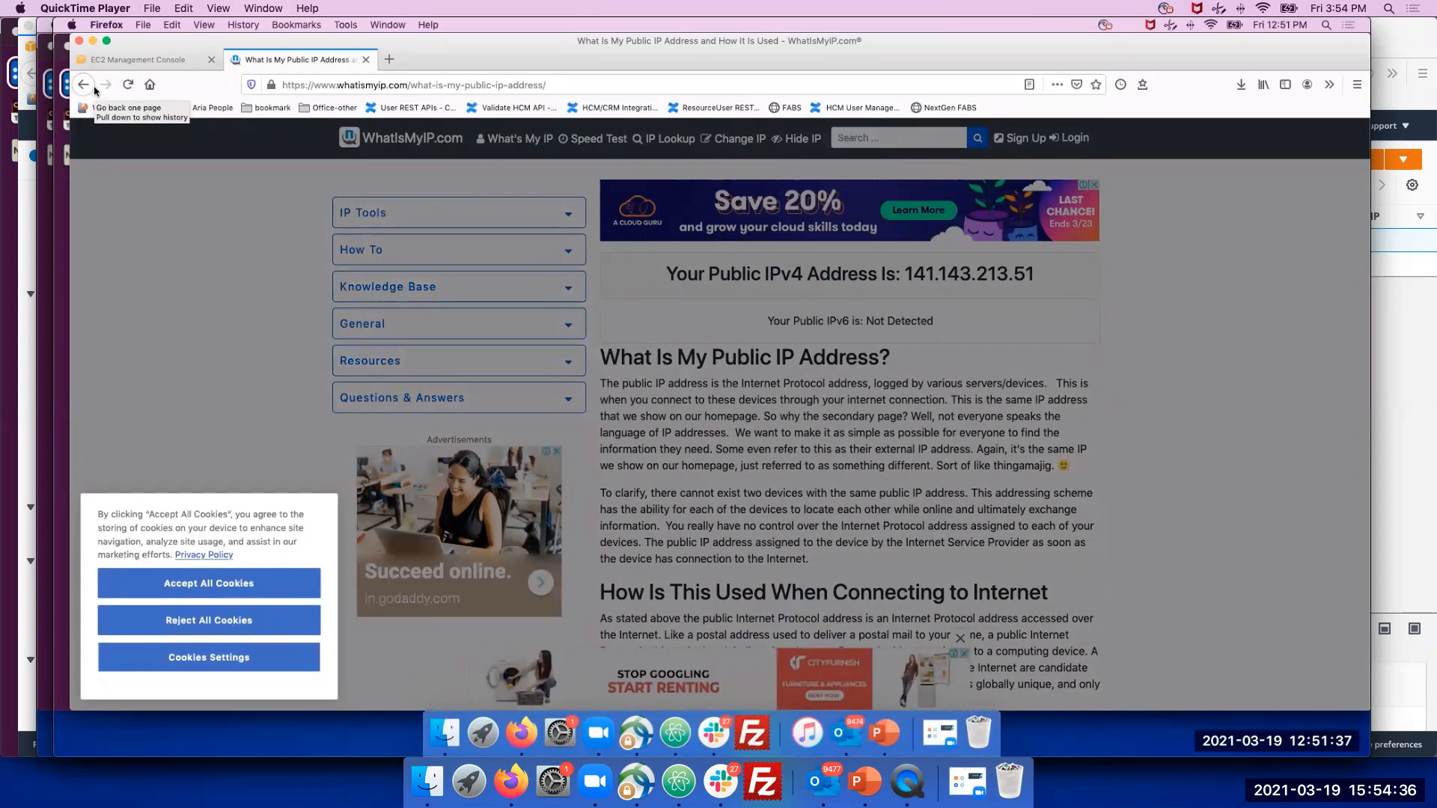
click(137, 59)
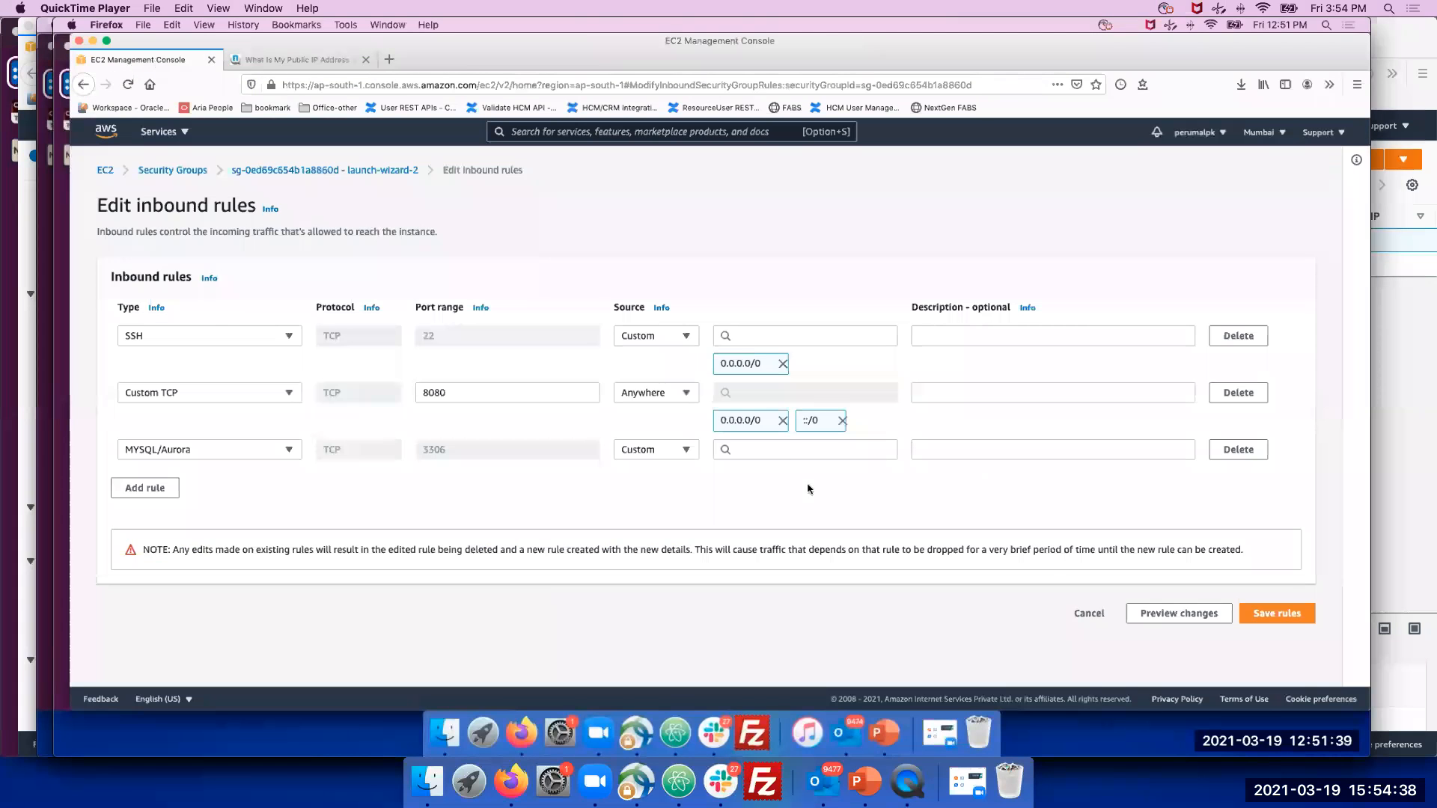
click(769, 449)
text(1)
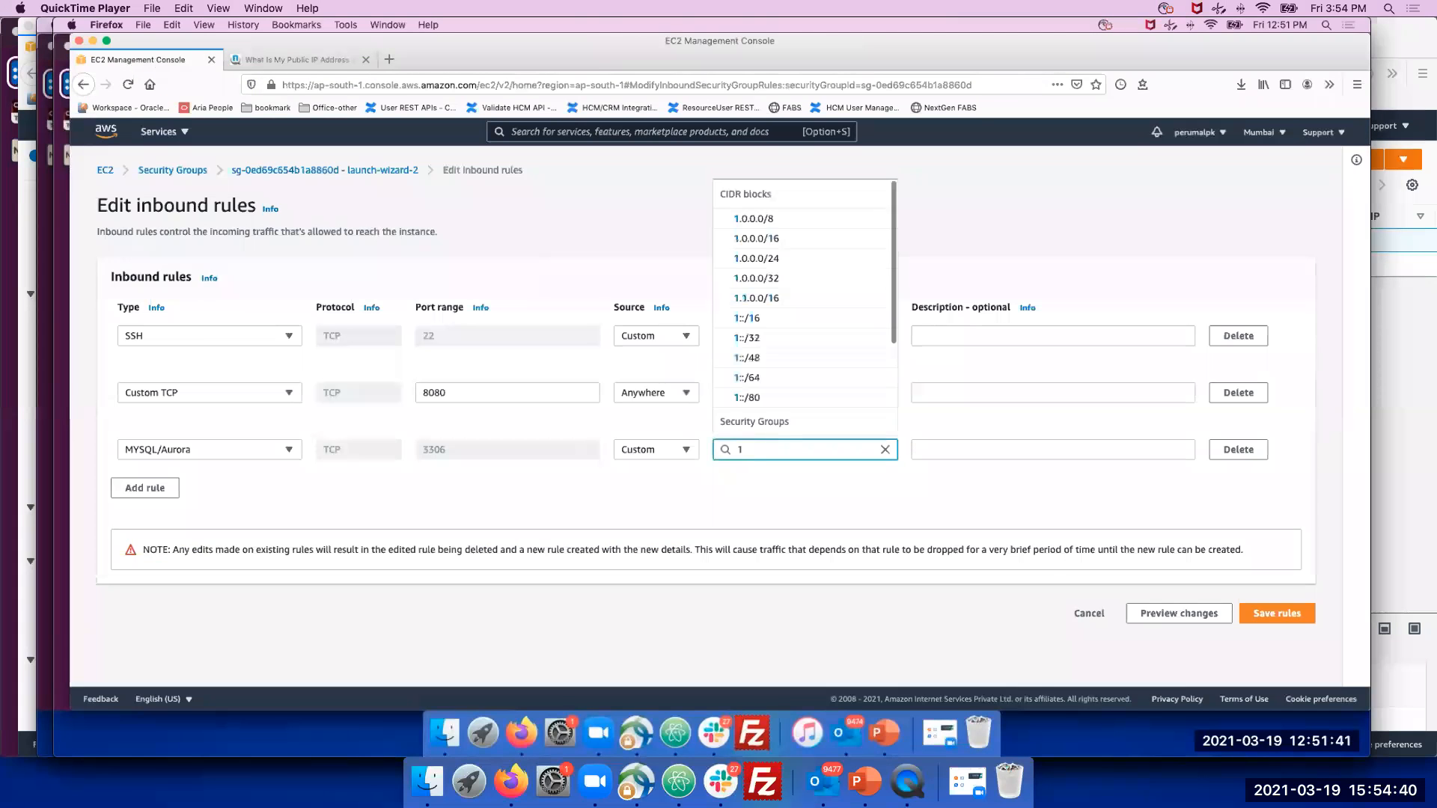
text(41)
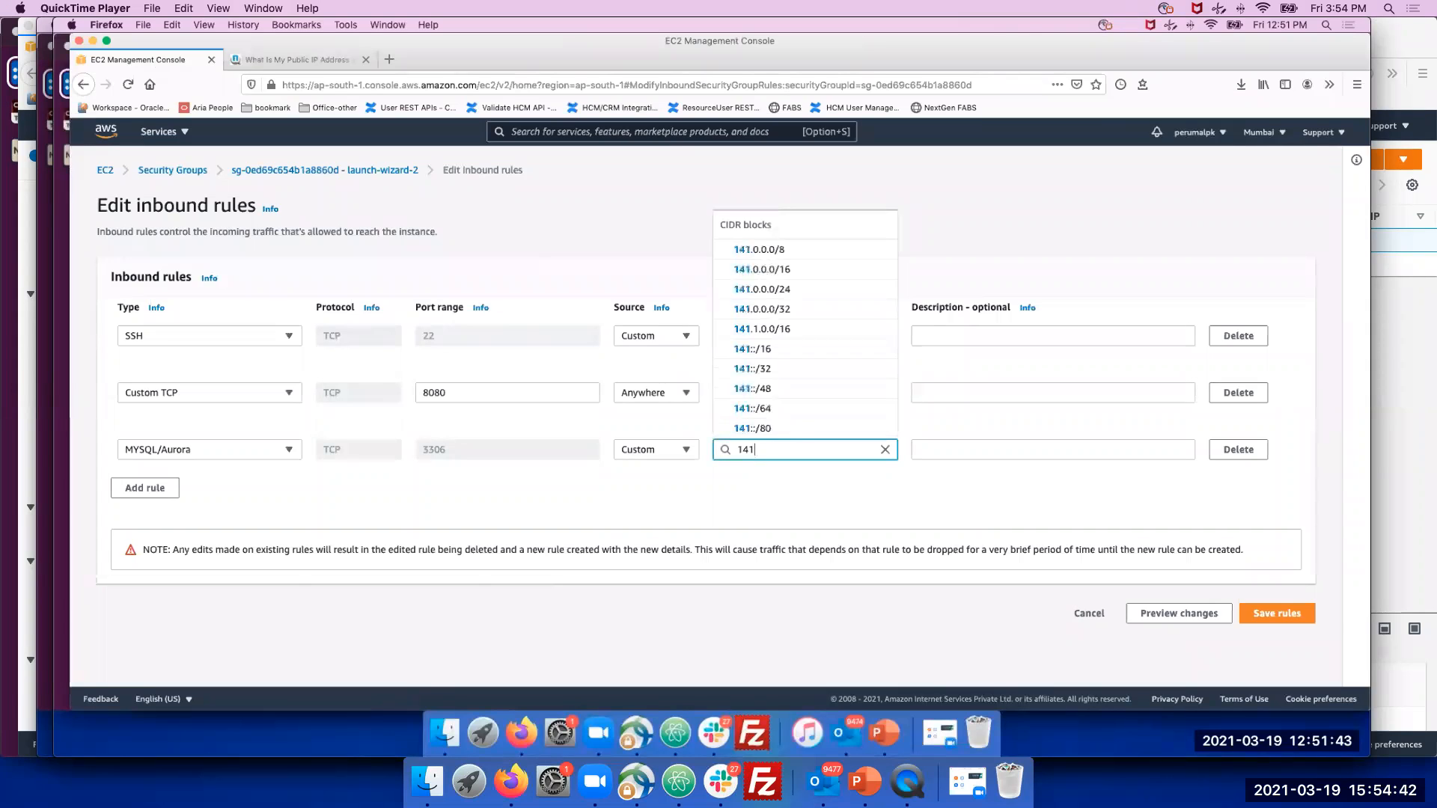
text(.)
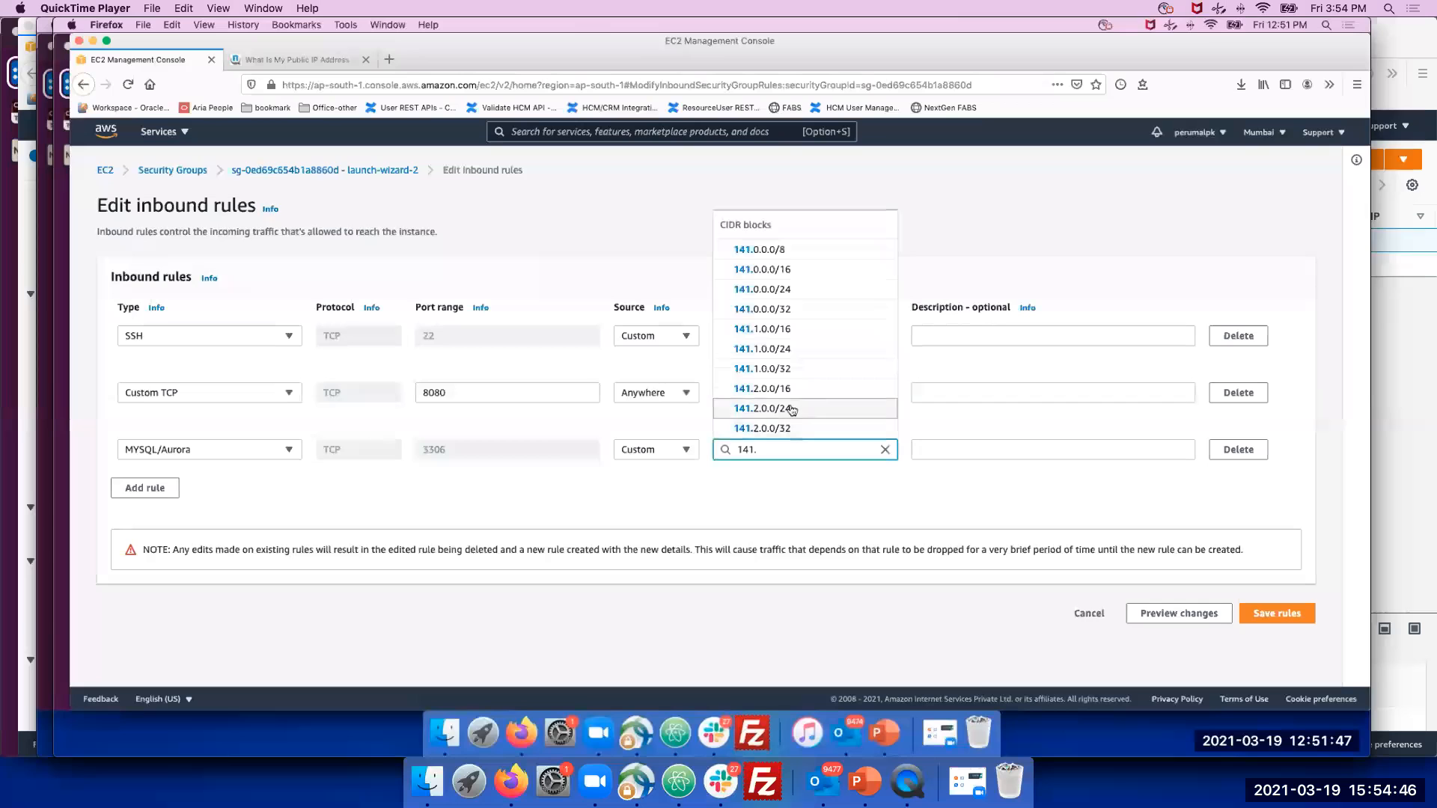
click(303, 59)
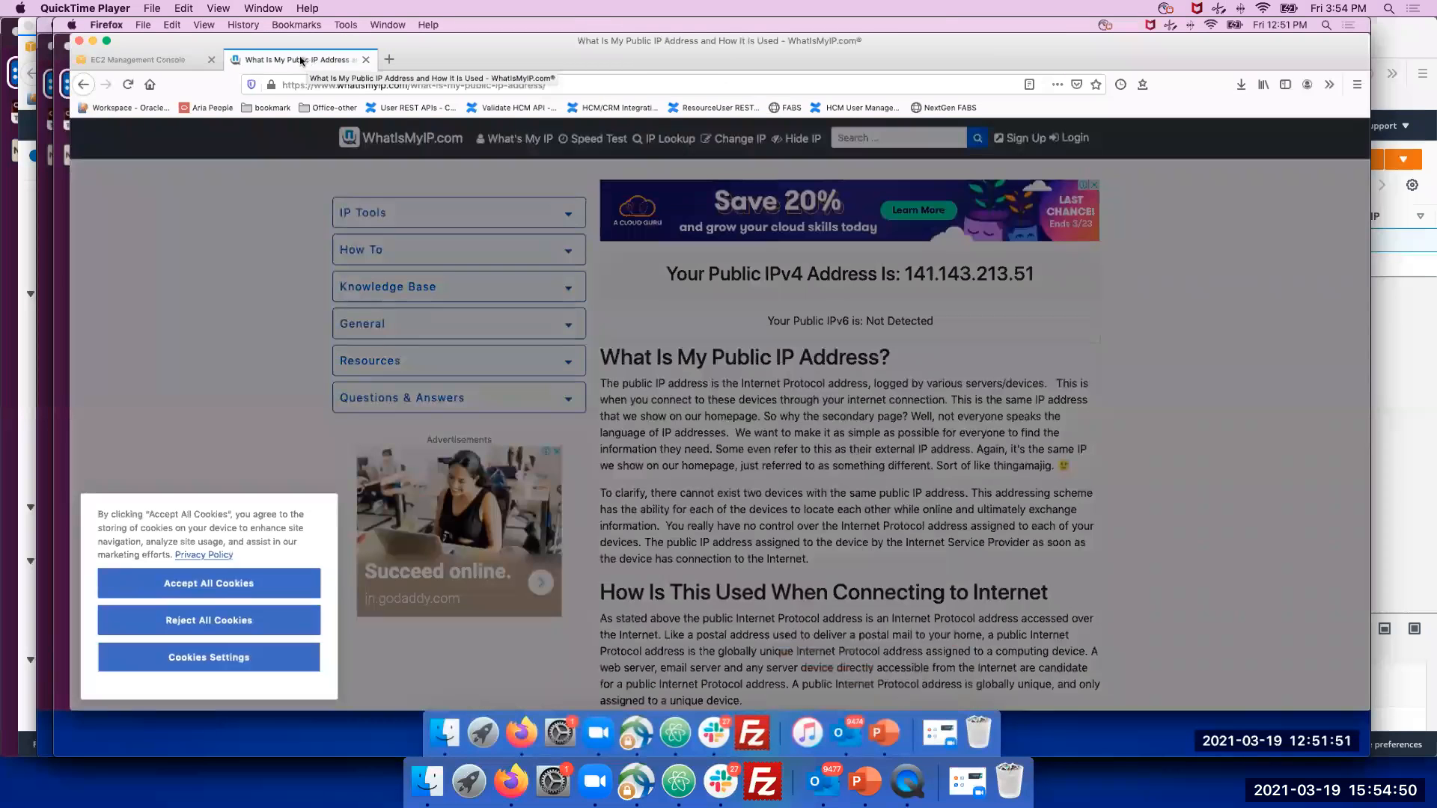
click(149, 60)
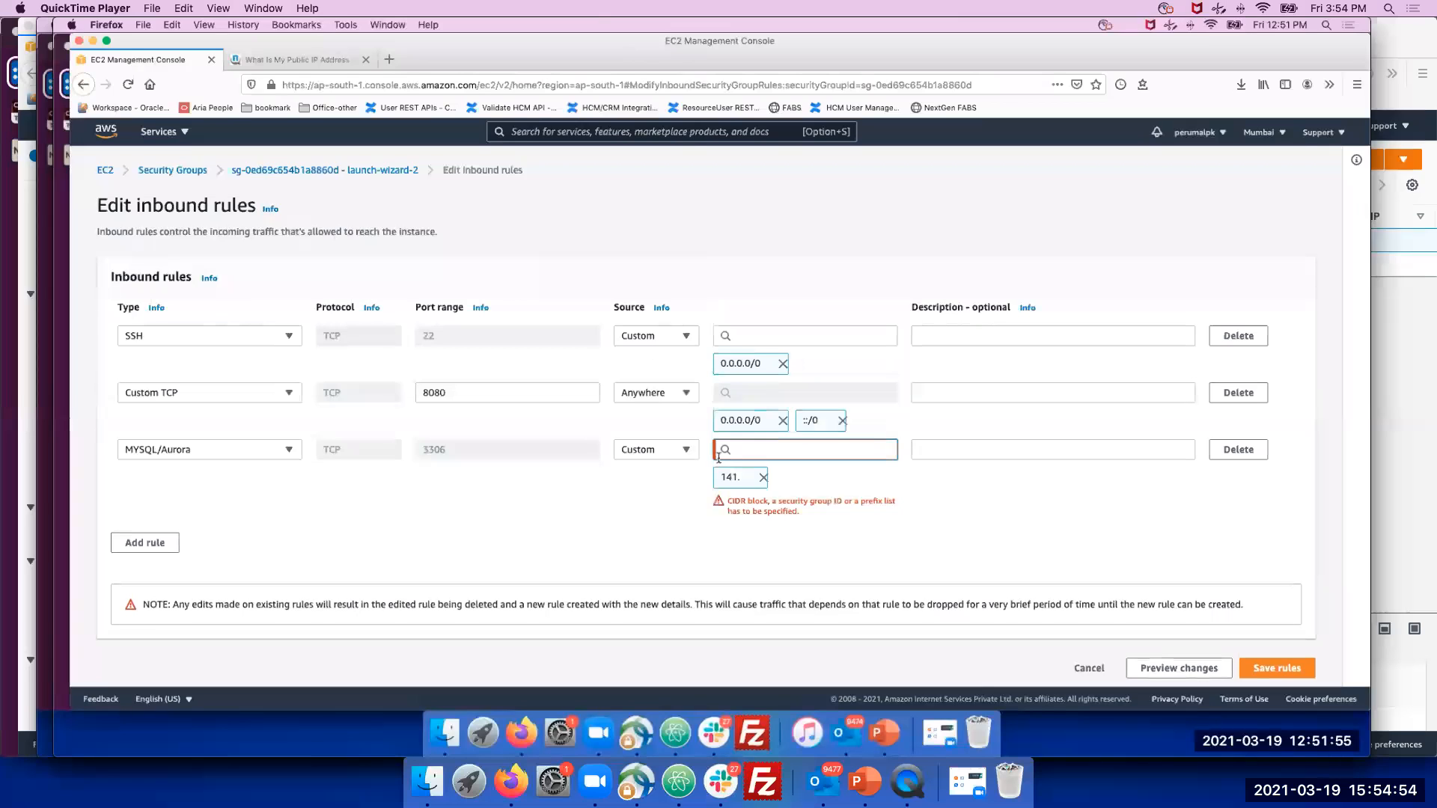
click(762, 477)
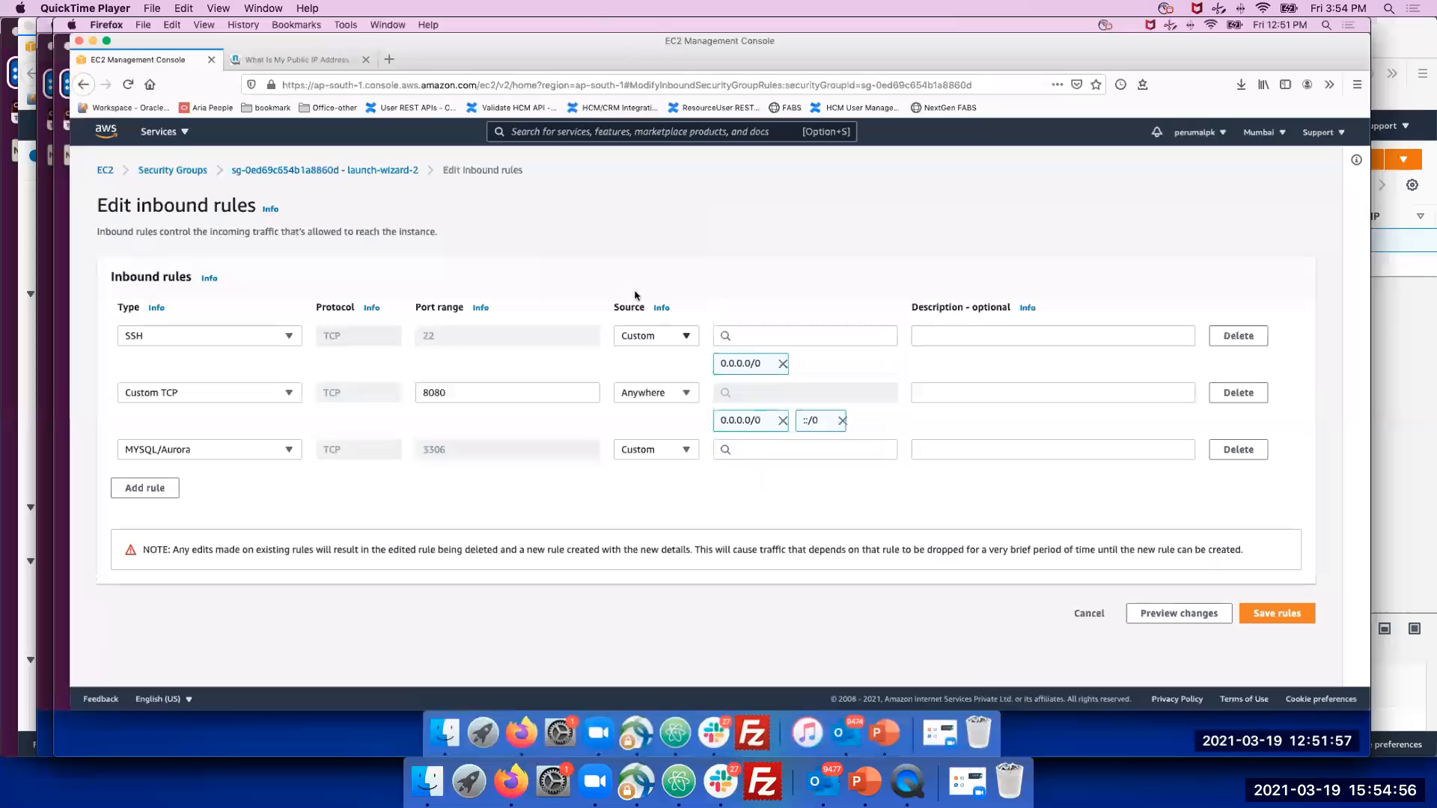
Return to the Google results, open the second WhatIsMyIP result and copy the public IPv4 address
click(308, 60)
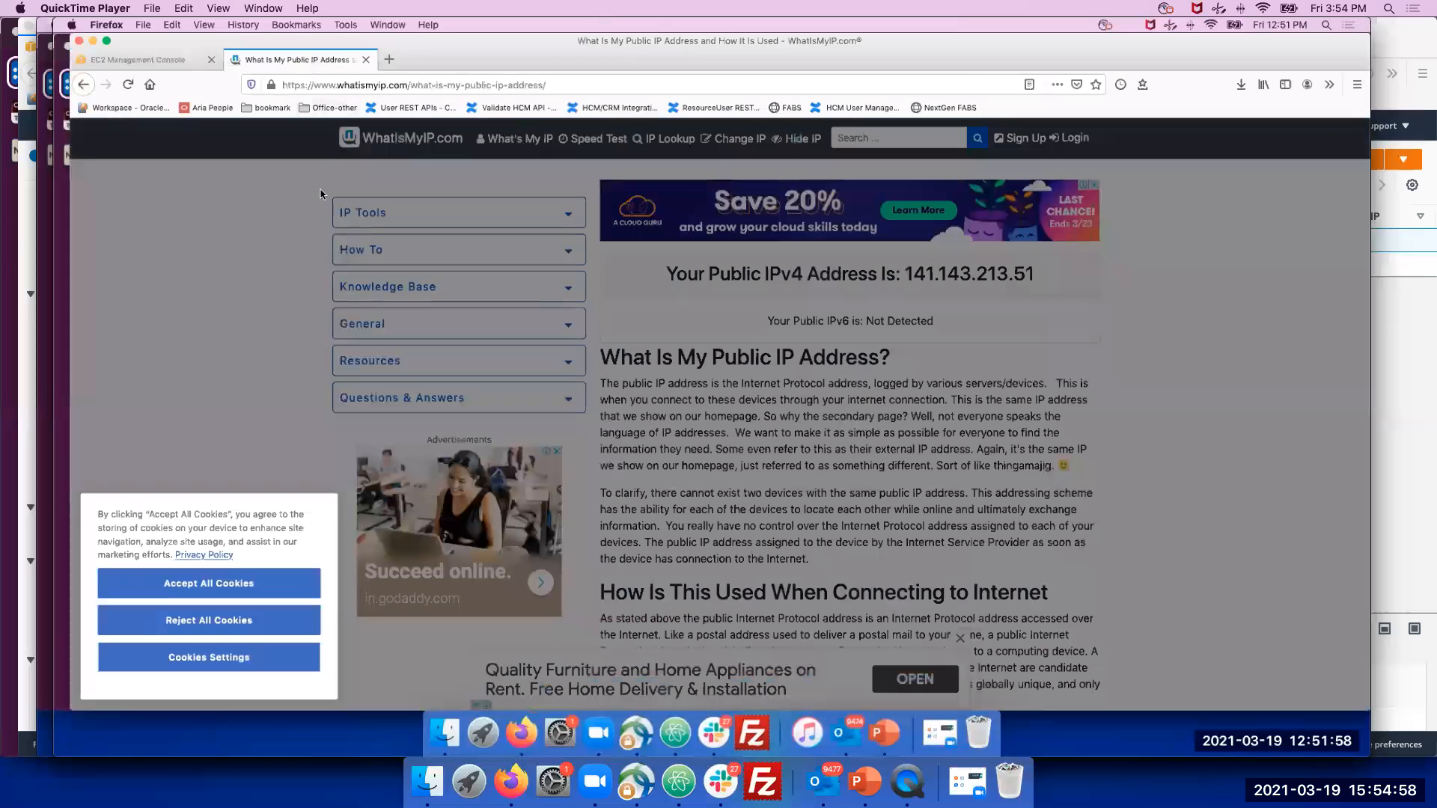
click(83, 87)
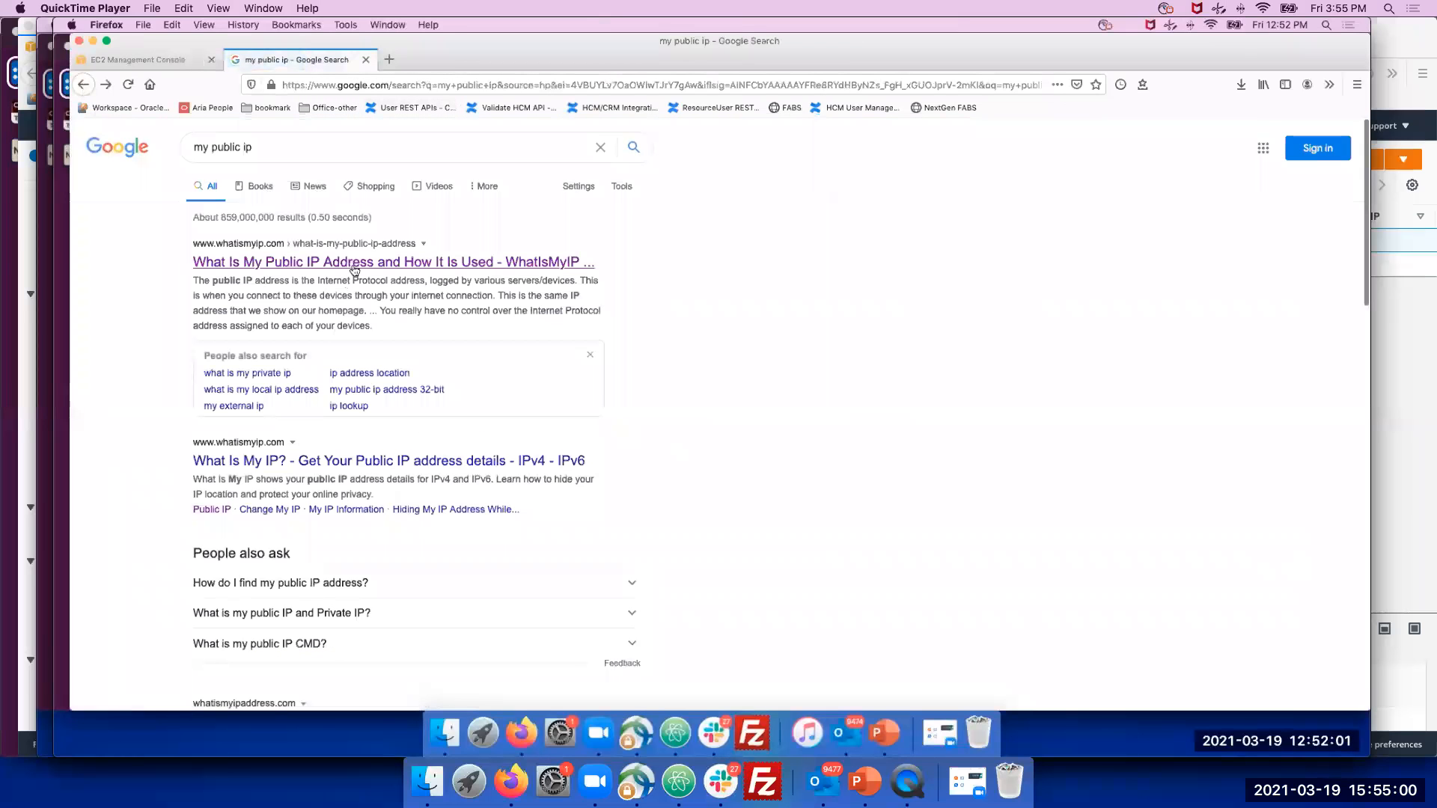
click(320, 462)
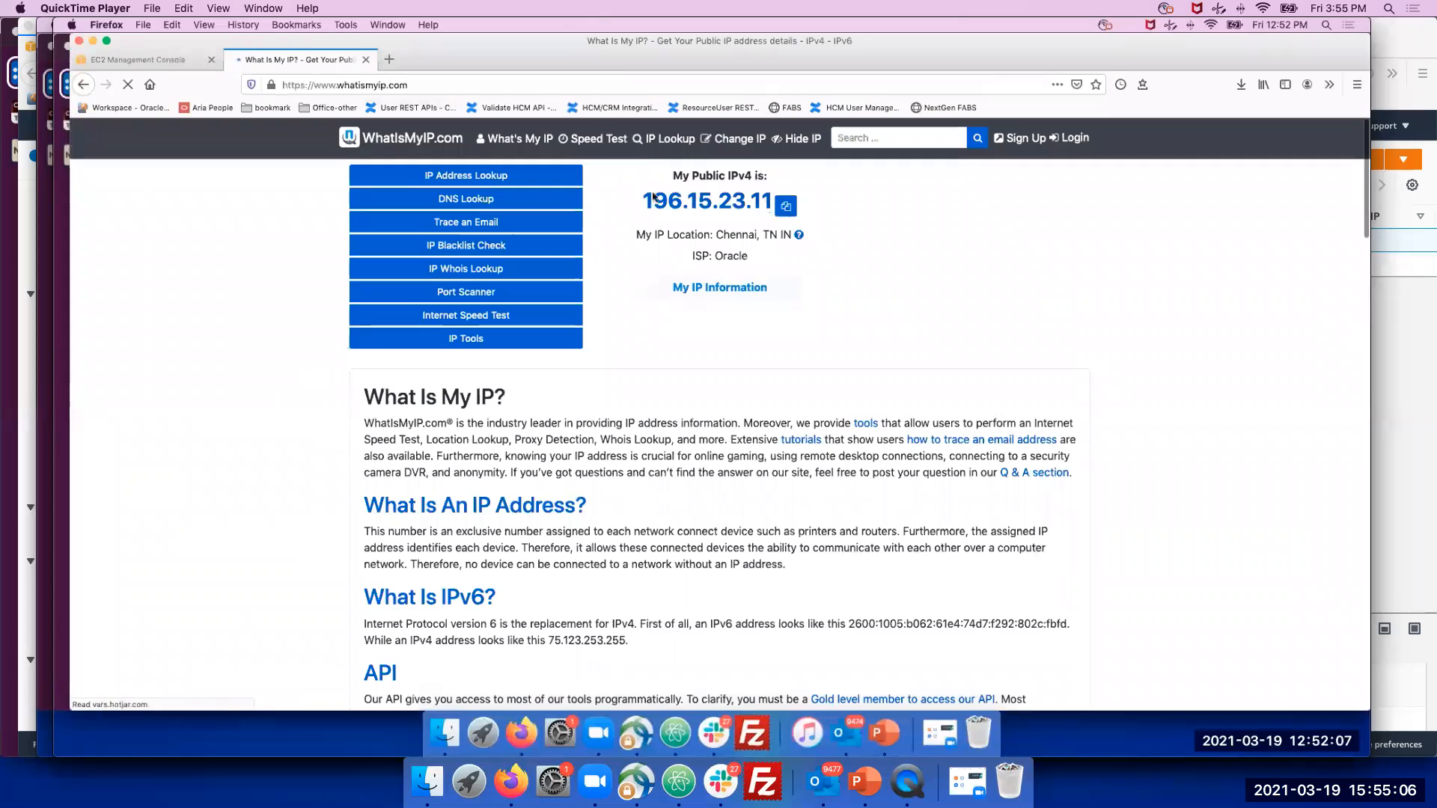
drag(653, 196, 771, 198)
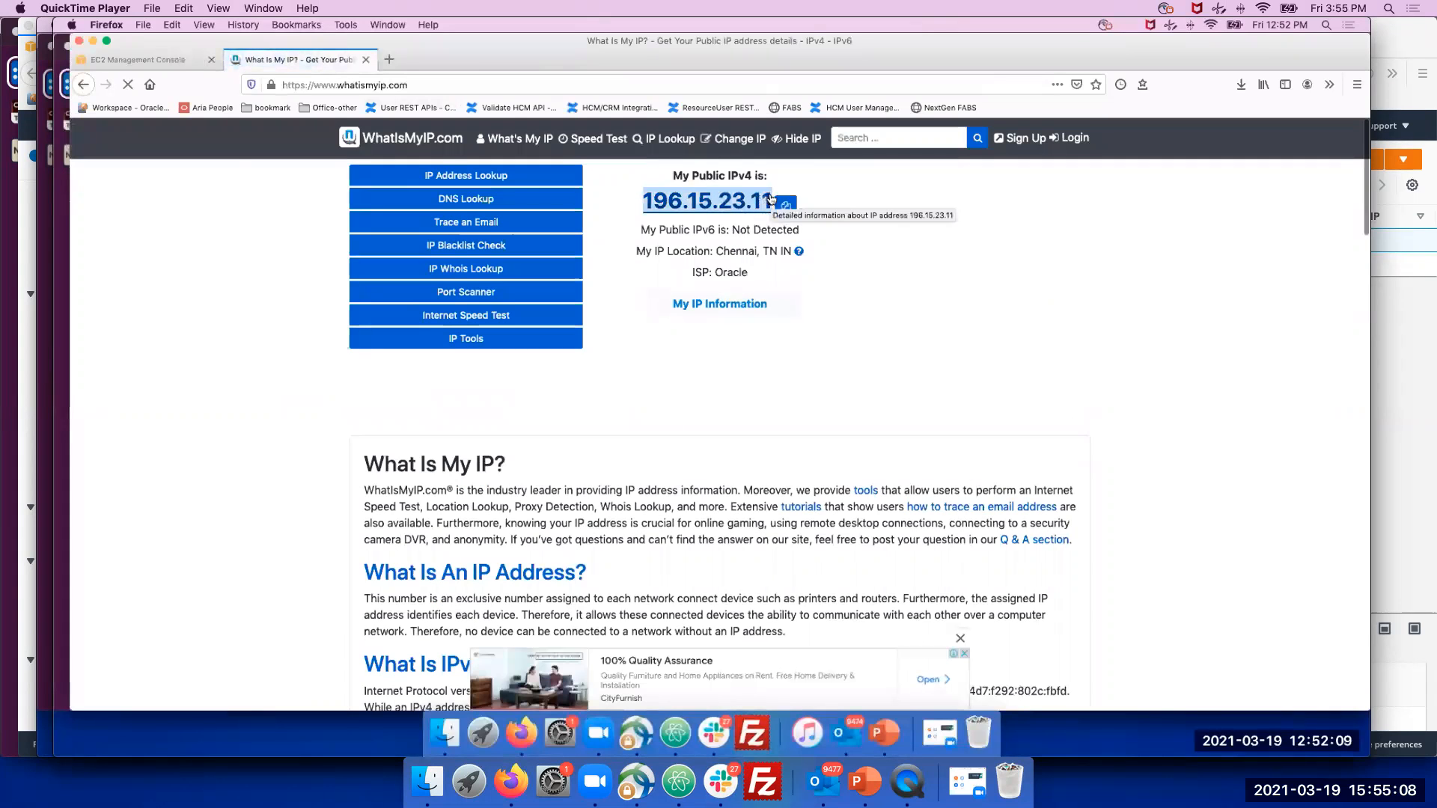
key(super+c)
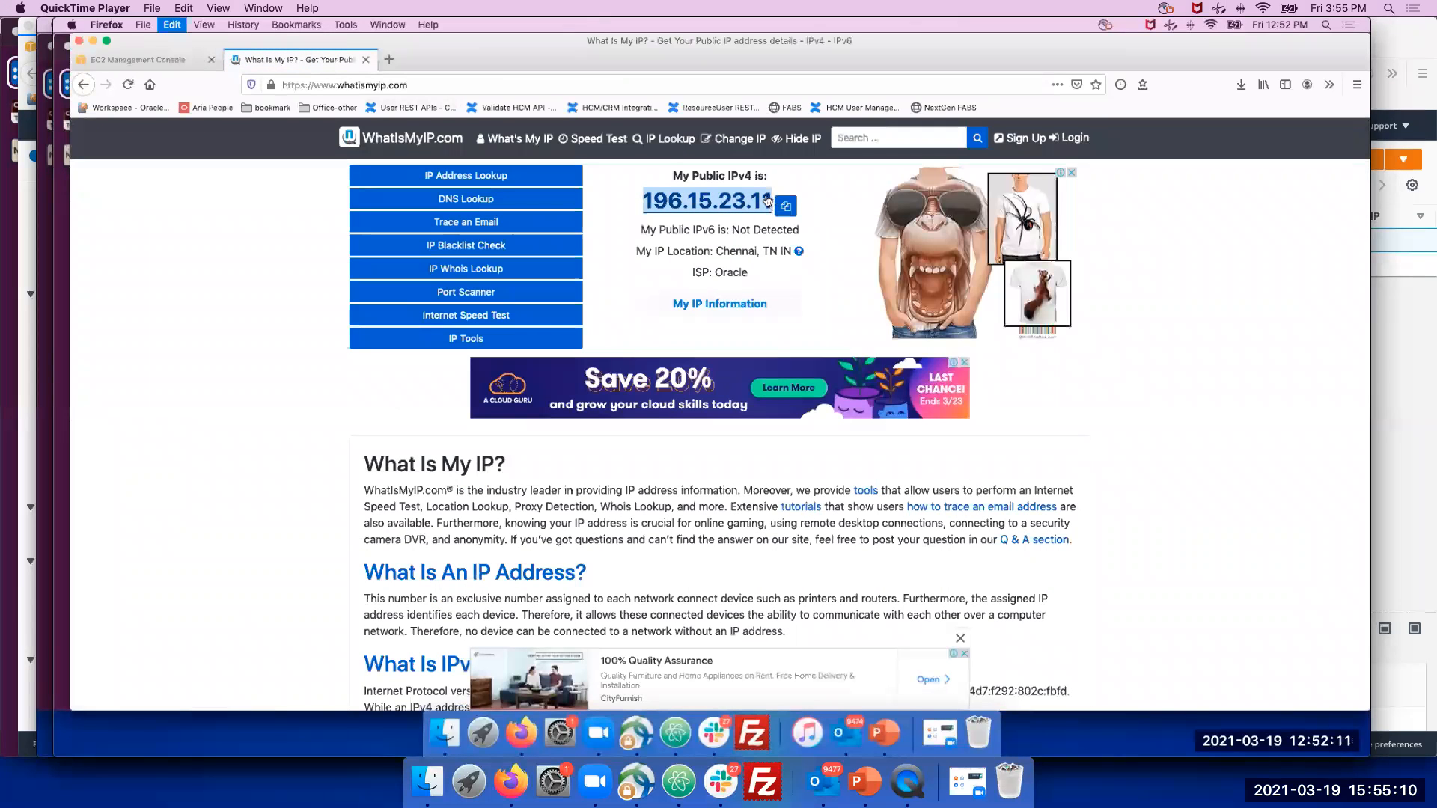
Set the MYSQL/Aurora rule's custom source to 196.15.23.11/32 in the EC2 console and save the inbound rules
click(150, 60)
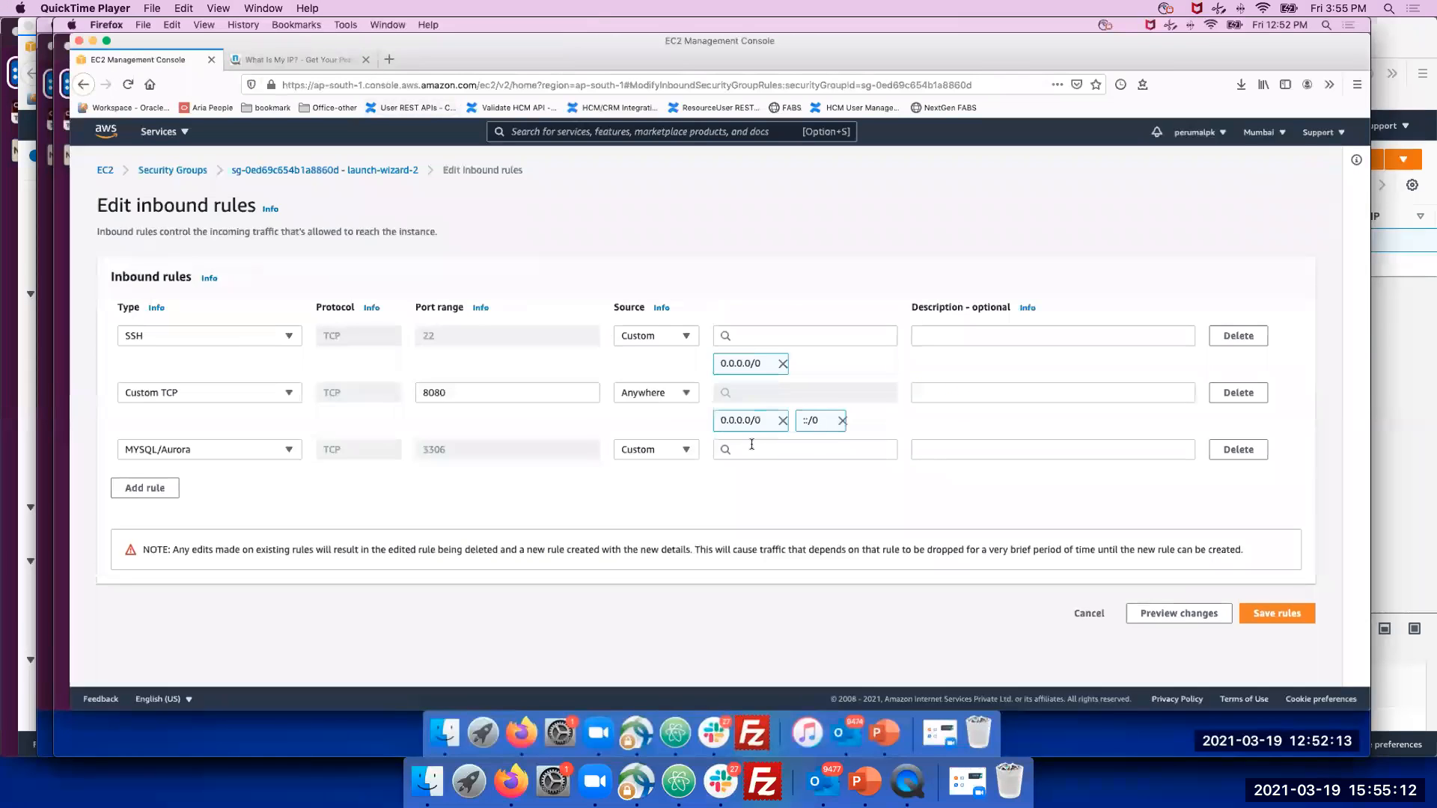
click(752, 447)
key(super+v)
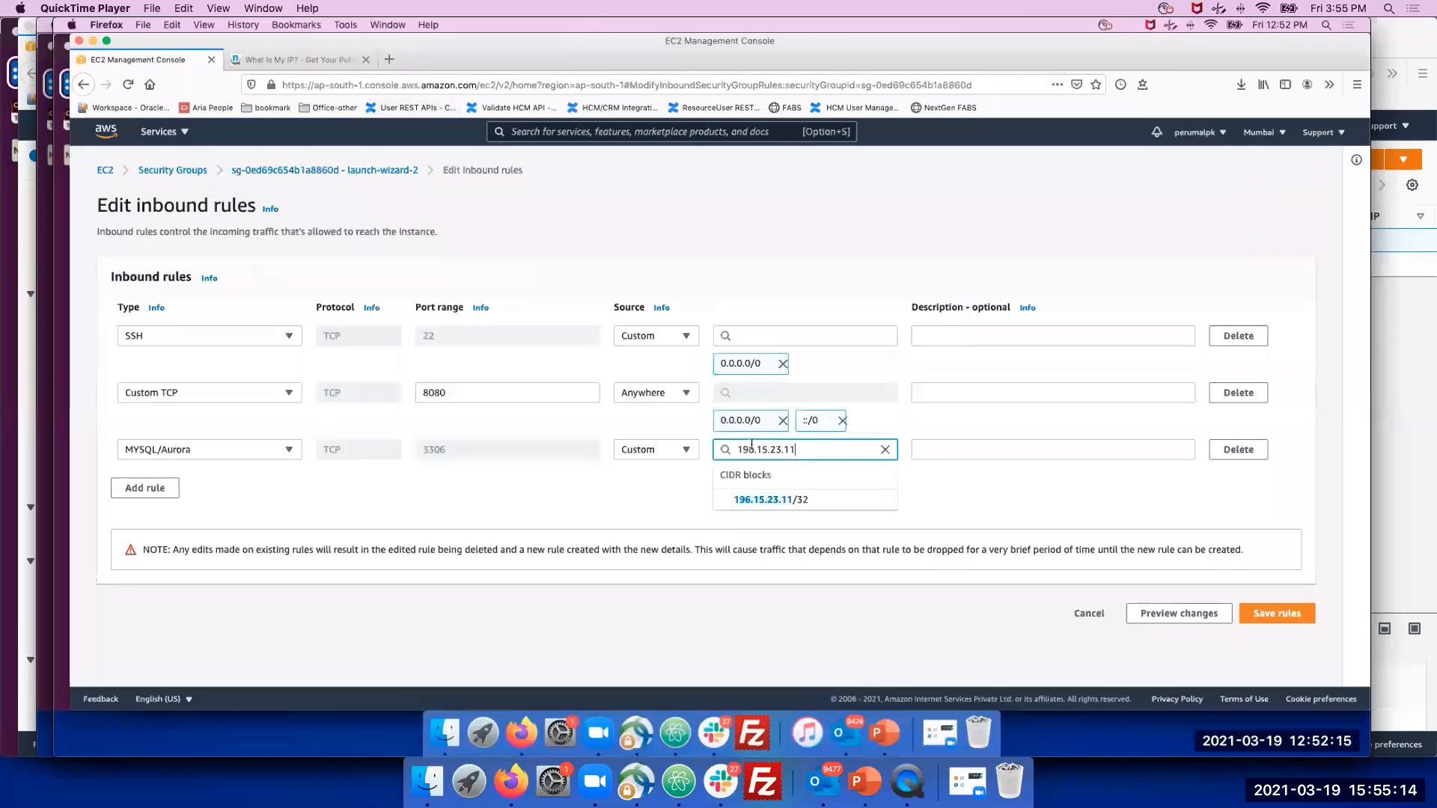
click(818, 501)
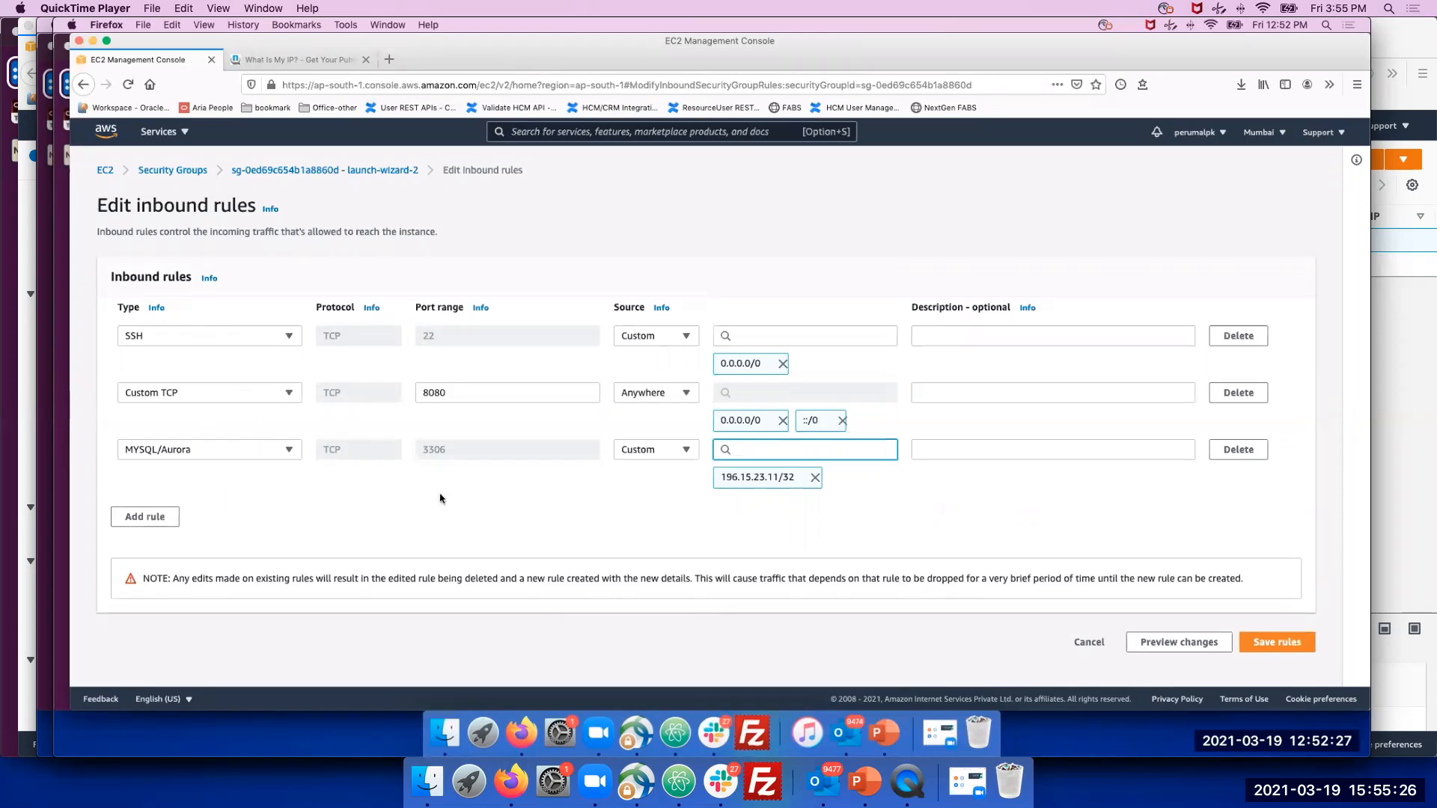
click(497, 501)
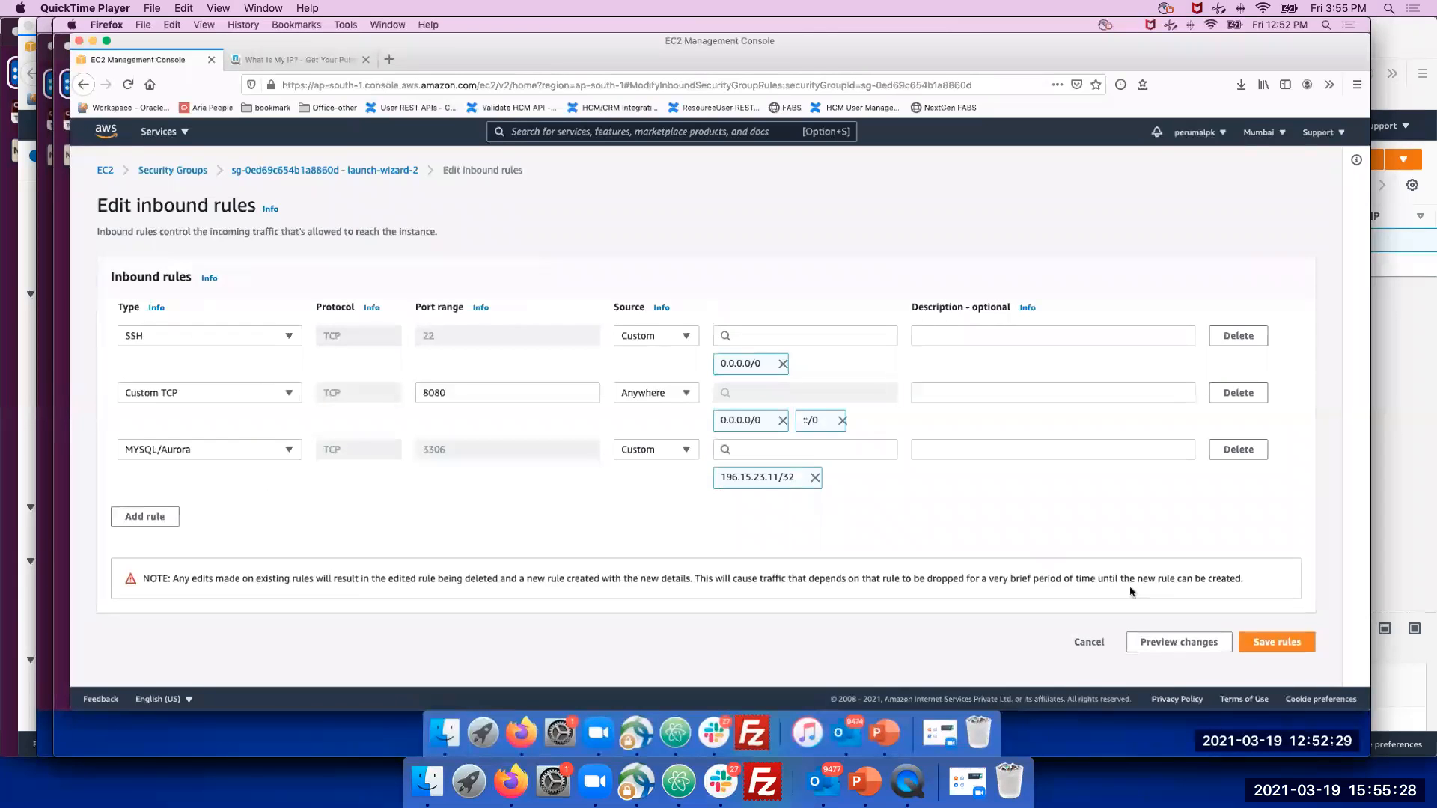
click(1258, 642)
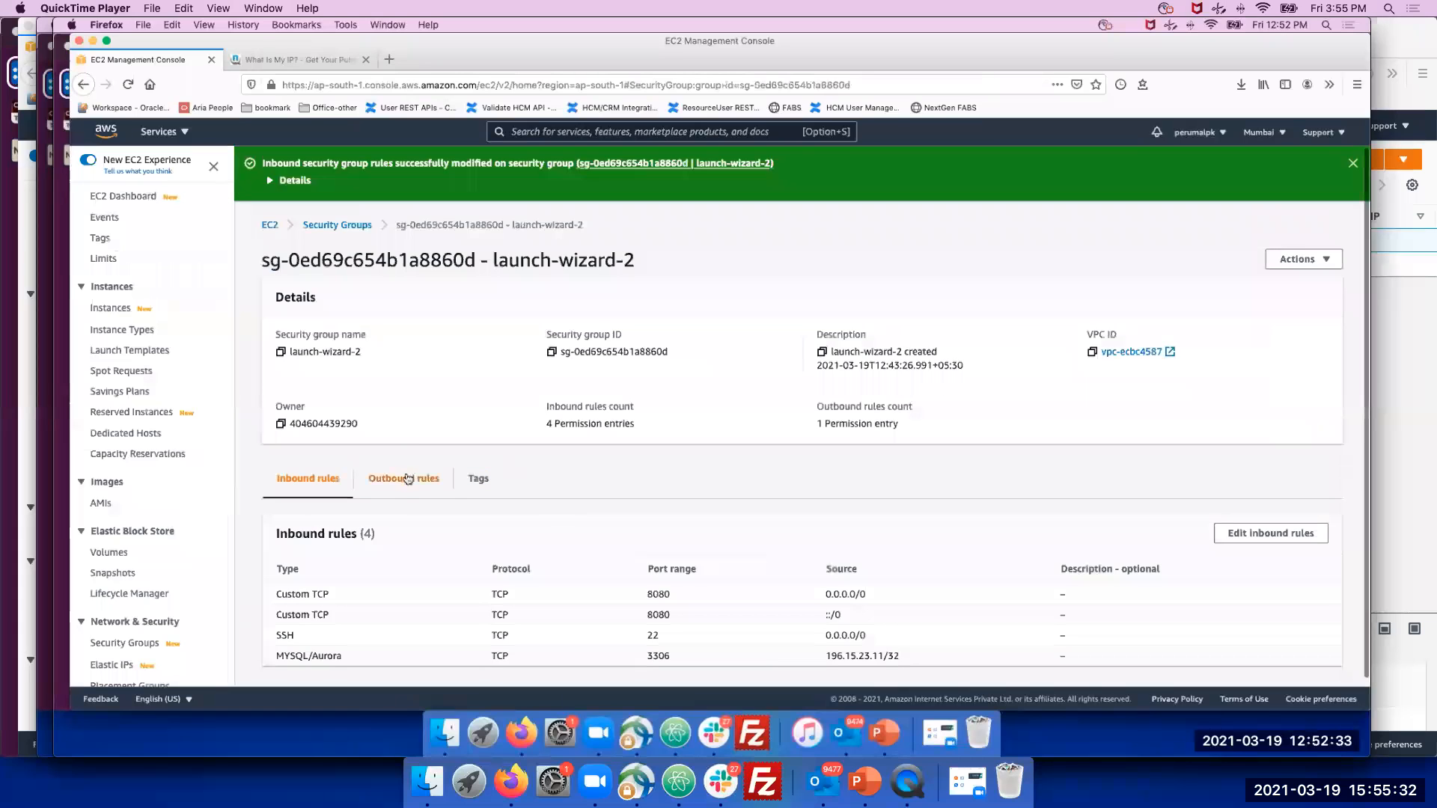
Examine the outbound rules of the launch-wizard-2 security group
click(408, 479)
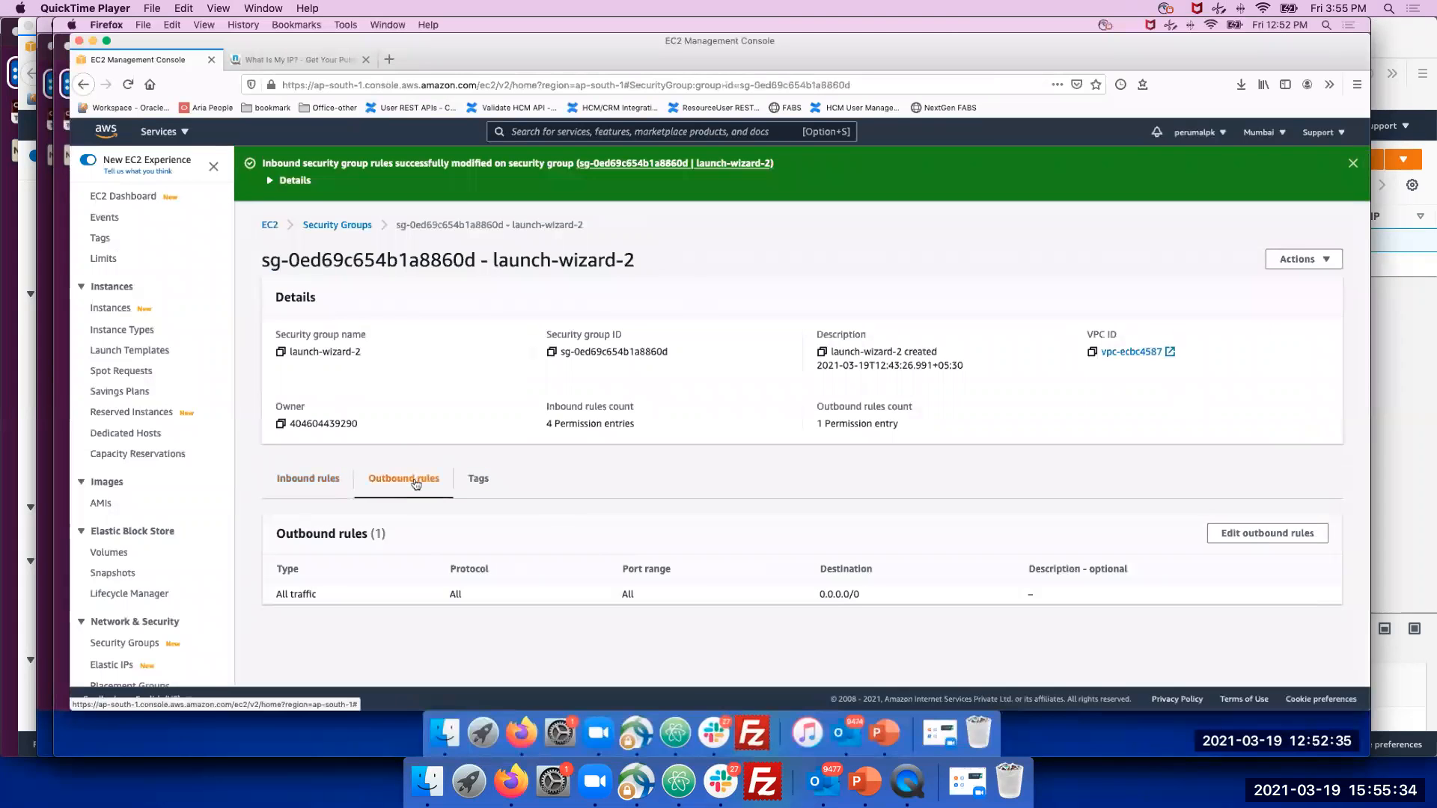
triple_click(300, 593)
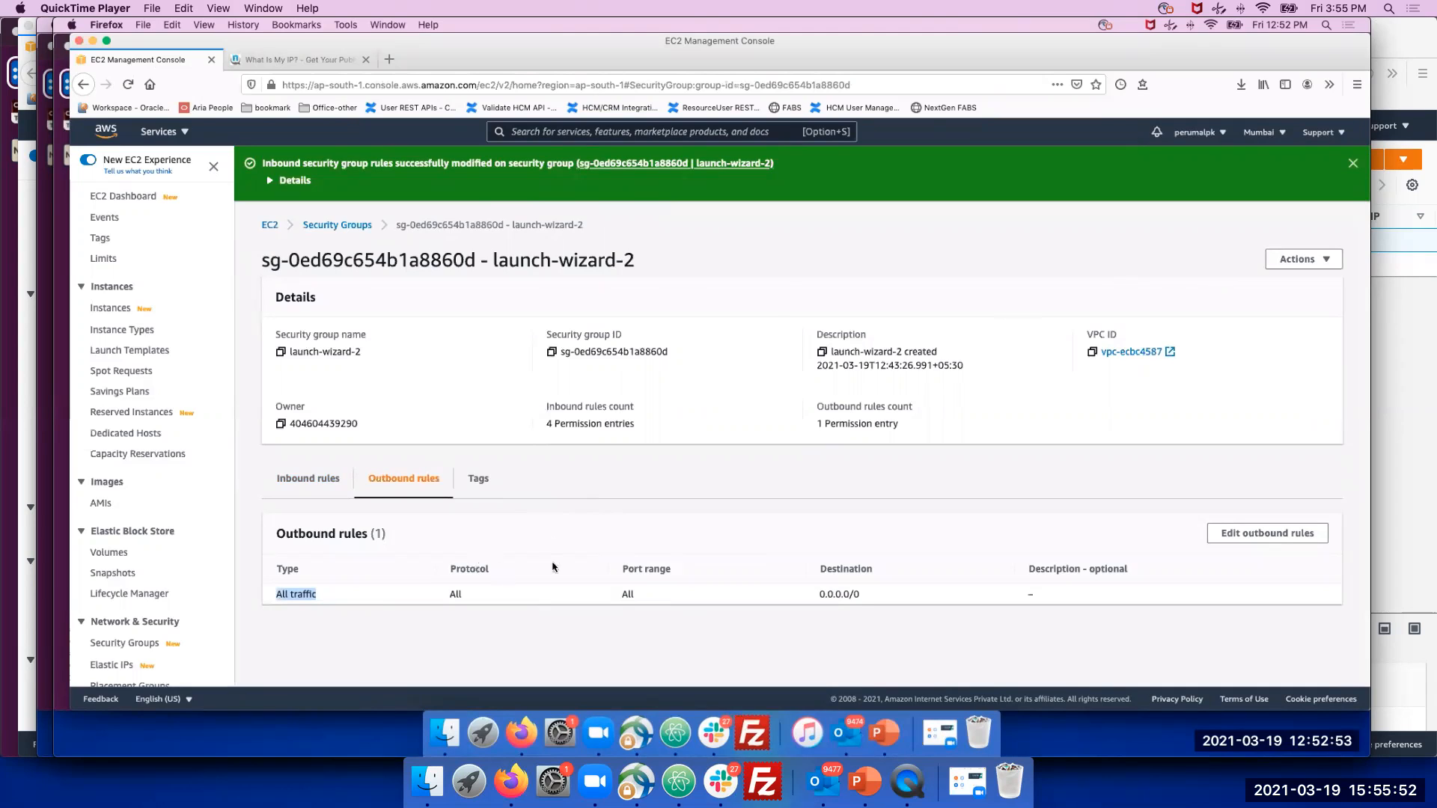
List the running instances from the EC2 dashboard and open the connection page for the t2.micro instance
click(788, 269)
click(269, 226)
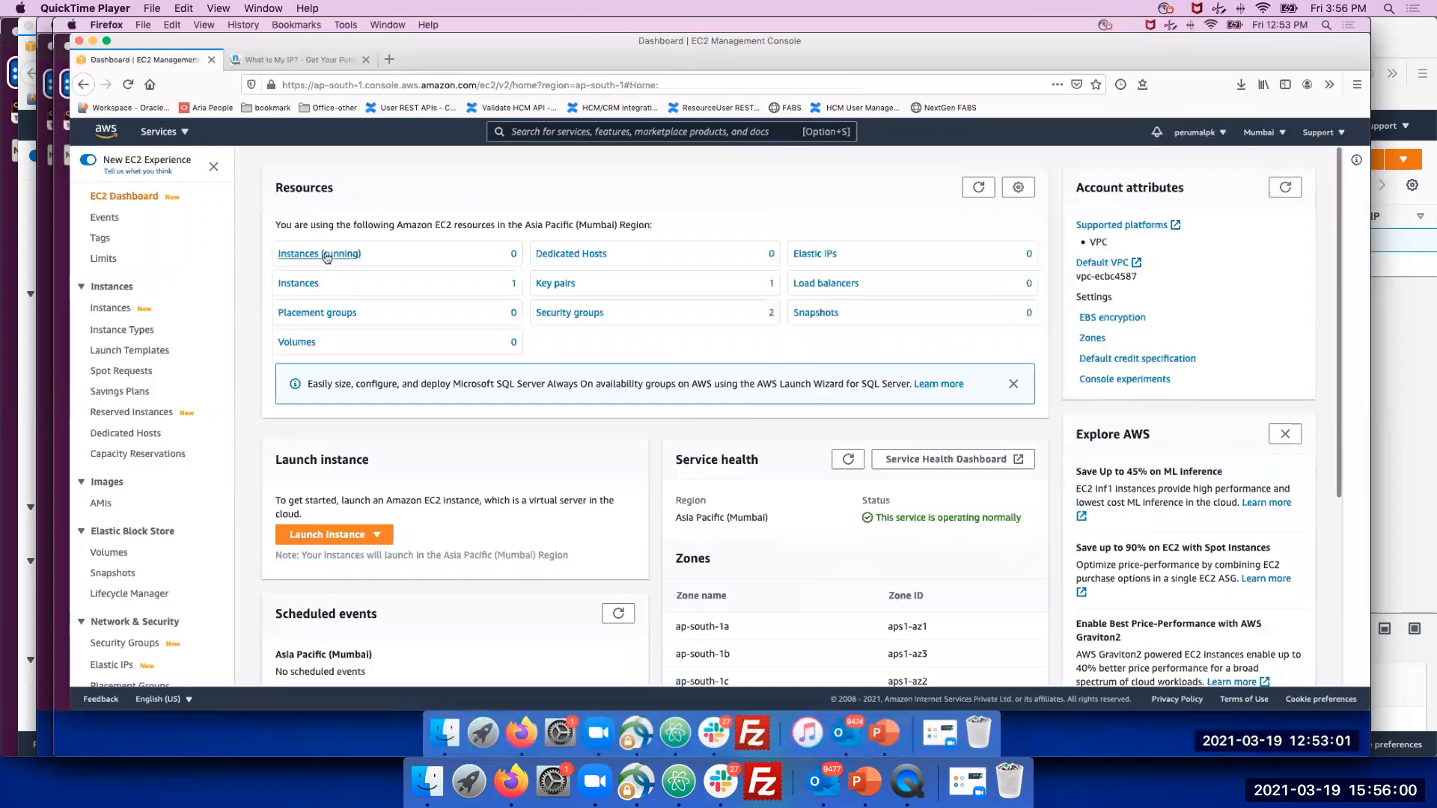
click(319, 255)
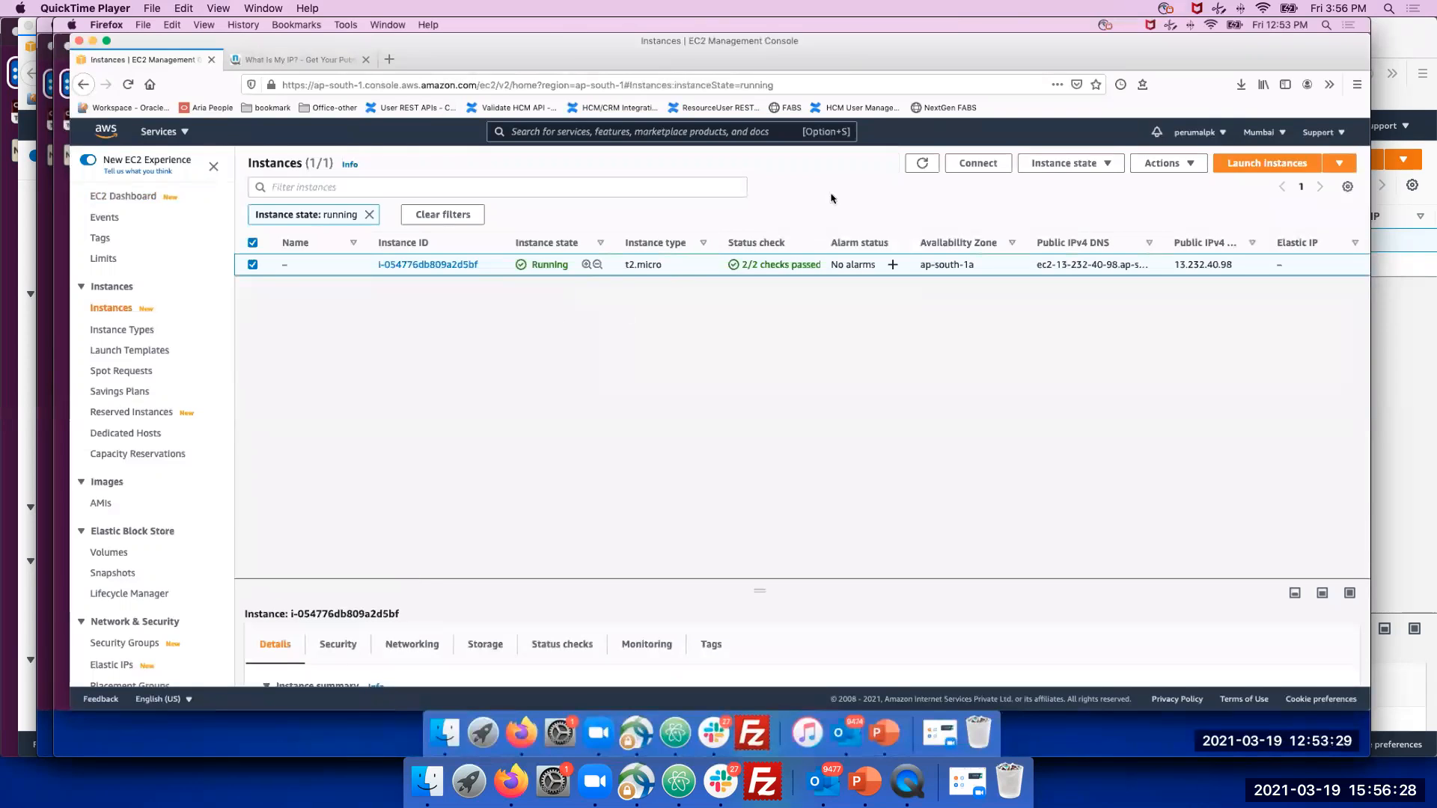
click(978, 163)
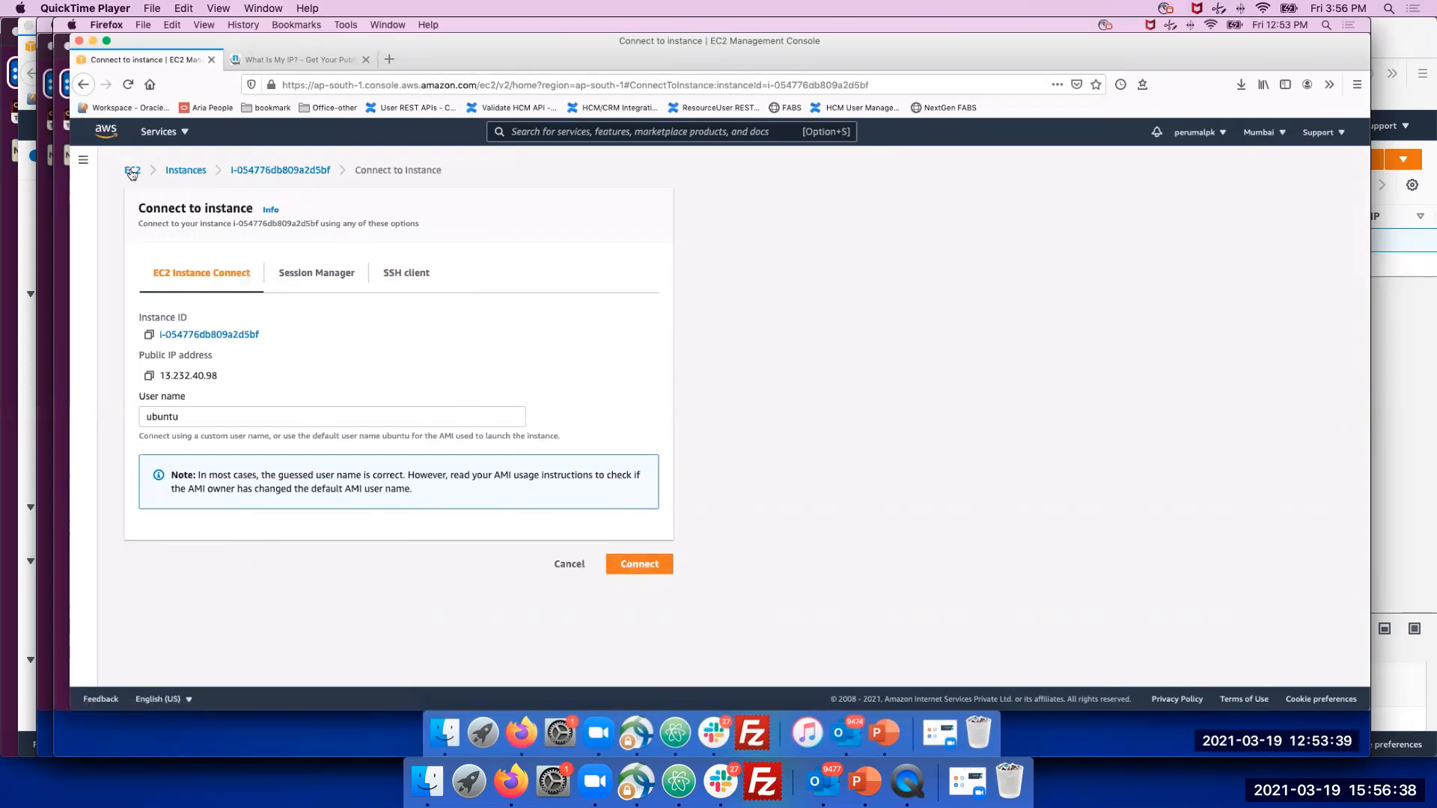
Go back through the EC2 dashboard to the running t2.micro instance and connect to it with EC2 Instance Connect as ubuntu
click(132, 170)
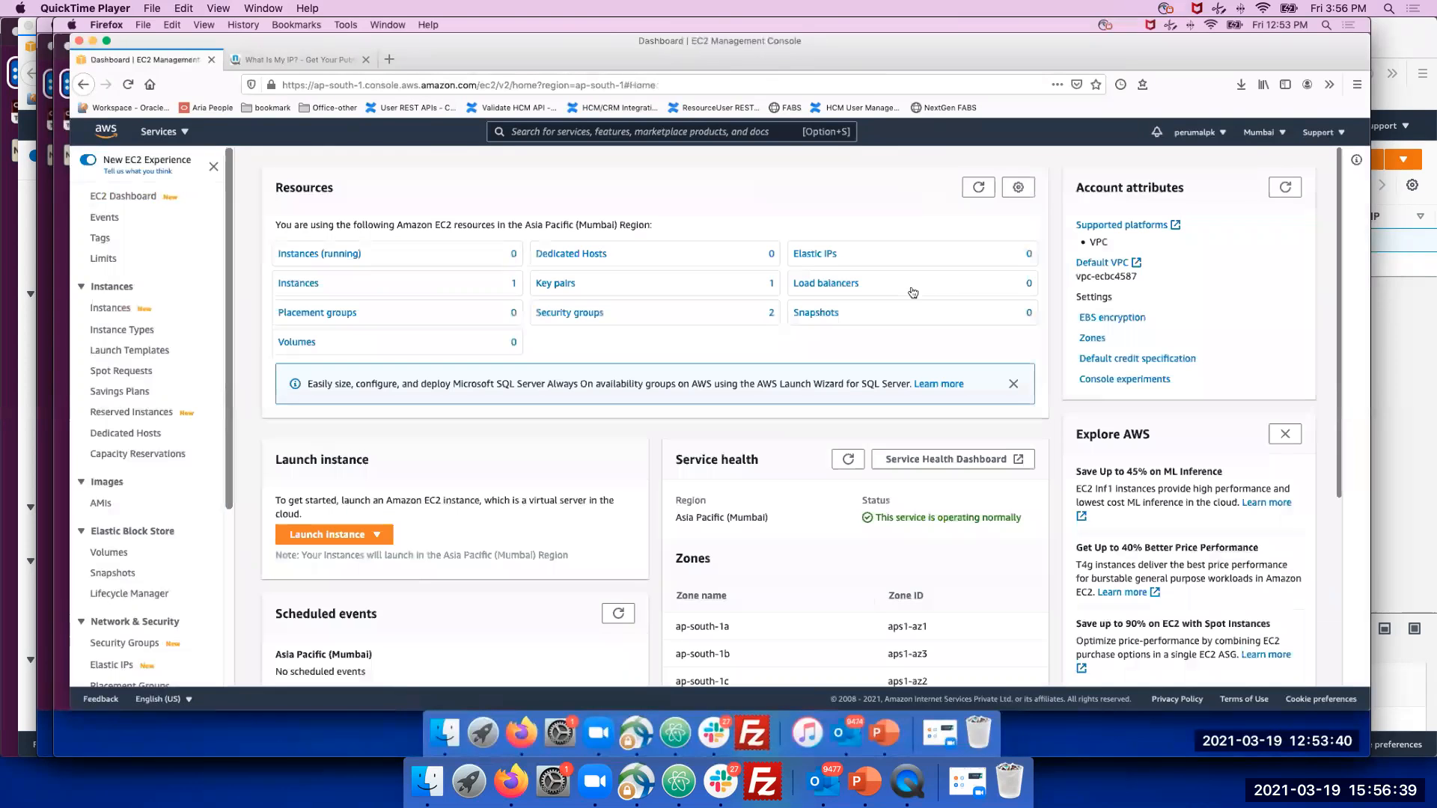
click(320, 253)
click(309, 266)
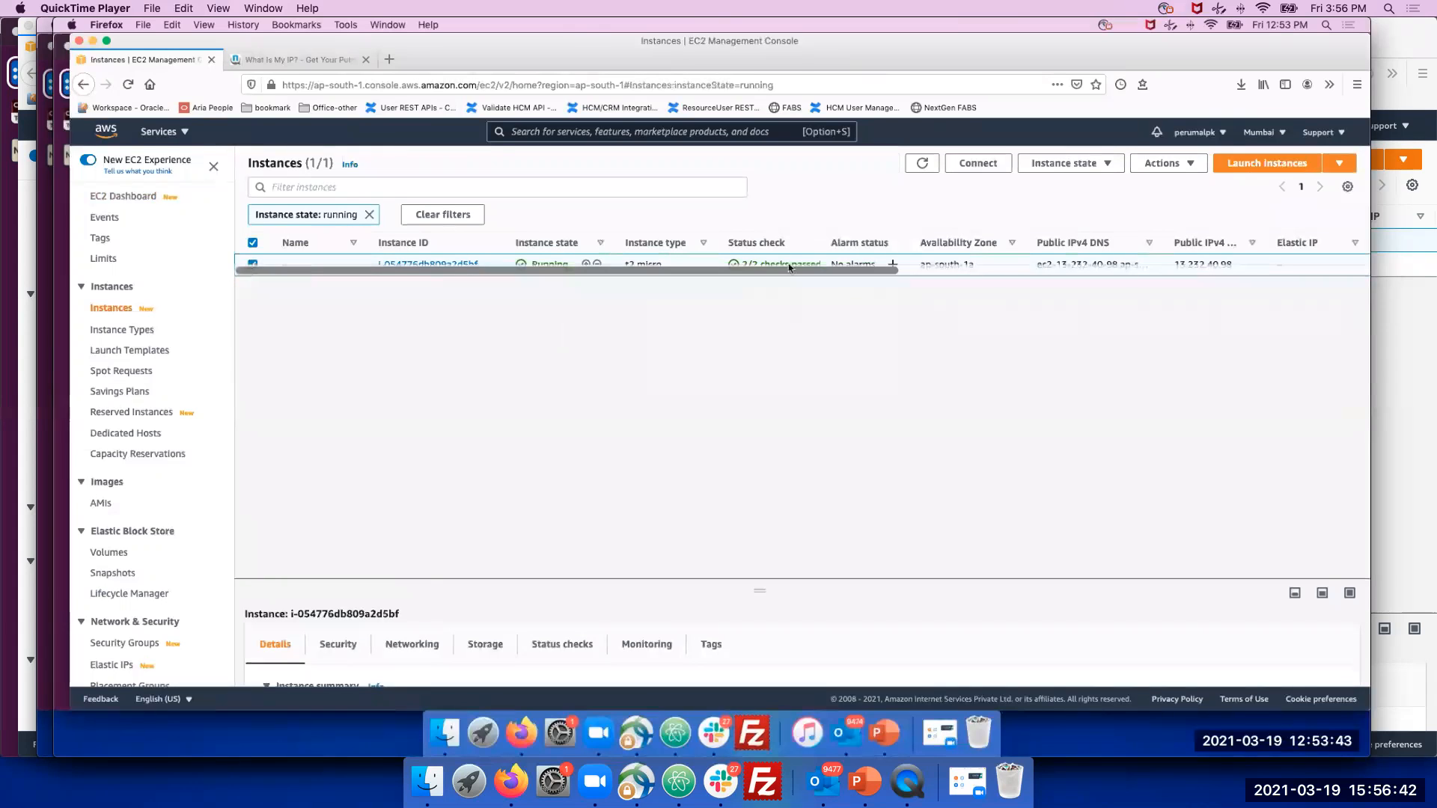
click(980, 166)
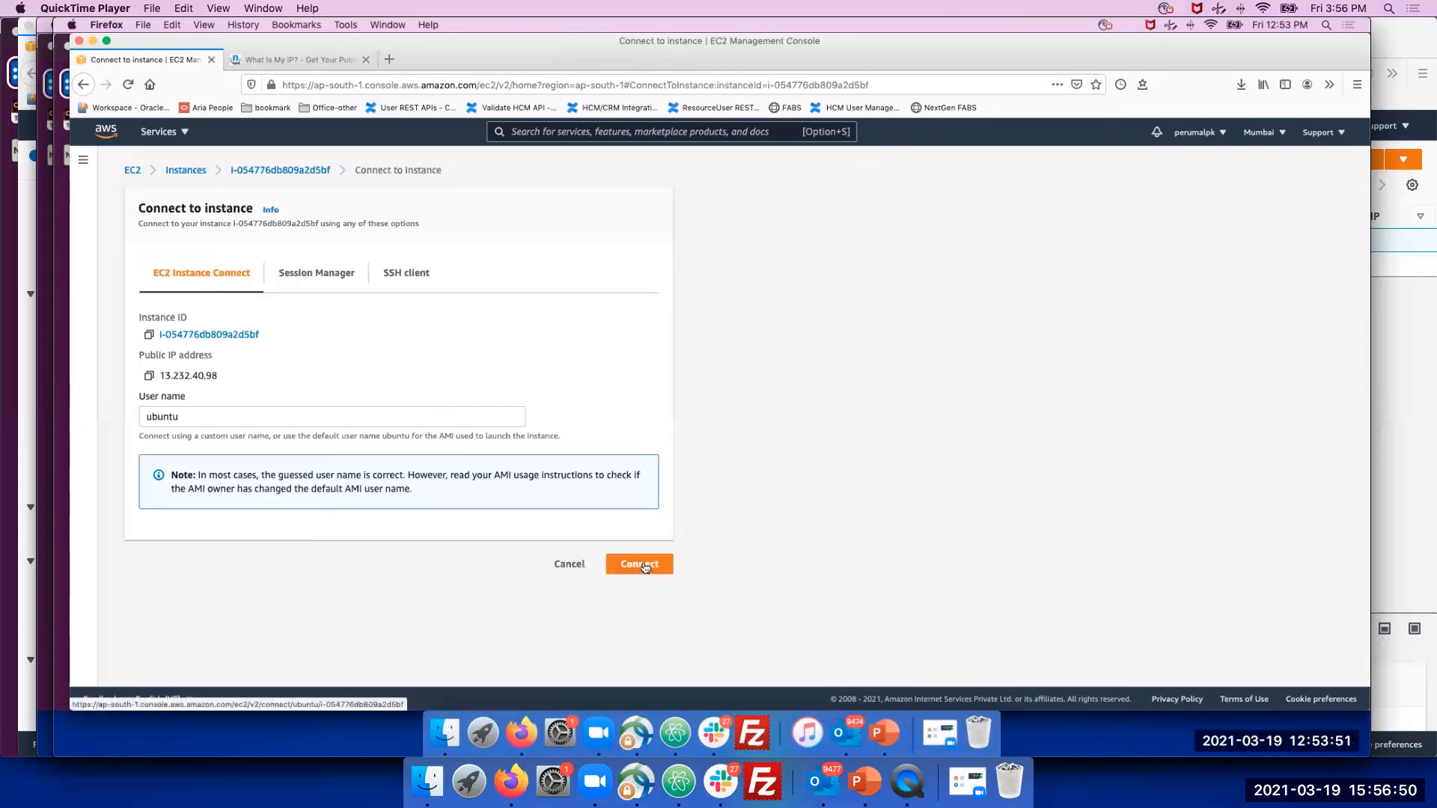
click(644, 565)
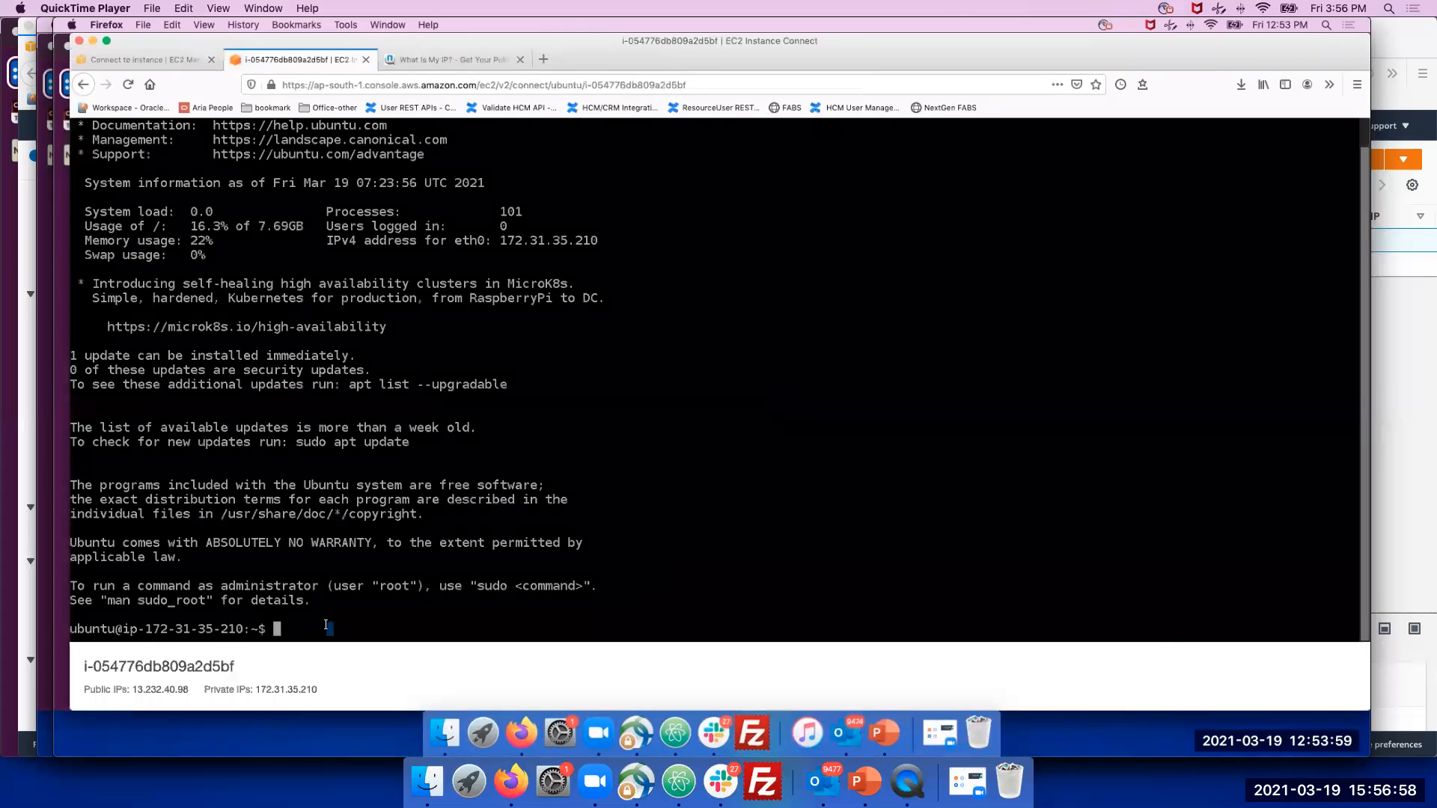
Clear the instance's terminal with clear and print the current working directory with pwd
text(clear)
key(Return)
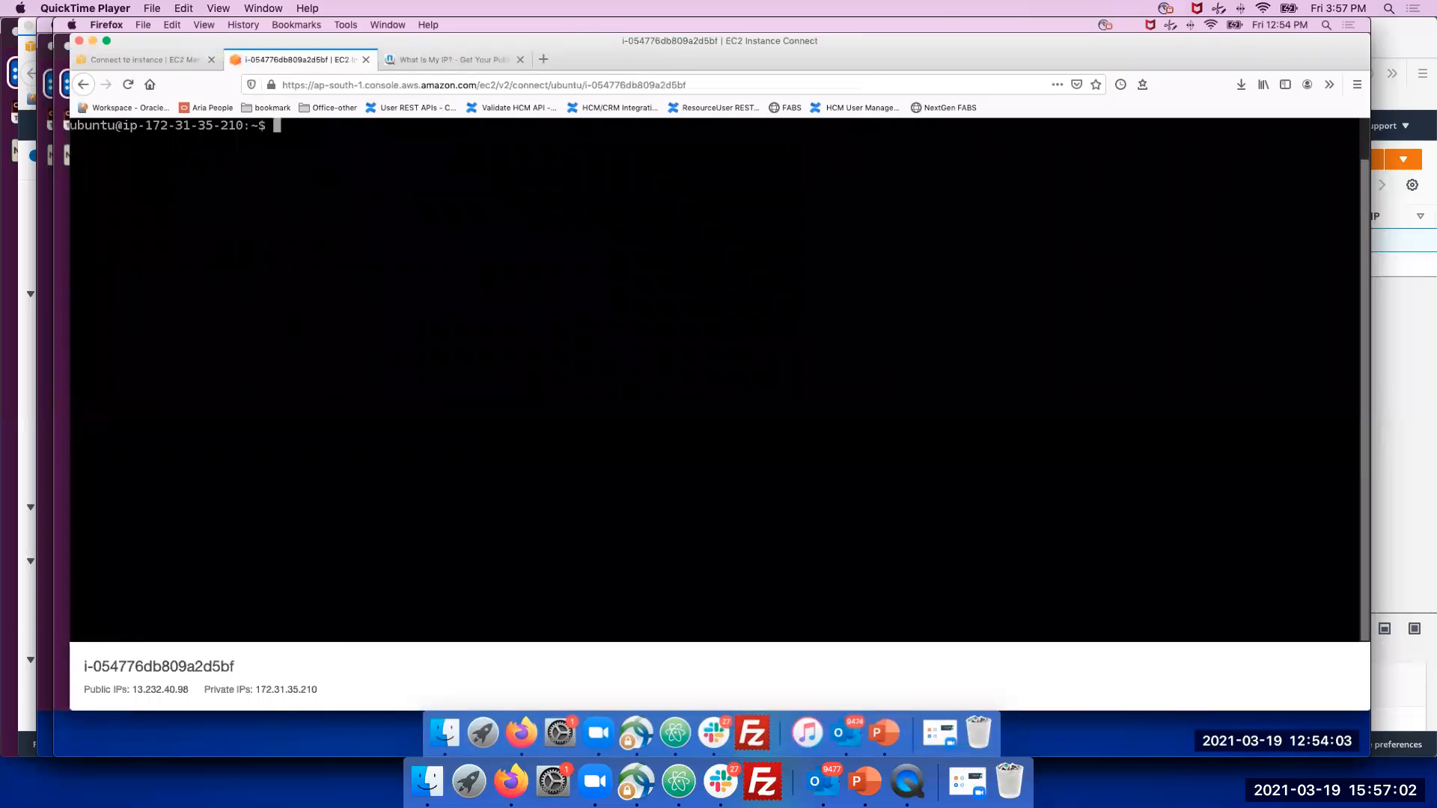
text(pwd)
key(Return)
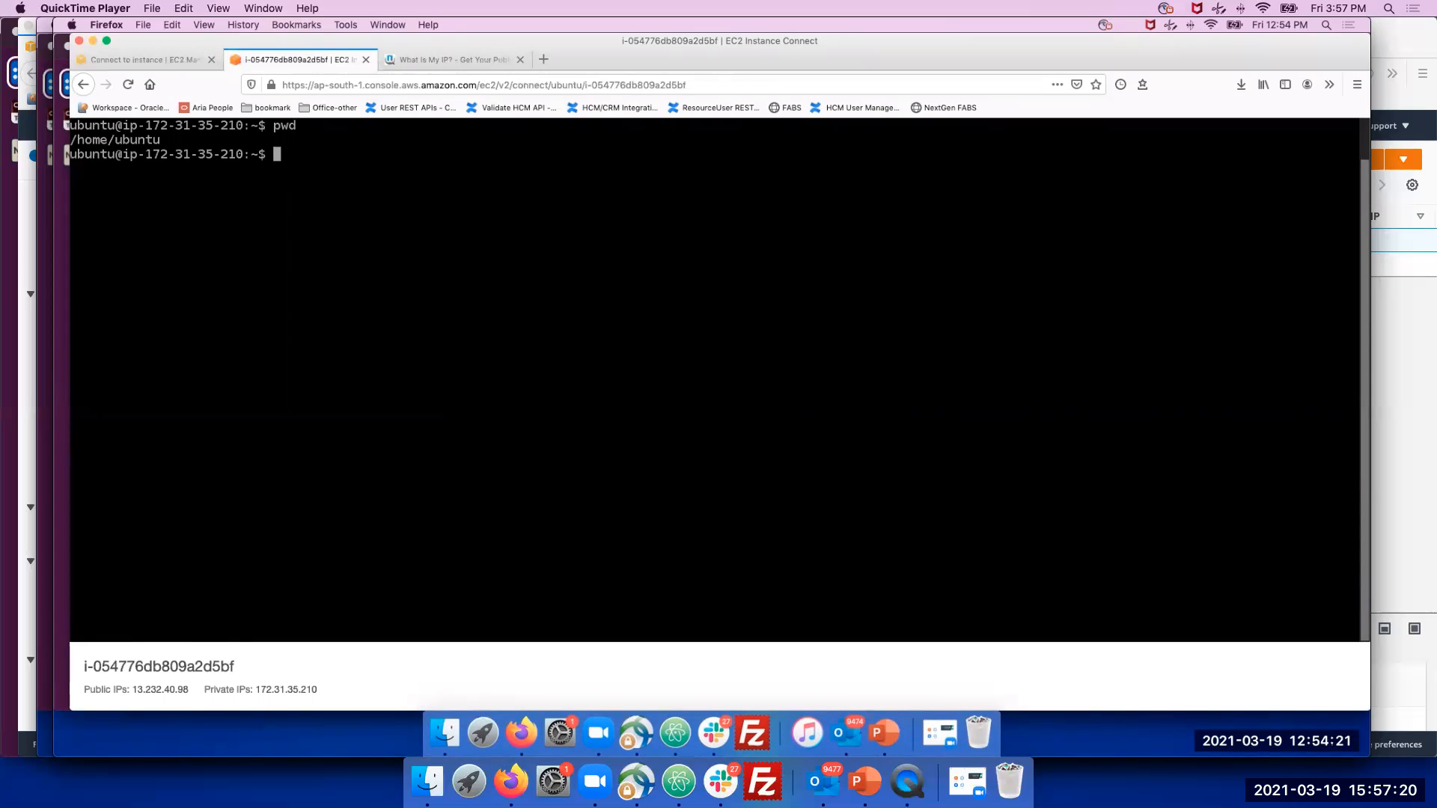
click(174, 62)
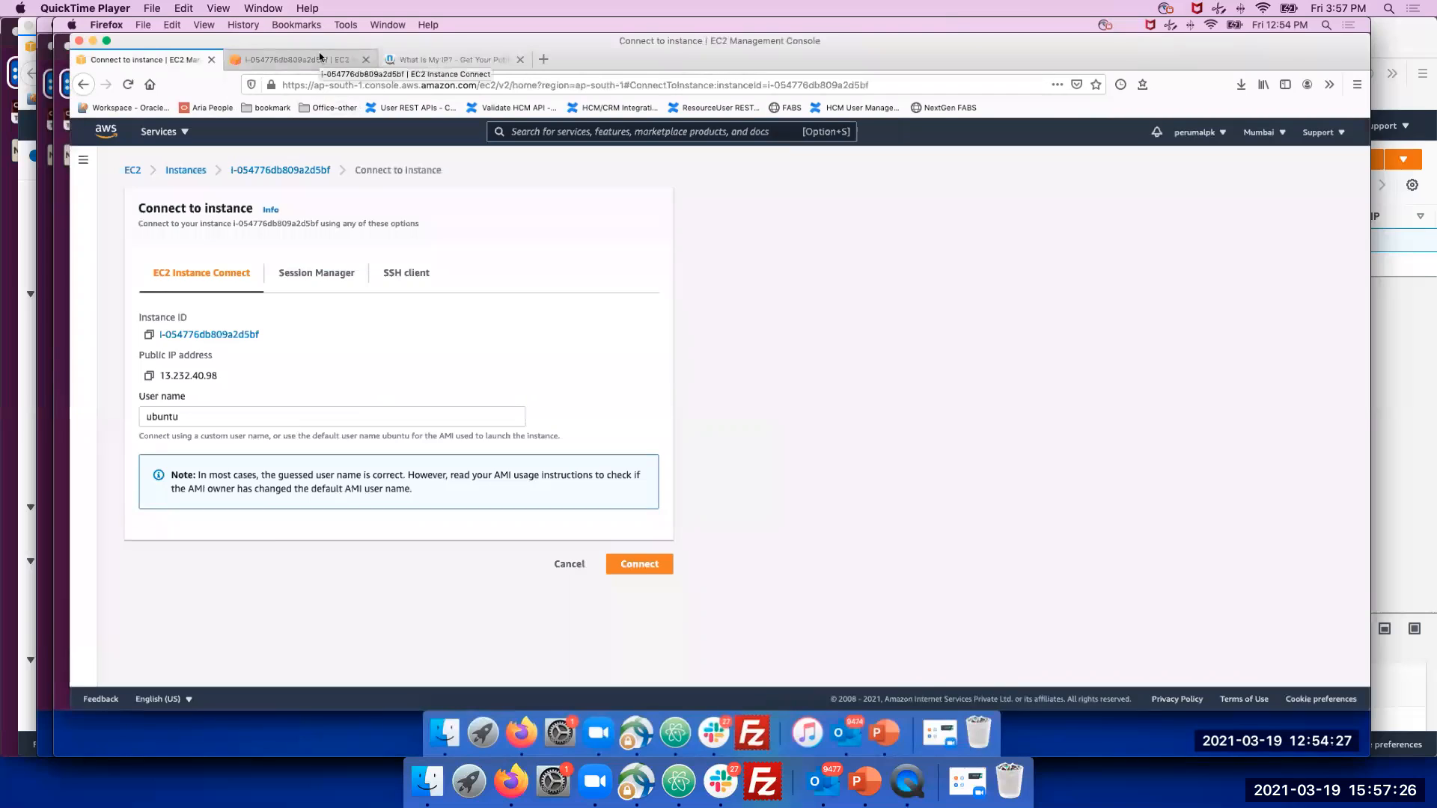
click(293, 62)
click(180, 62)
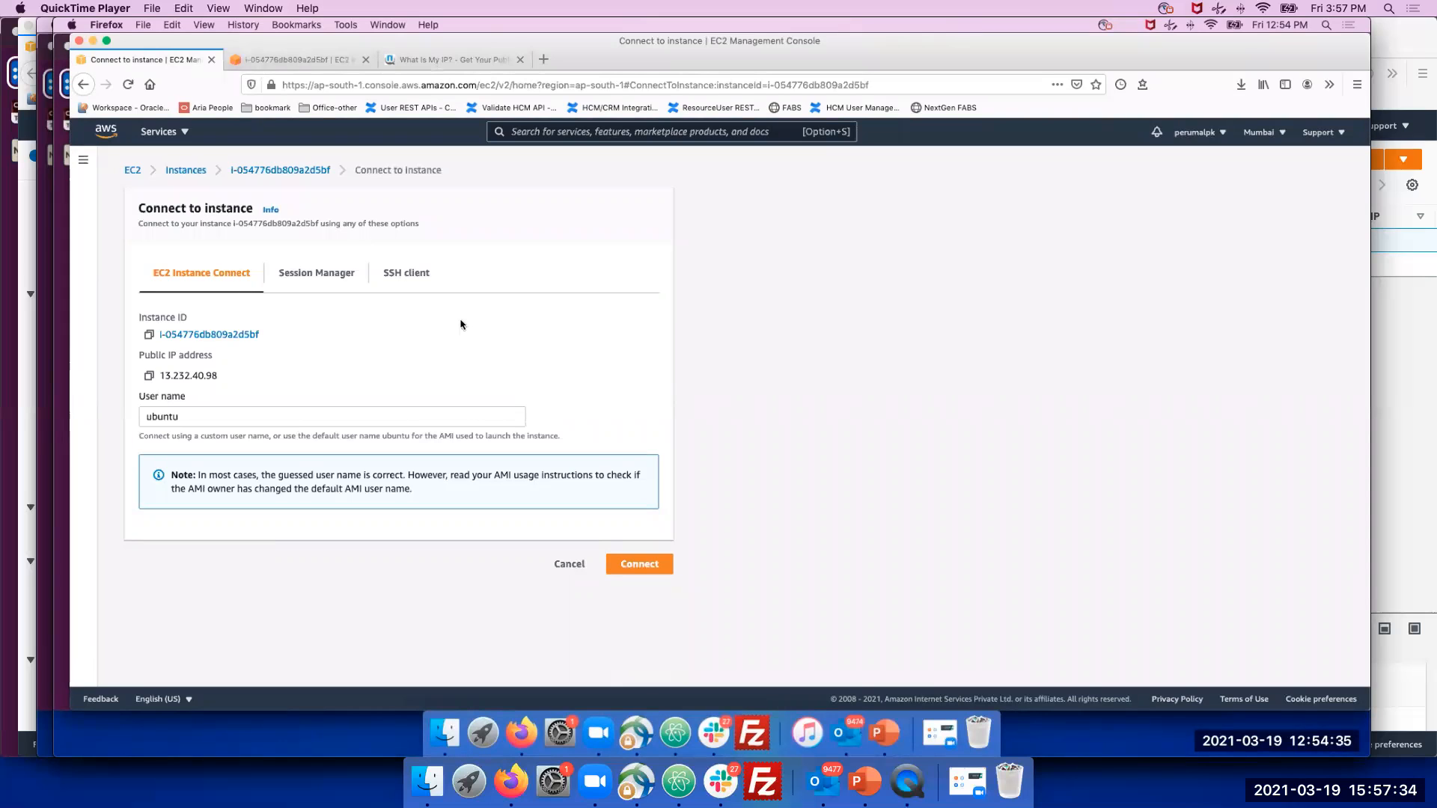
click(309, 62)
Return from the terminal session to the EC2 console and open the Instances list
click(132, 61)
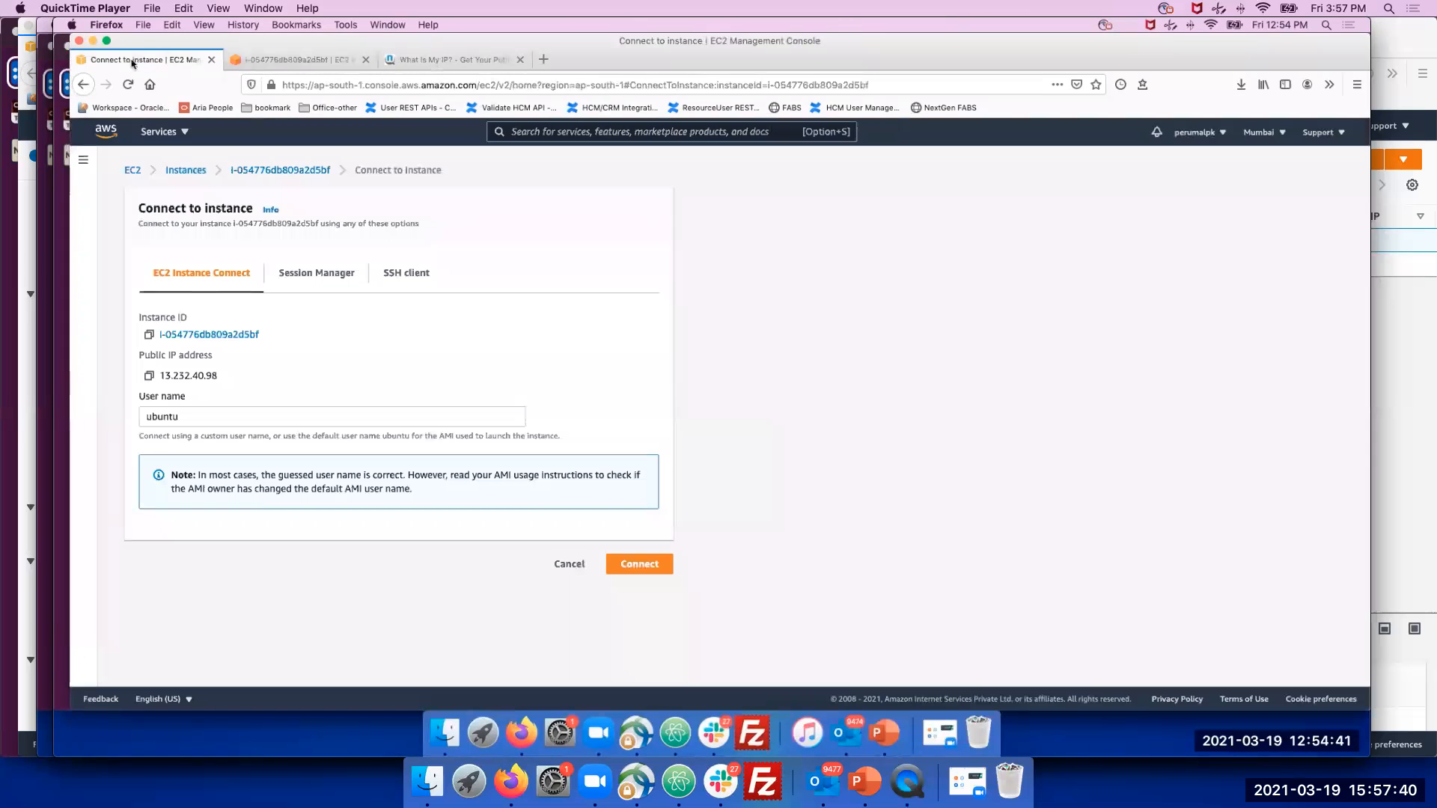
click(194, 171)
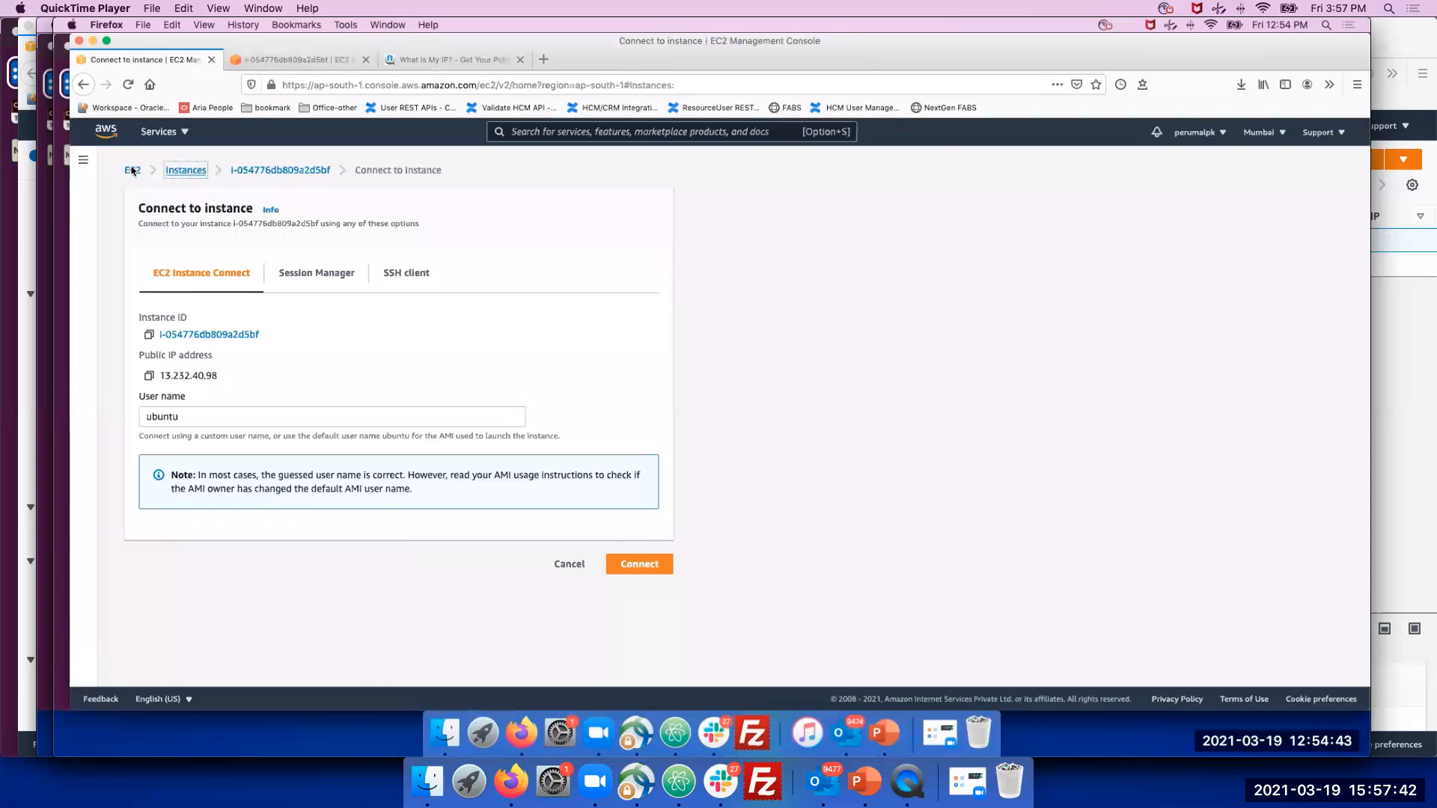